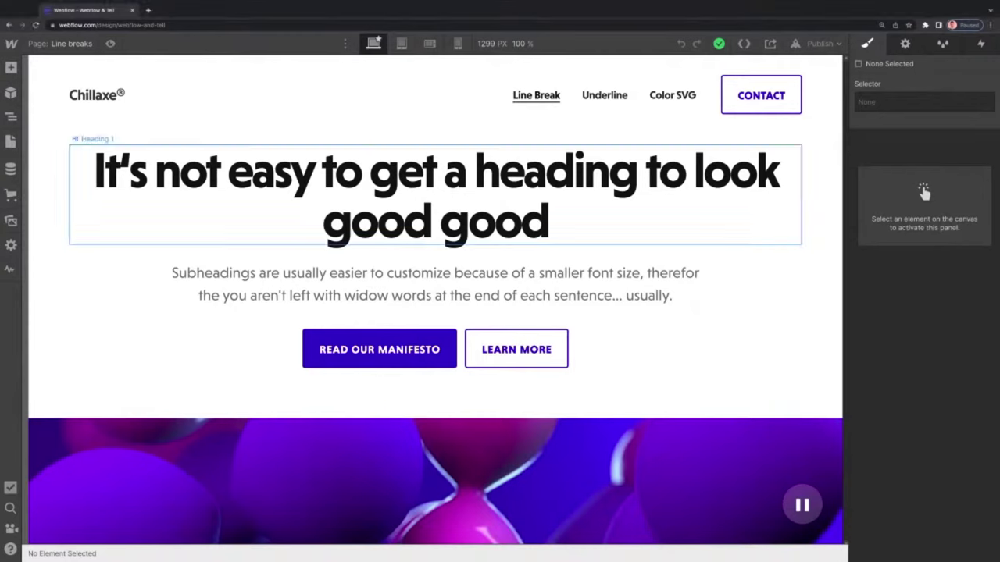
Insert a line break before the word "heading" in the hero heading on the desktop breakpoint
left_click(470, 170)
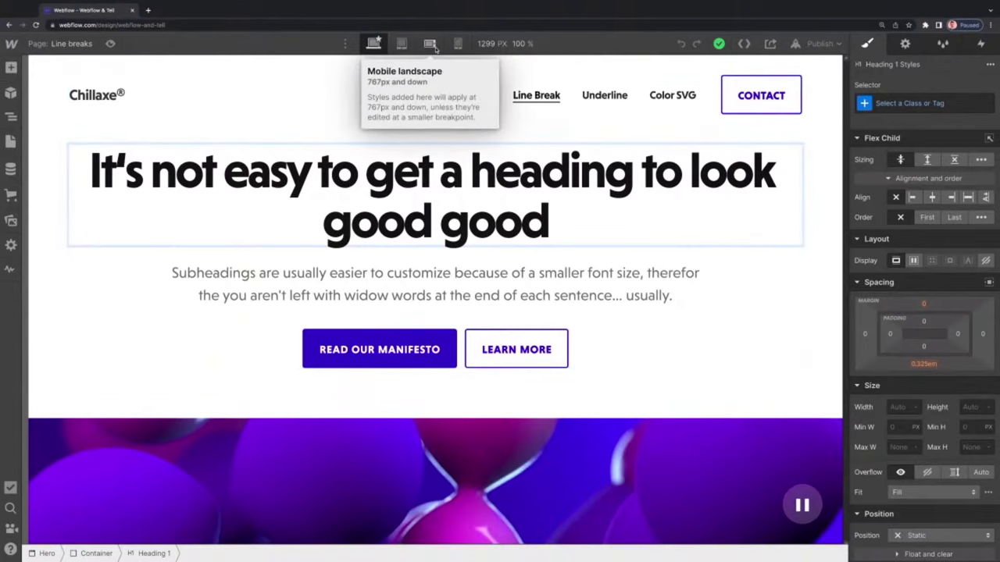
key("shift+Return")
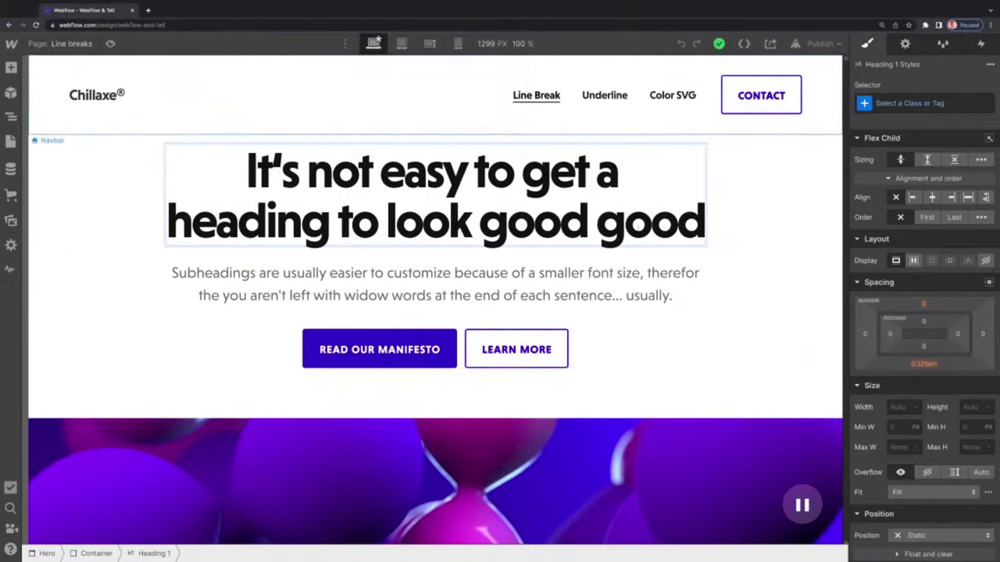
left_click(776, 281)
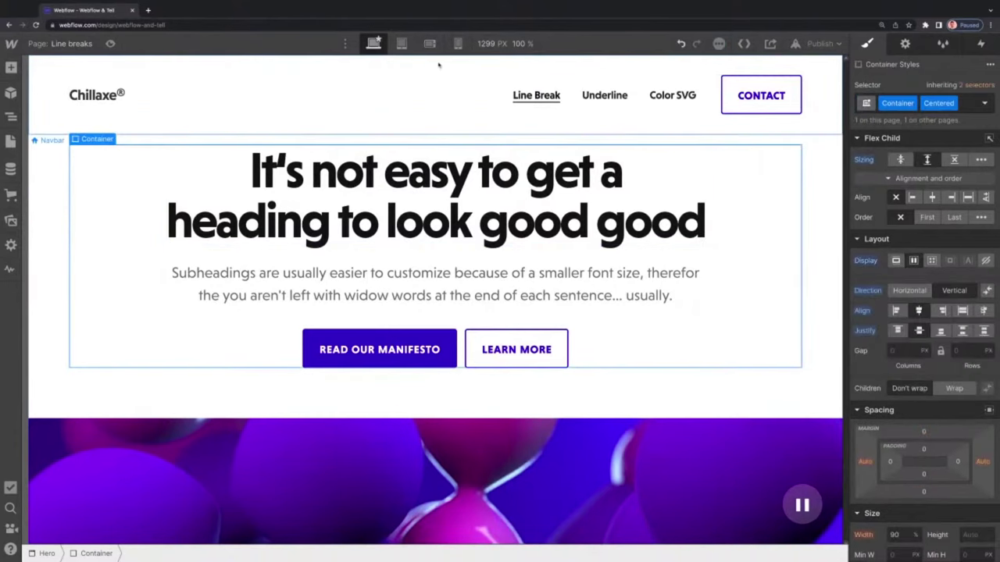
Check how the heading wraps on the tablet, mobile landscape and mobile portrait breakpoints
left_click(401, 44)
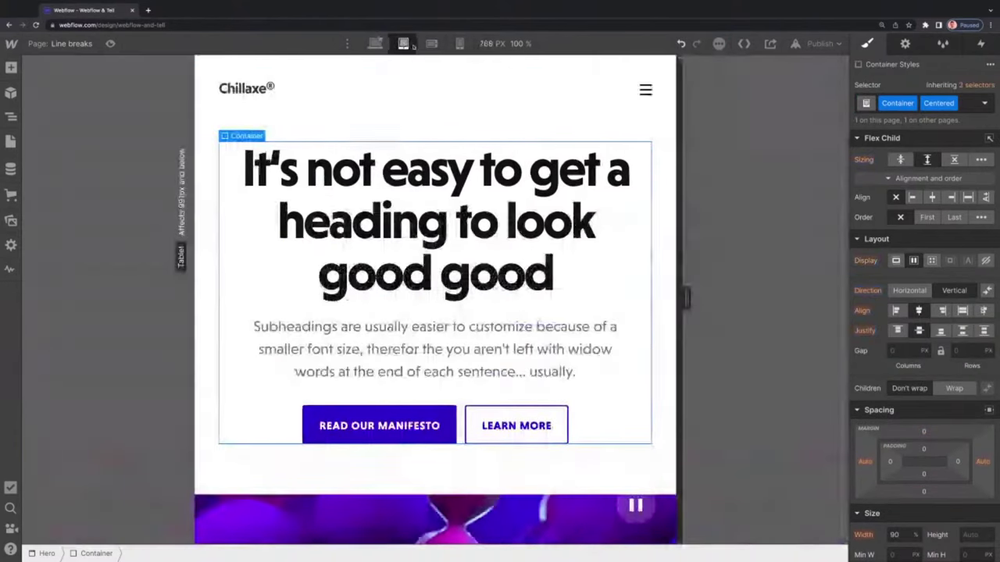
left_click(433, 45)
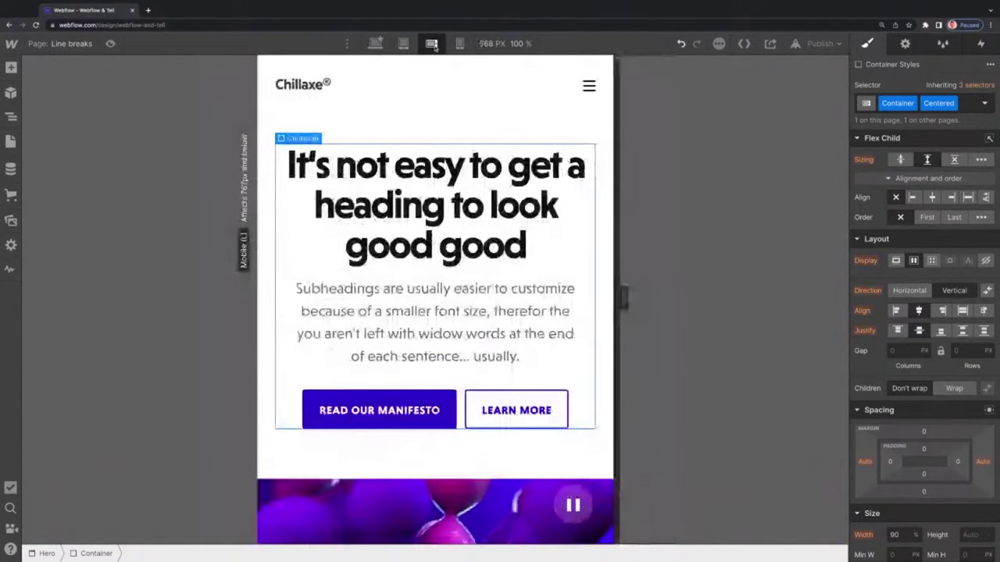
left_click(458, 45)
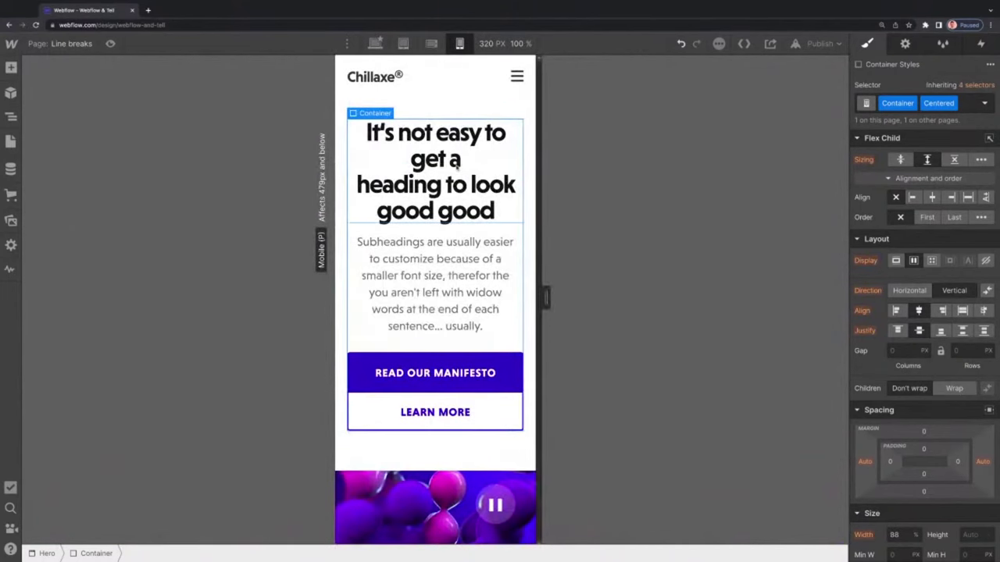
Remove the line break before "heading" while on the mobile portrait breakpoint
double_click(367, 185)
key("Left")
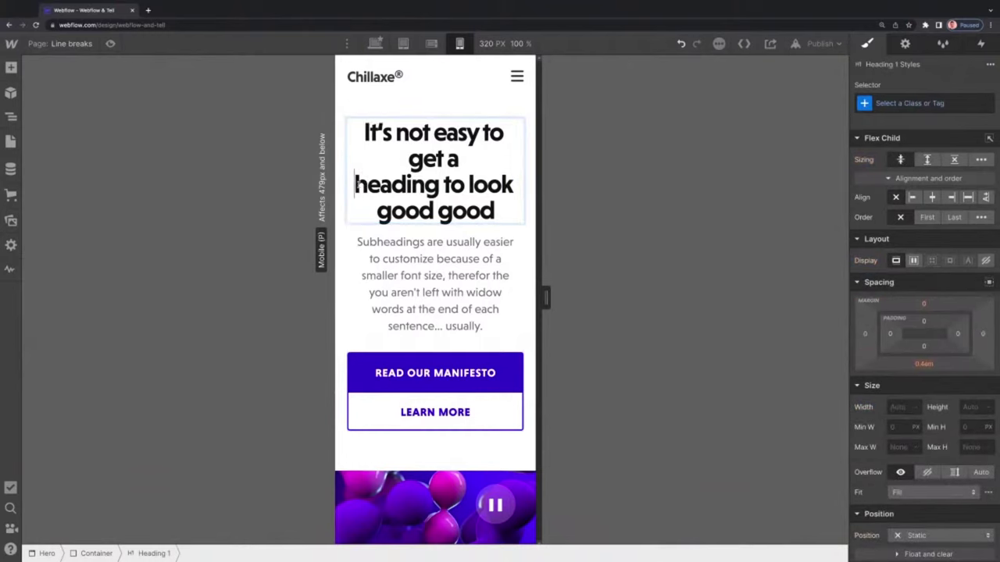
key("BackSpace")
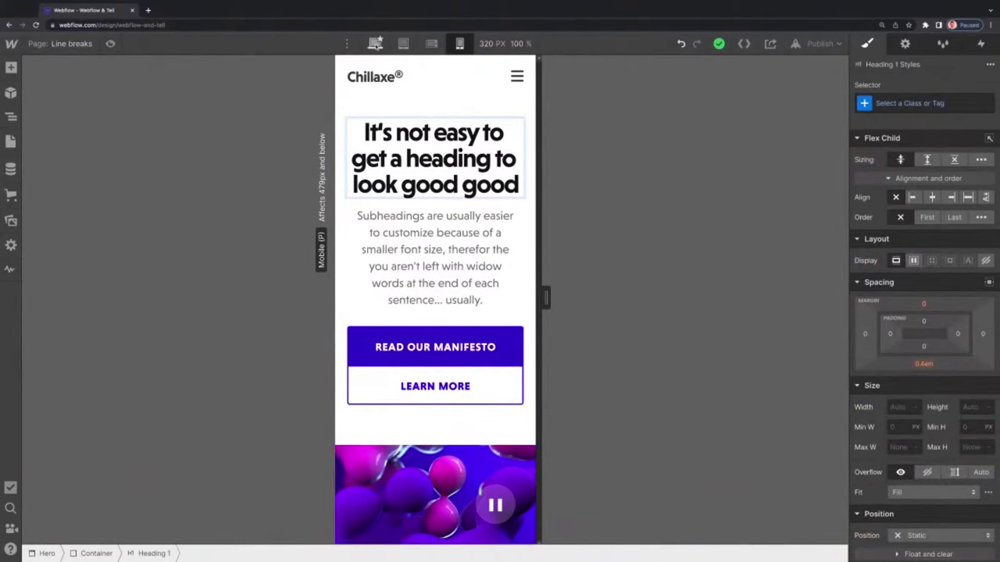
On the desktop breakpoint, insert a line break before "heading" in the hero heading and wrap only that break in a text span
left_click(375, 44)
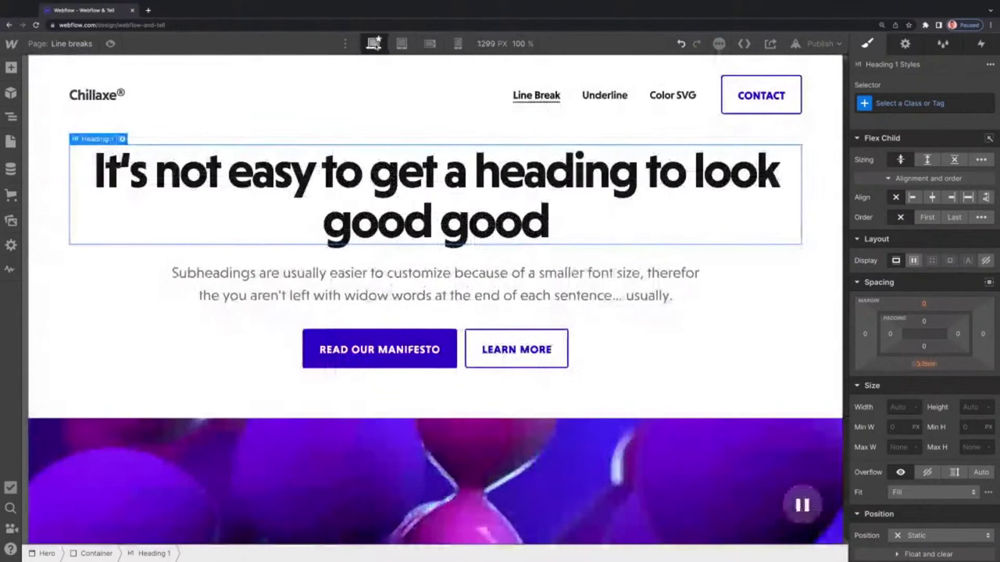
double_click(471, 180)
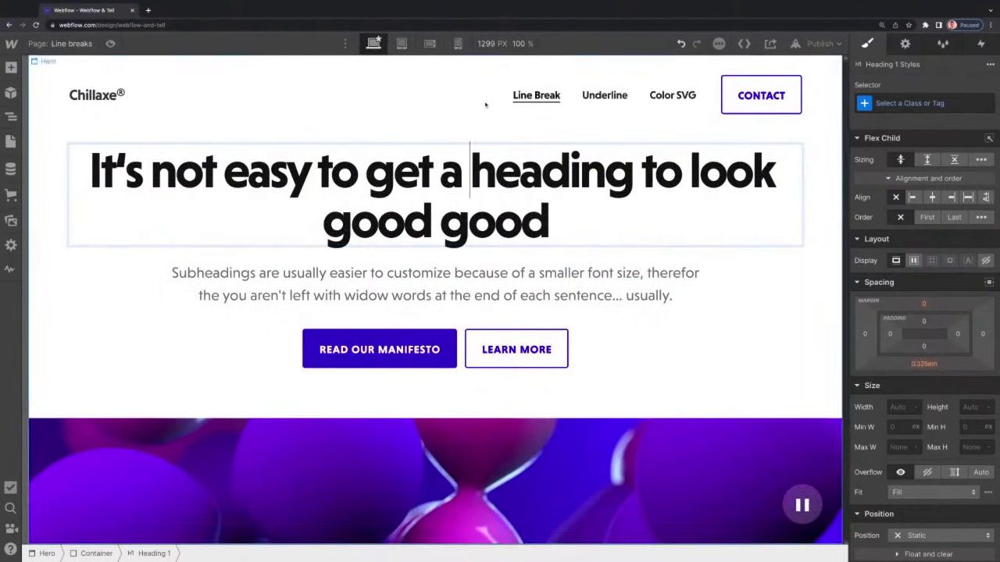
key("shift+Return")
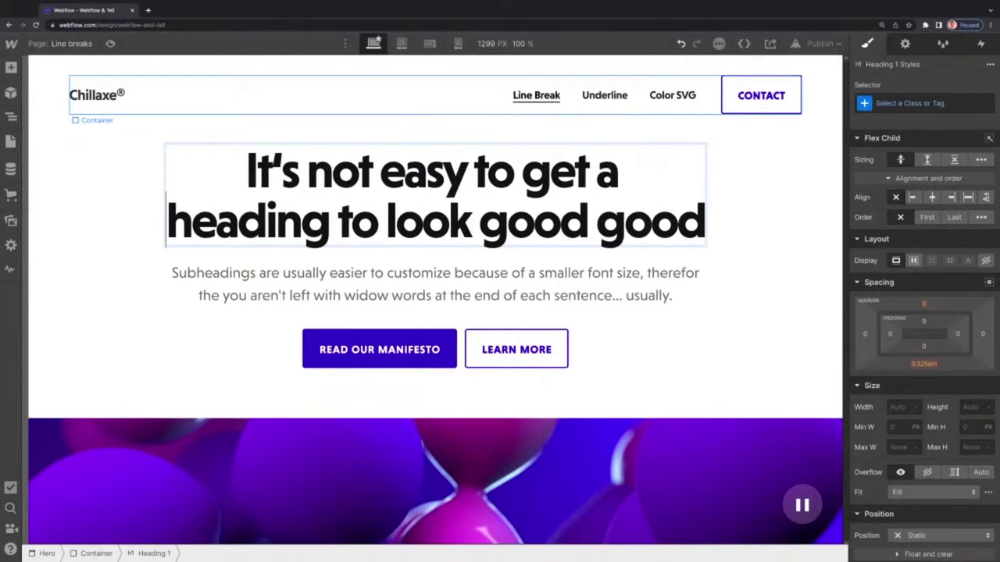
key("shift+Left")
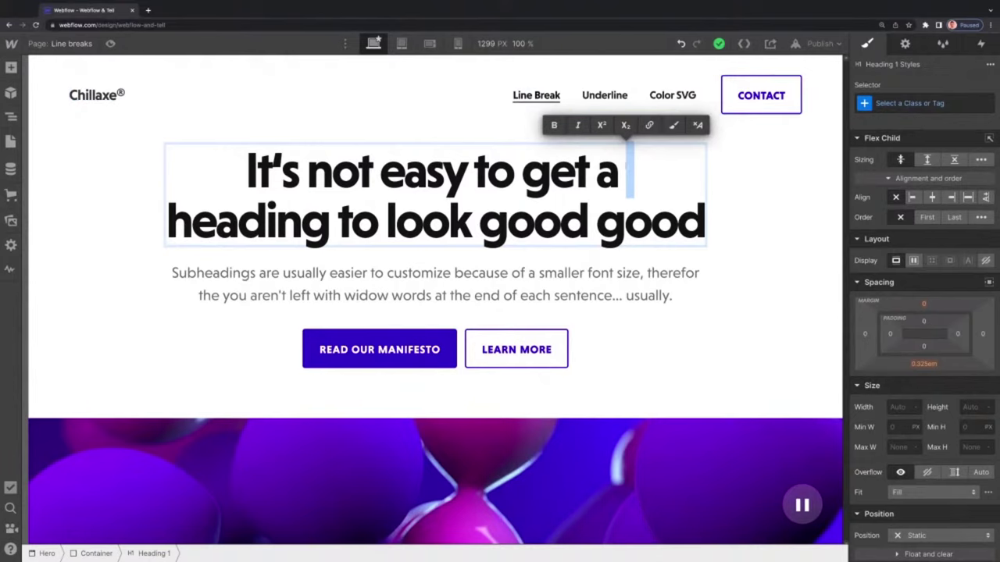
left_click(674, 125)
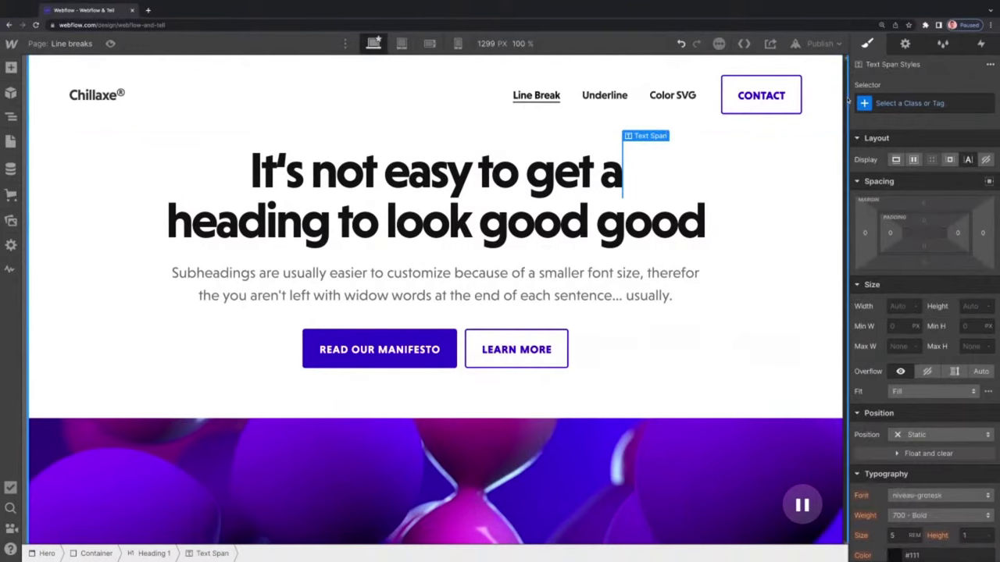
Create the class "Line Break" on the text span in the hero heading
left_click(893, 103)
type("Line Break")
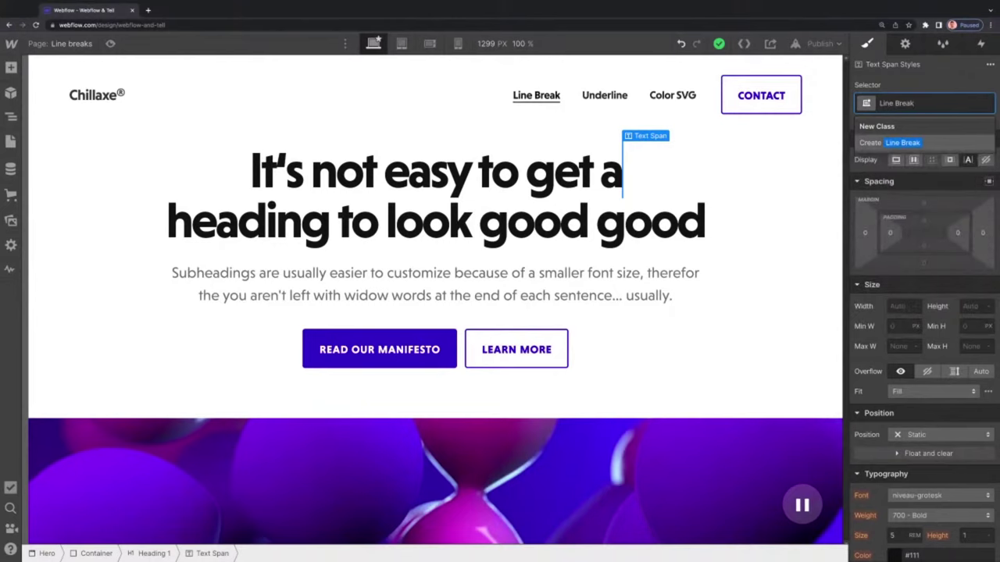
key("Return")
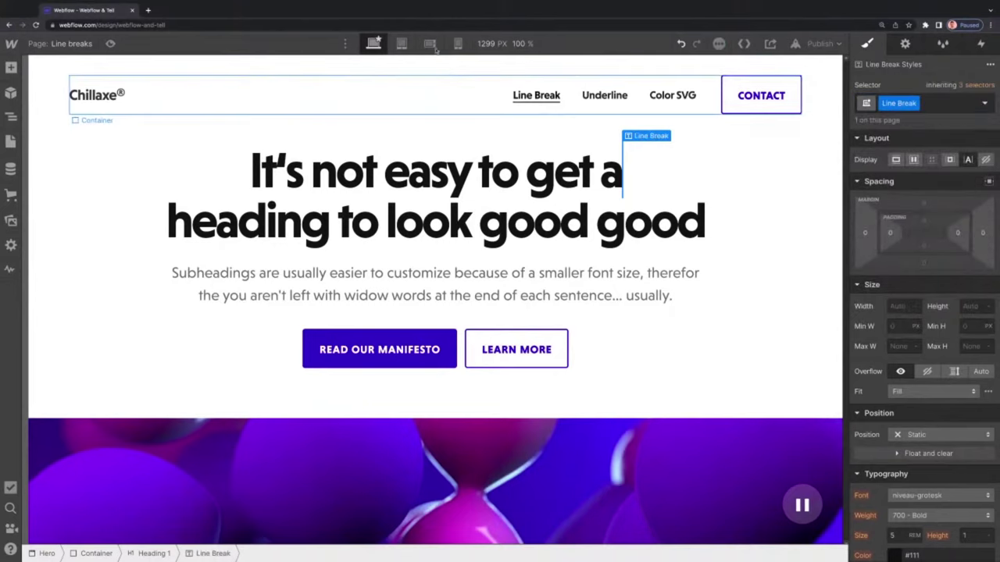
Set the Line Break span's display to none on the mobile portrait breakpoint
left_click(401, 43)
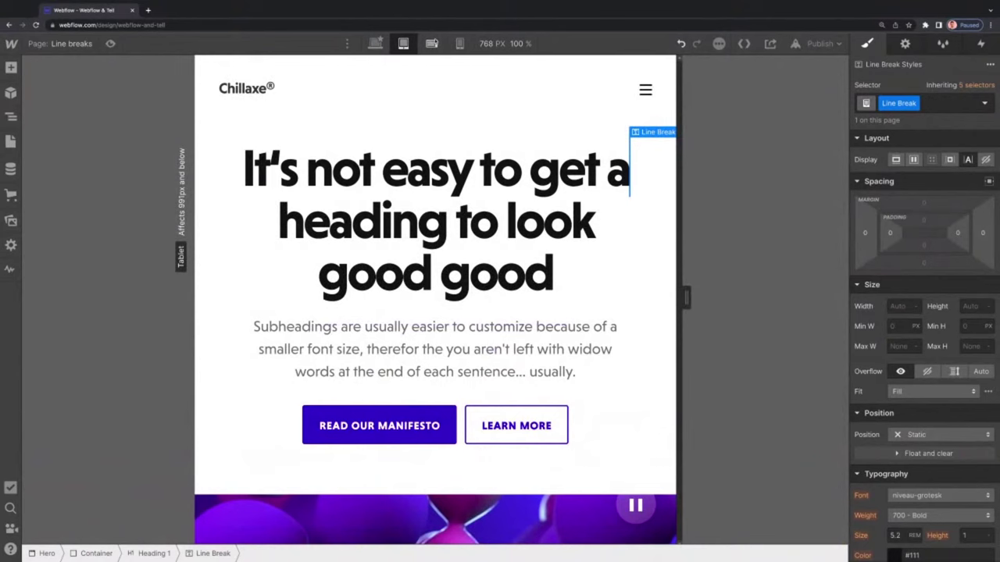
left_click(431, 43)
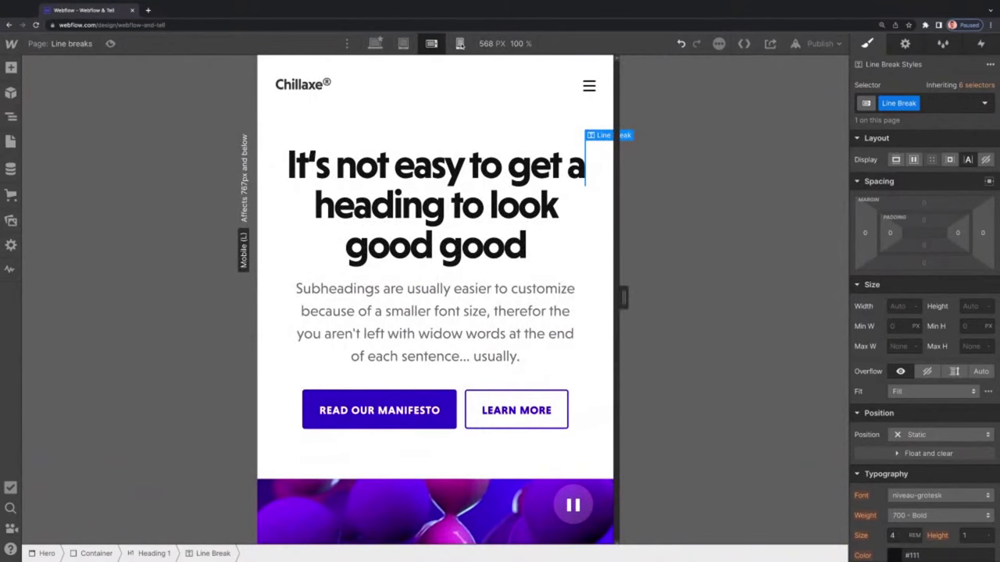
left_click(460, 43)
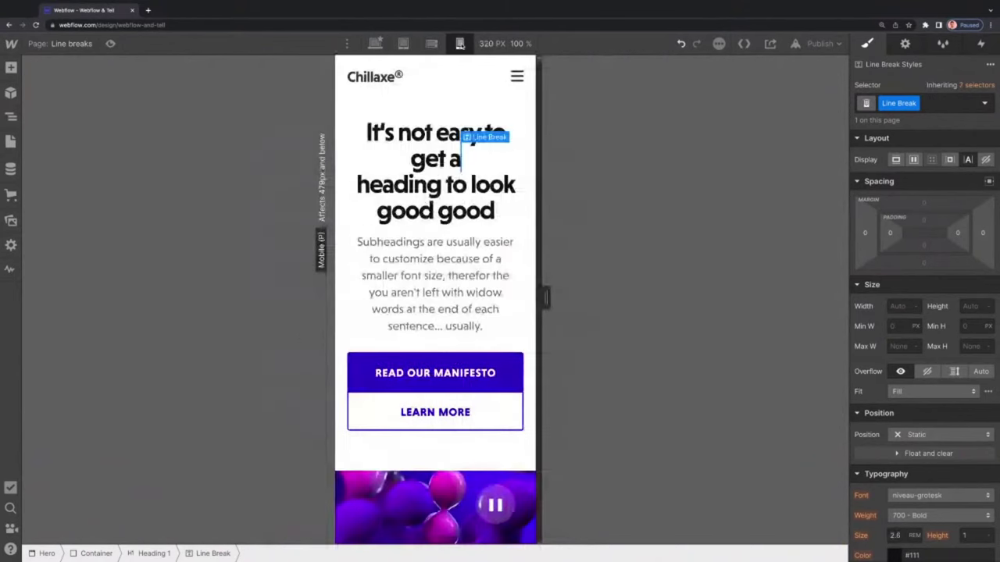
left_click(985, 159)
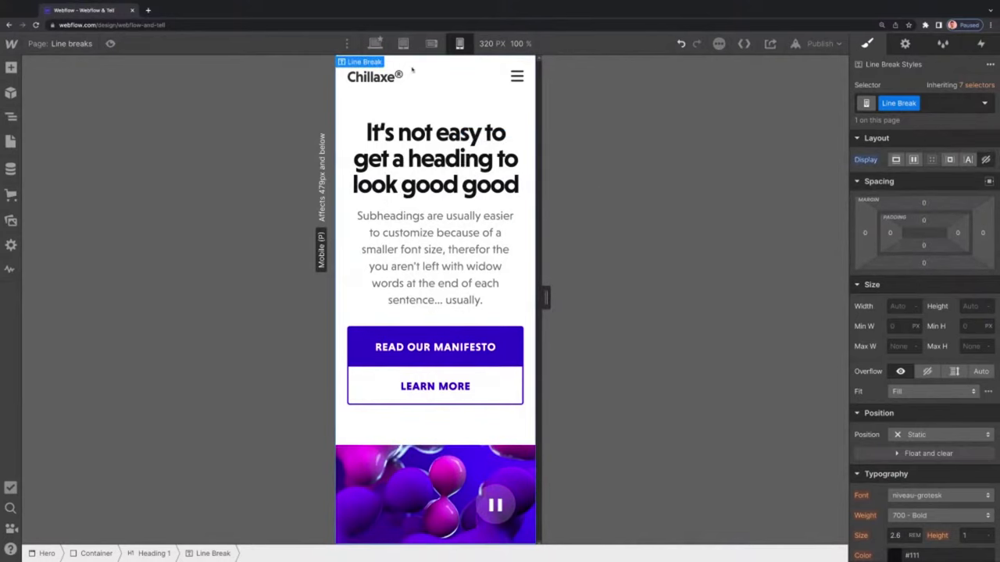
Review the heading's wrapping on the desktop, tablet, mobile landscape and mobile portrait breakpoints
left_click(374, 43)
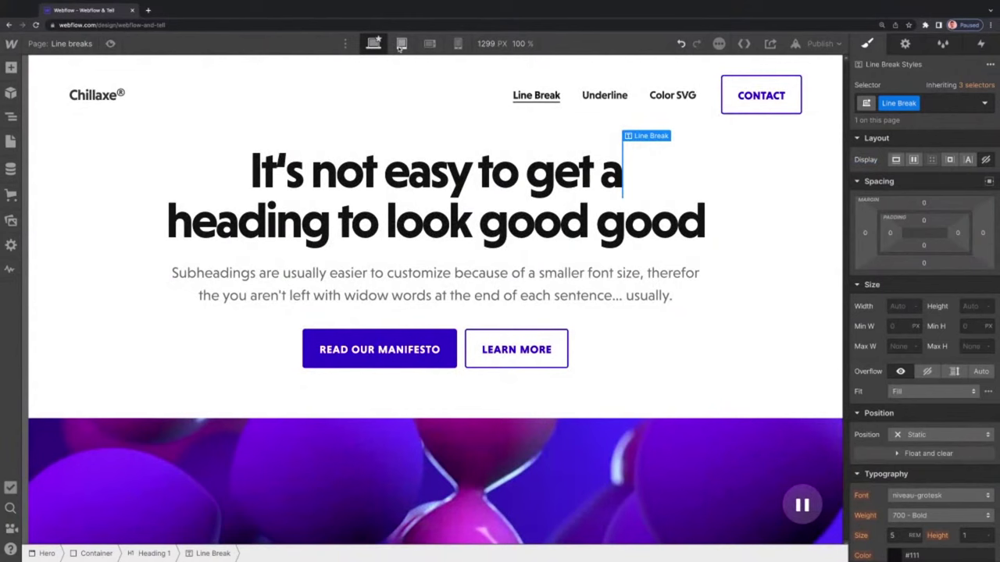
left_click(402, 43)
left_click(431, 43)
left_click(458, 43)
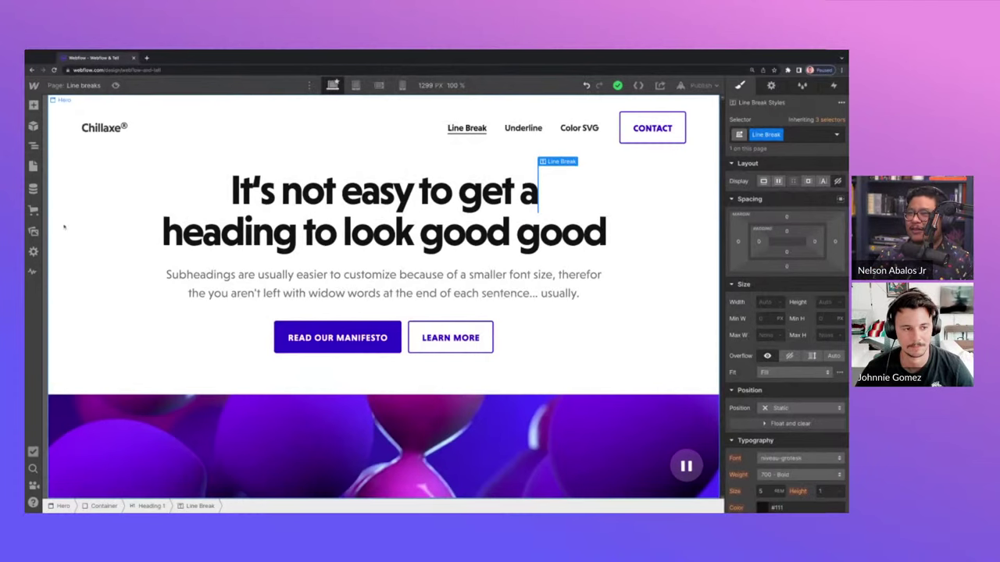
Open the Underline page and inspect its UNDERLINE nav link and HTML Embed element
left_click(33, 166)
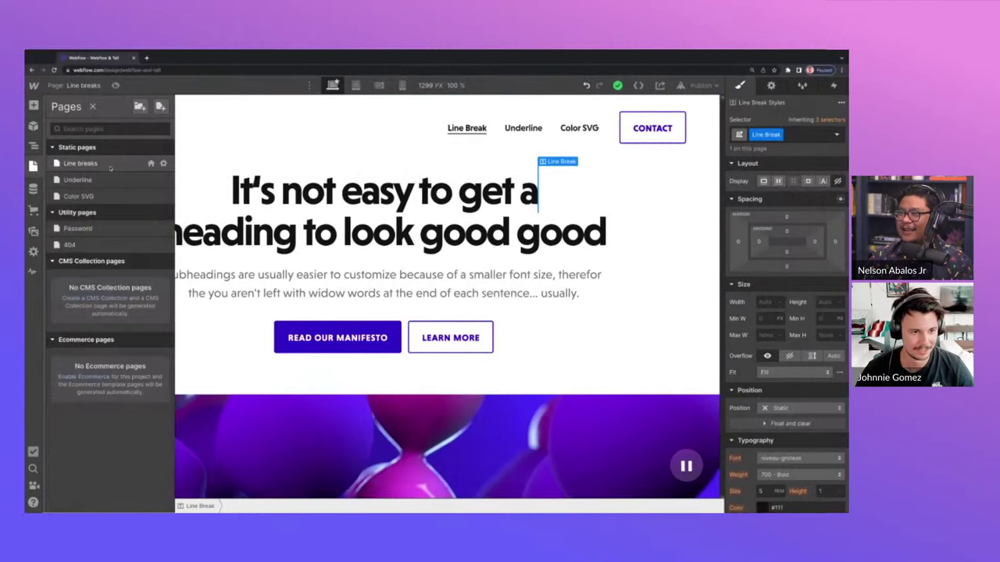
left_click(104, 184)
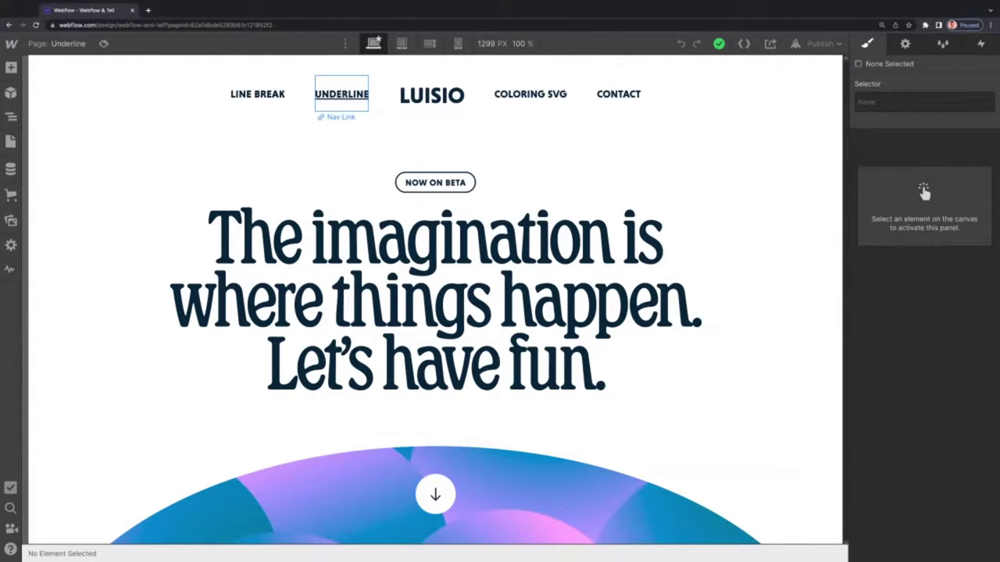
left_click(339, 93)
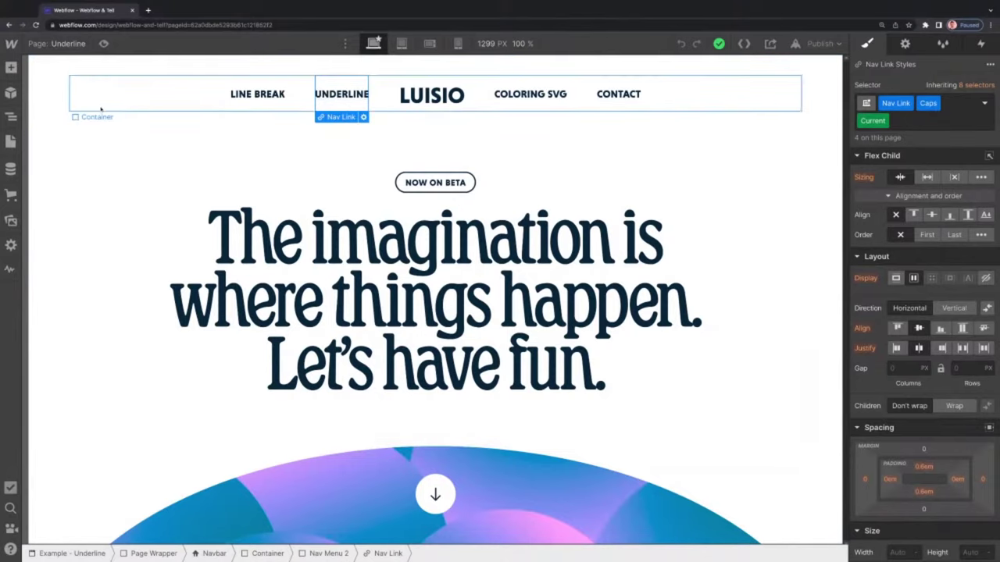
left_click(11, 116)
left_click(70, 109)
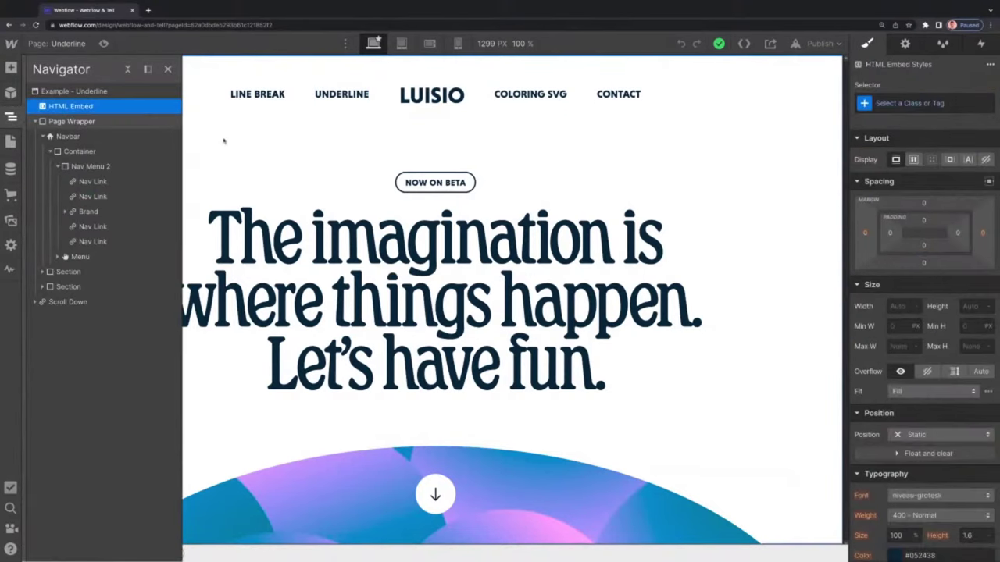
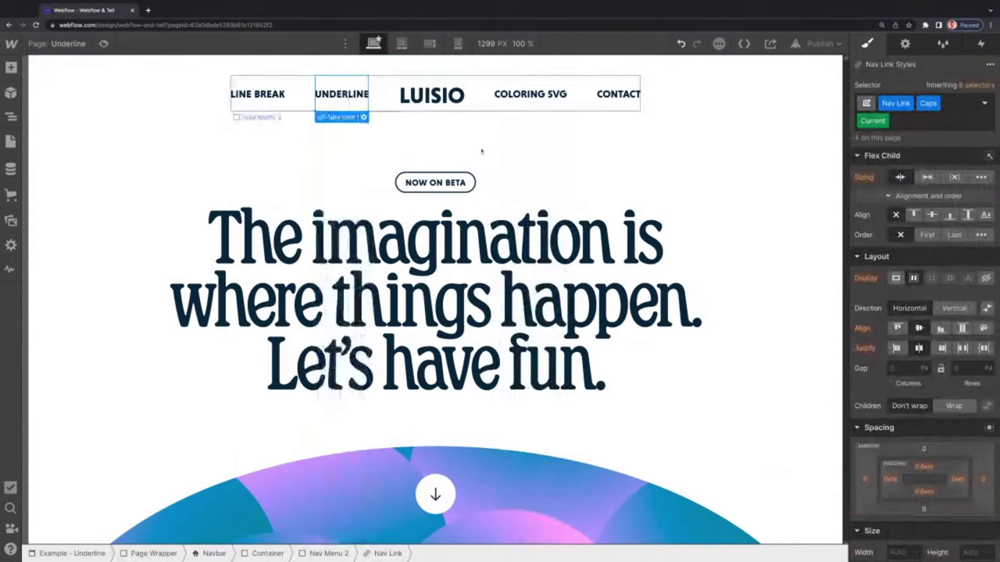
Apply the underline text decoration to the UNDERLINE nav link
scroll(951, 223, "down", 3)
scroll(951, 223, "down", 5)
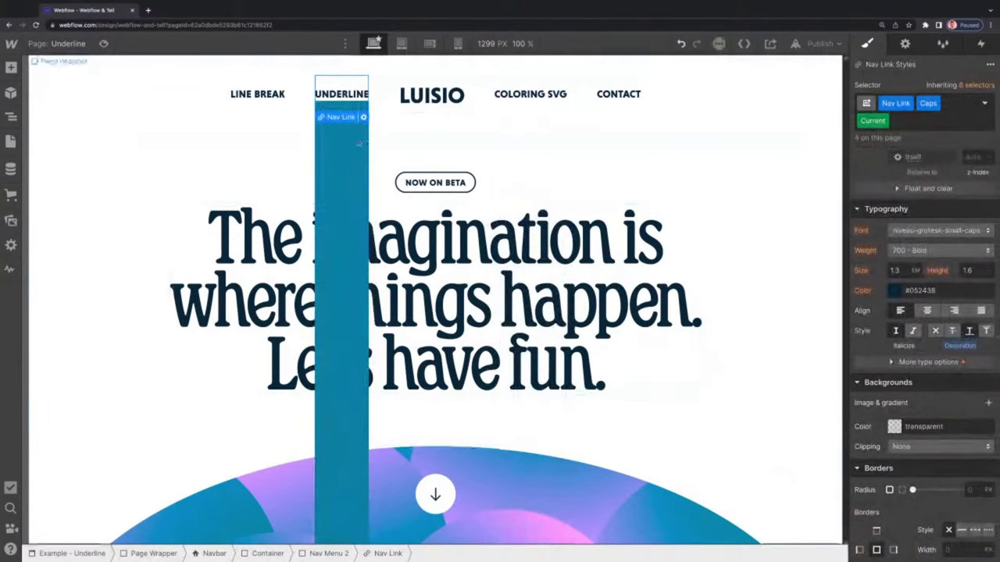
In the HTML Embed's custom code, set text-decoration-thickness to 0.1em and save the code
left_click(11, 116)
left_click(78, 106)
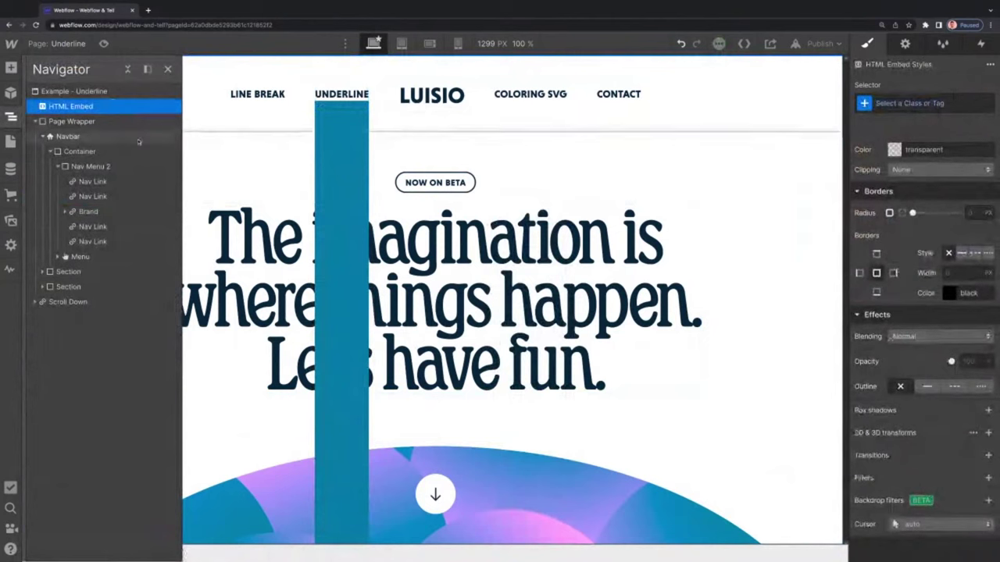
double_click(109, 106)
left_click_drag(366, 121, 568, 109)
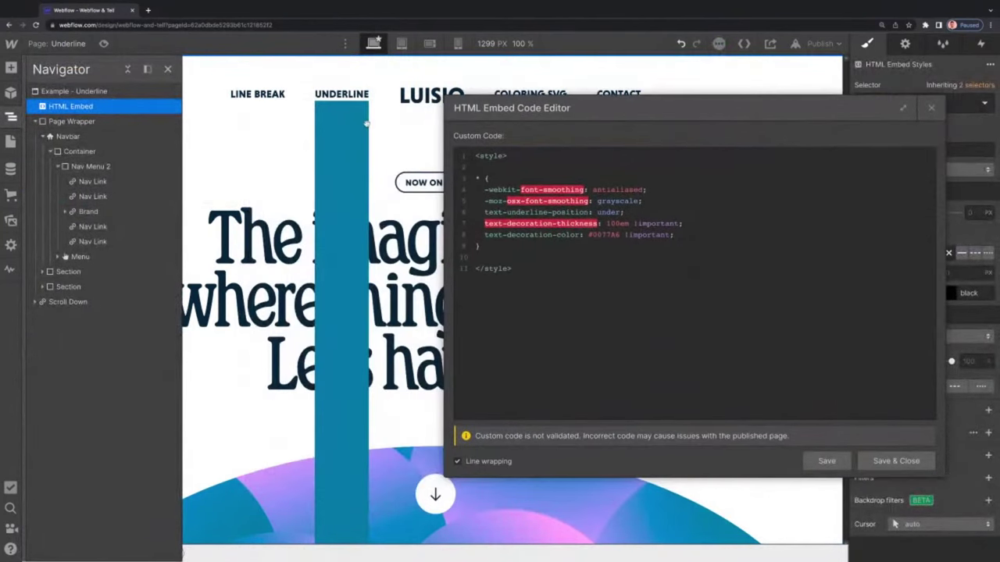
double_click(616, 234)
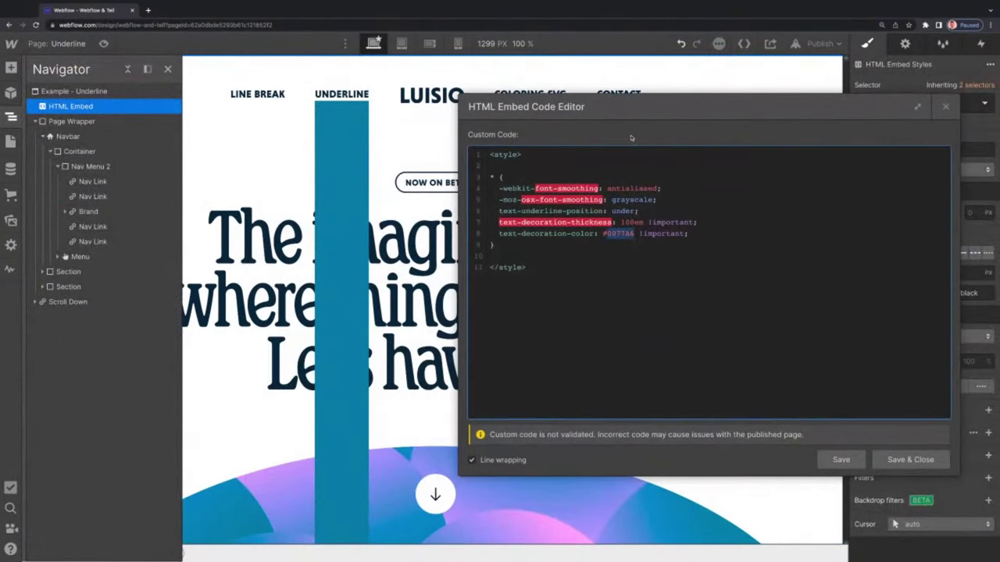
double_click(632, 222)
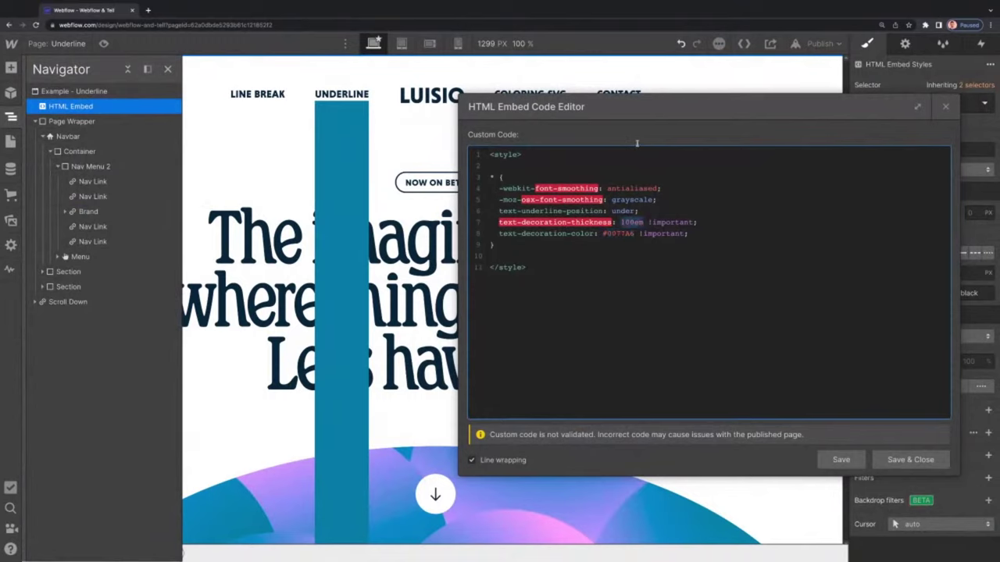
type("0.1em")
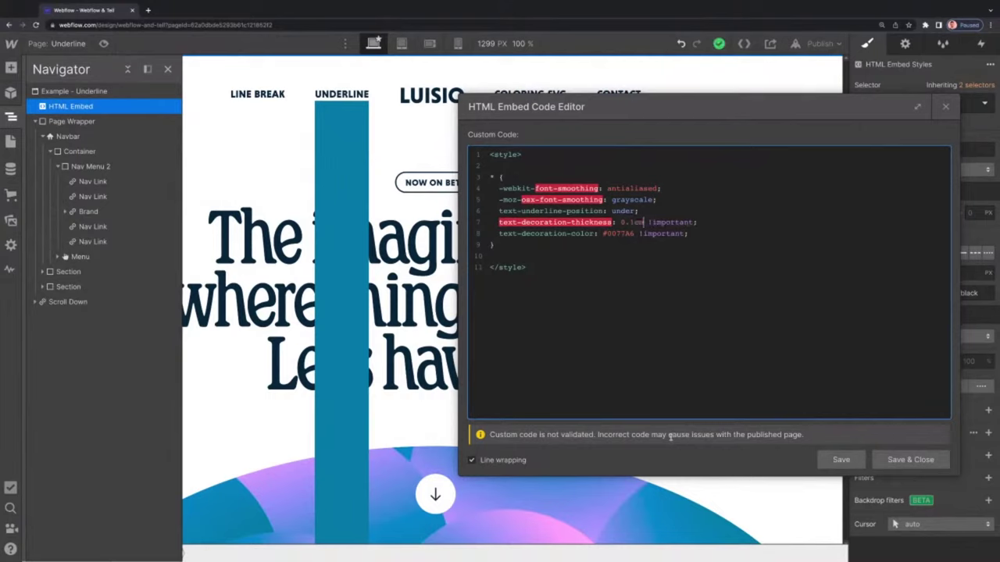
left_click(841, 460)
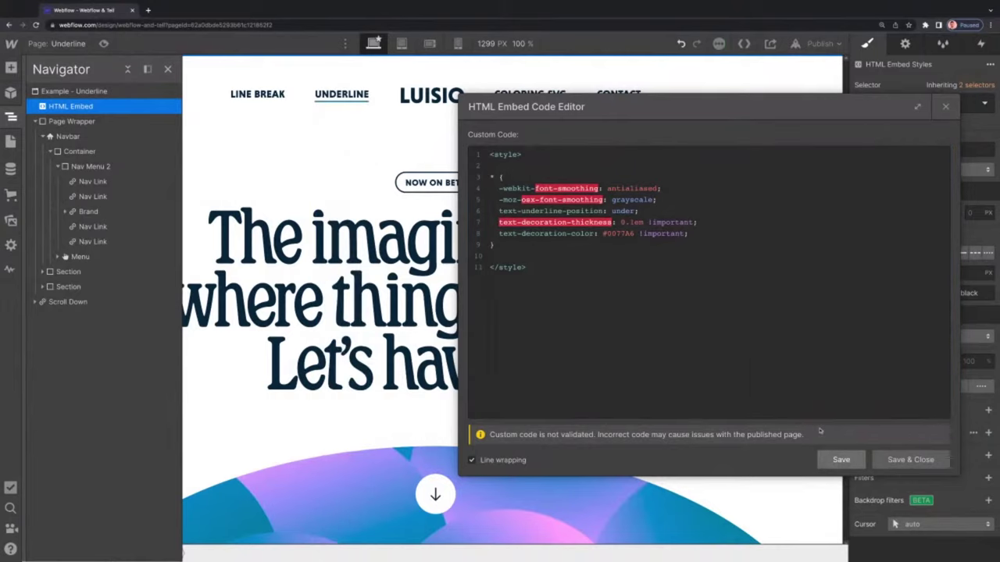
Set text-decoration-color to inherit in the HTML Embed's custom code and save it
left_click(615, 233)
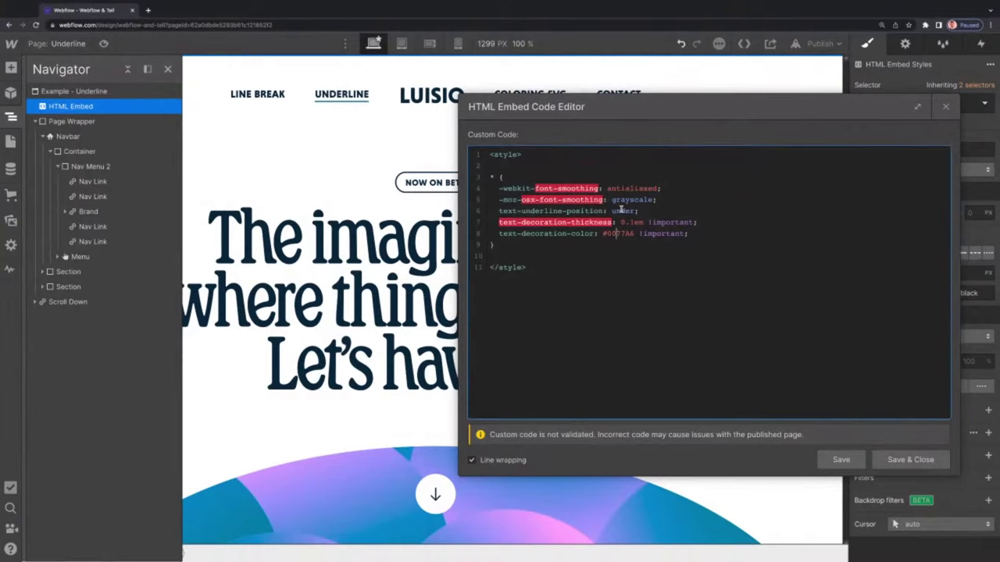
double_click(622, 232)
type("inherit")
left_click(842, 460)
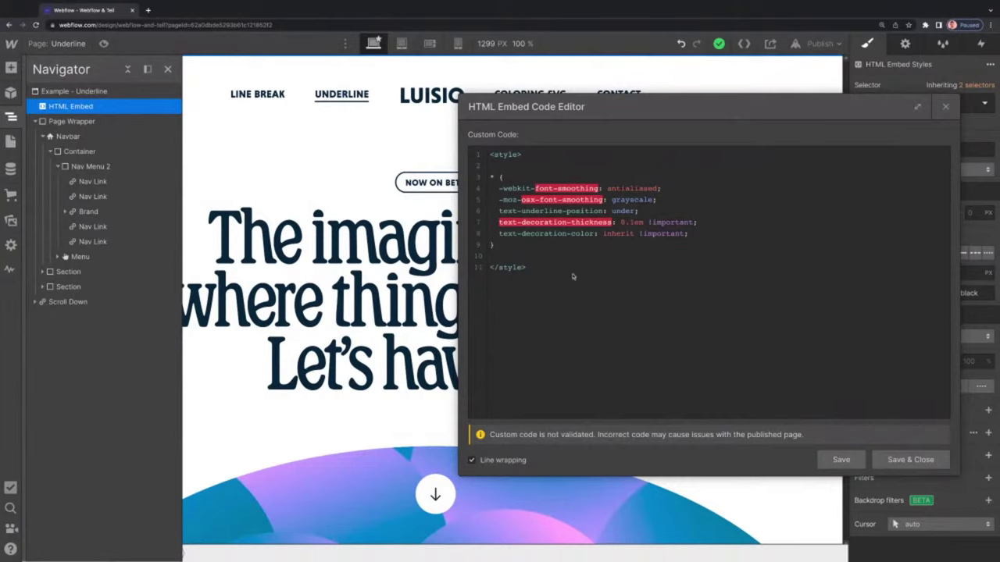
Save the HTML Embed's custom code and close the code editor
left_click(687, 234)
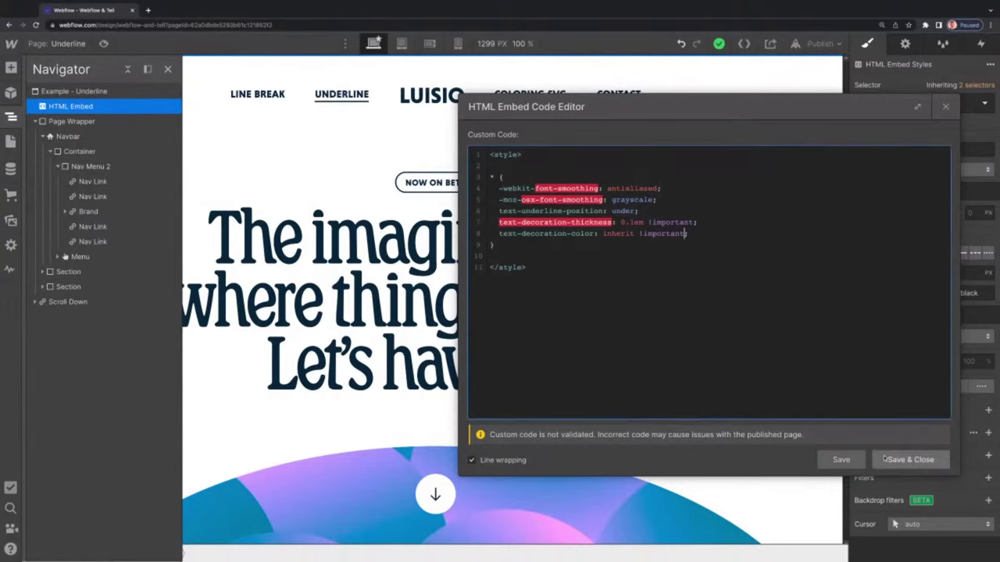
left_click(910, 459)
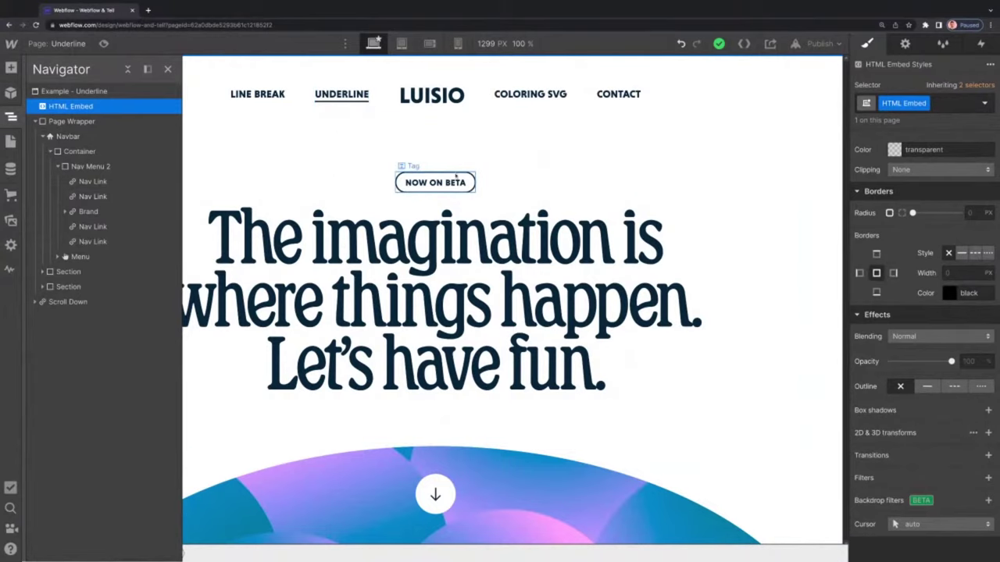
Select the Underline Header heading and look through its spacing, size and typography styles
left_click(318, 239)
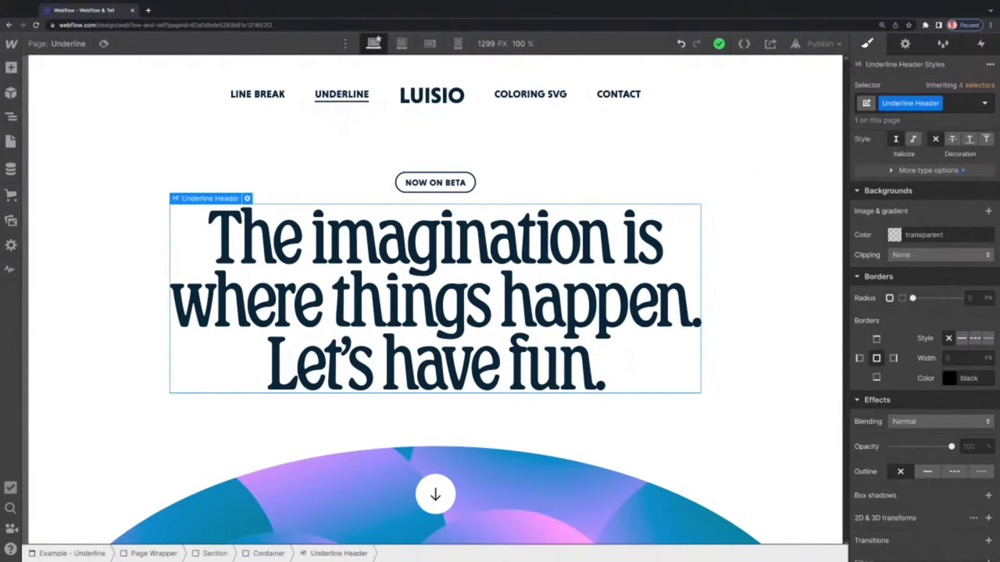
left_click(10, 141)
left_click(10, 142)
key("Escape")
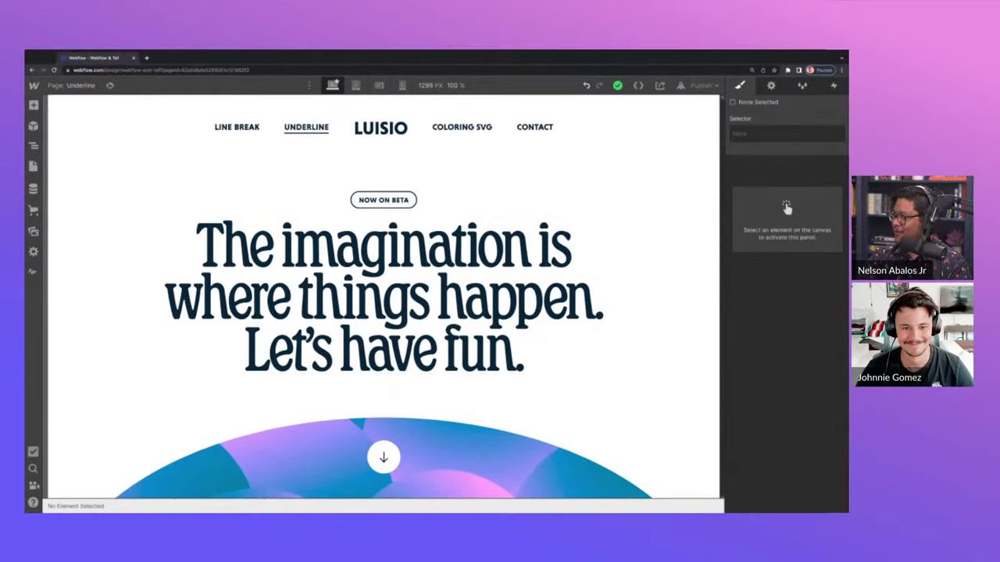
left_click(291, 289)
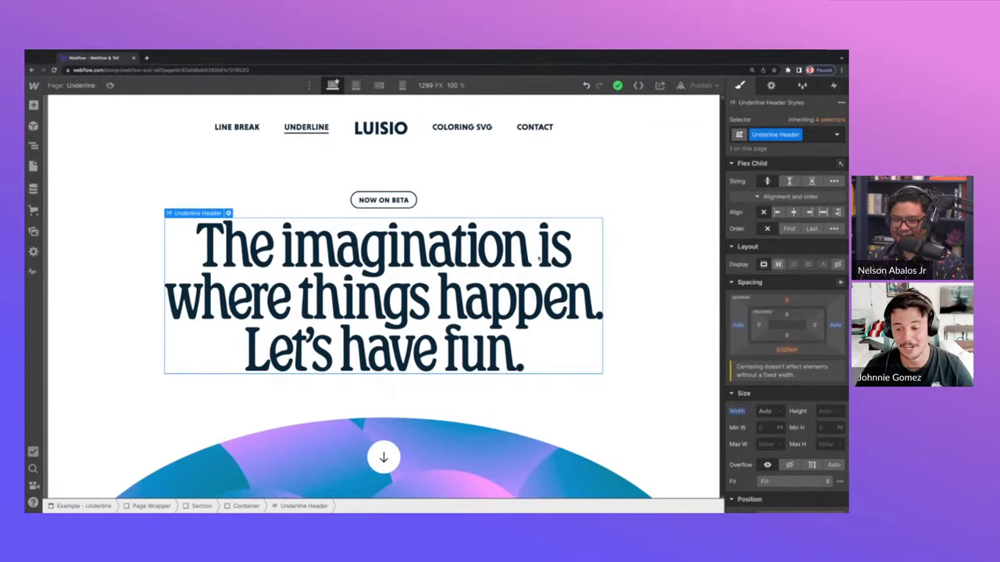
scroll(820, 357, "down", 1)
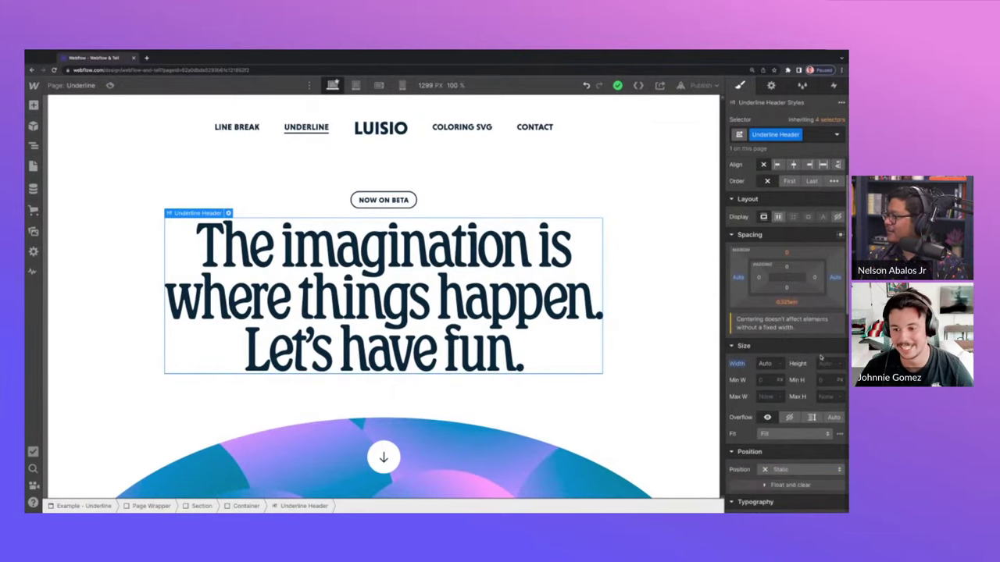
scroll(820, 356, "down", 3)
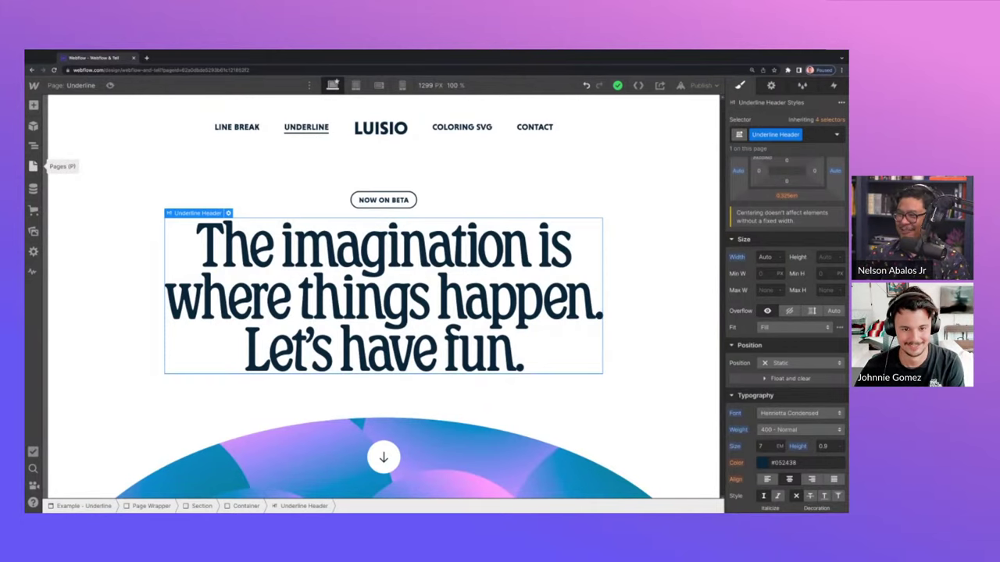
key("Escape")
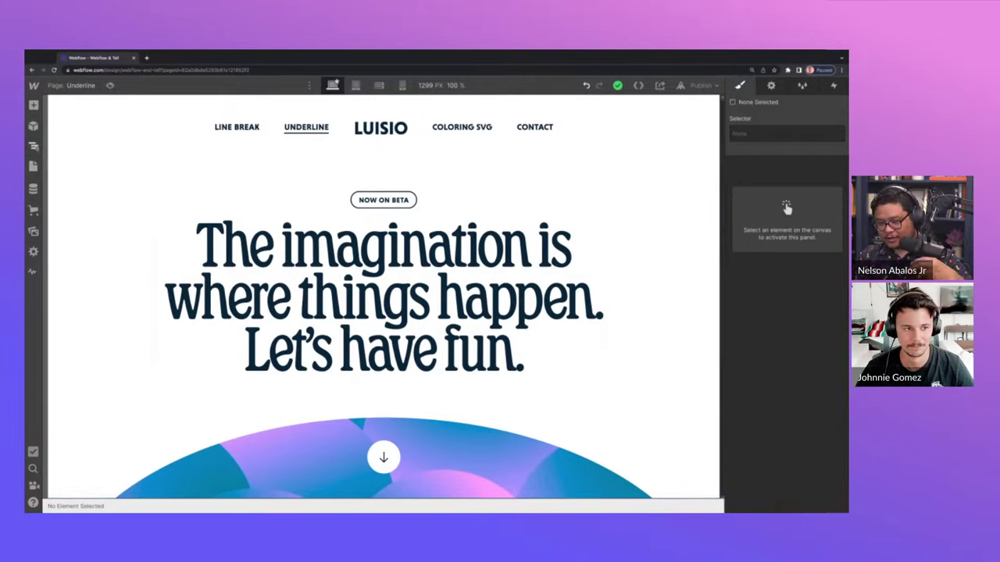
Reopen the HTML Embed's custom code, review its text-decoration rules, and close the editor
left_click(33, 146)
left_click(92, 137)
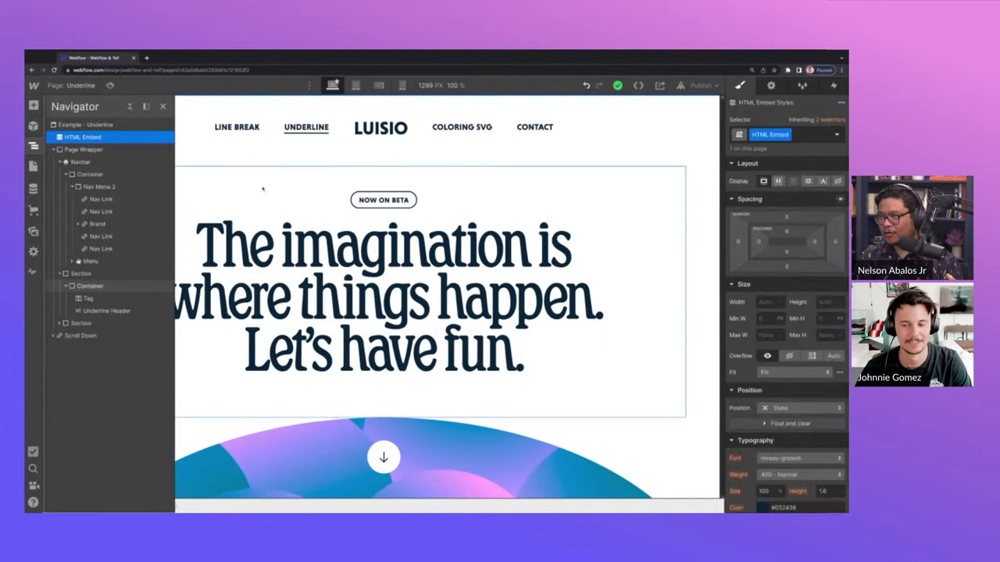
double_click(524, 170)
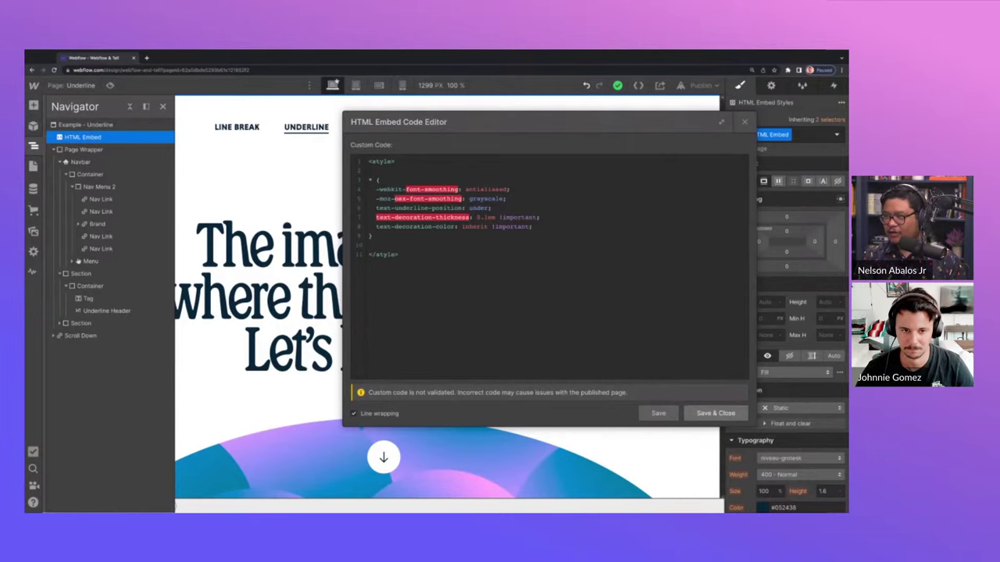
left_click(715, 413)
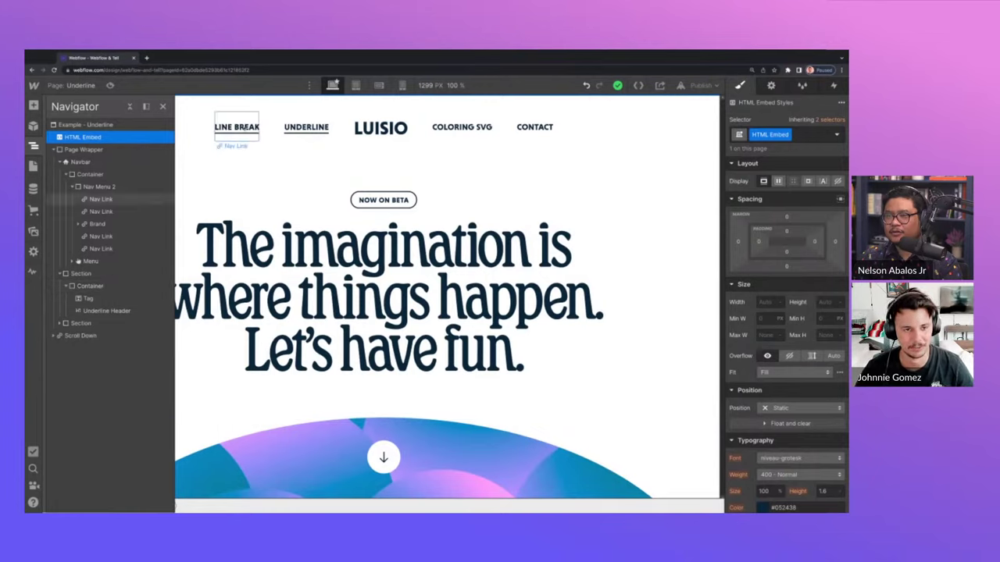
Try a solid 2 px bottom border on the UNDERLINE nav link, and undo it
left_click(291, 137)
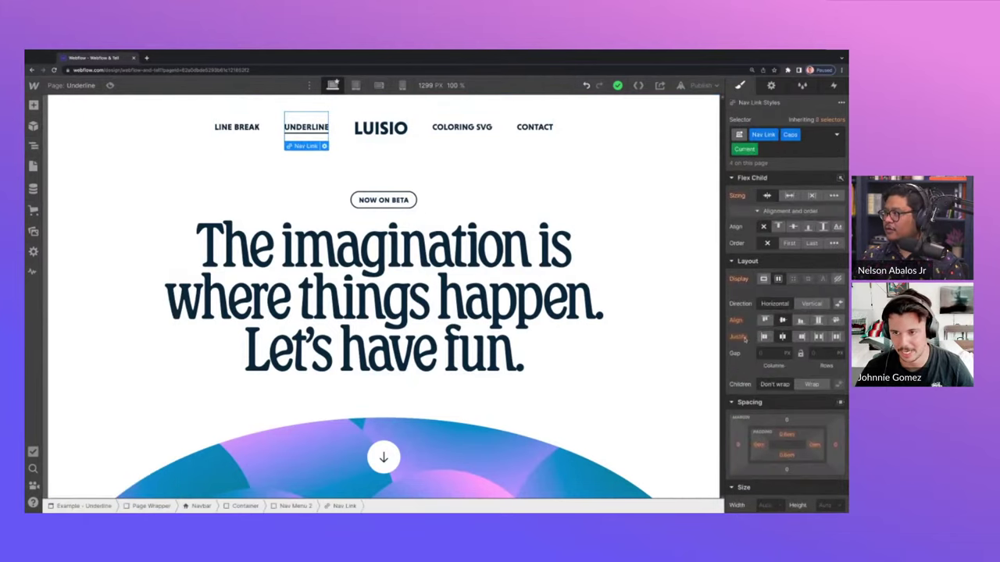
scroll(781, 361, "down", 2)
scroll(779, 360, "down", 3)
scroll(773, 360, "down", 3)
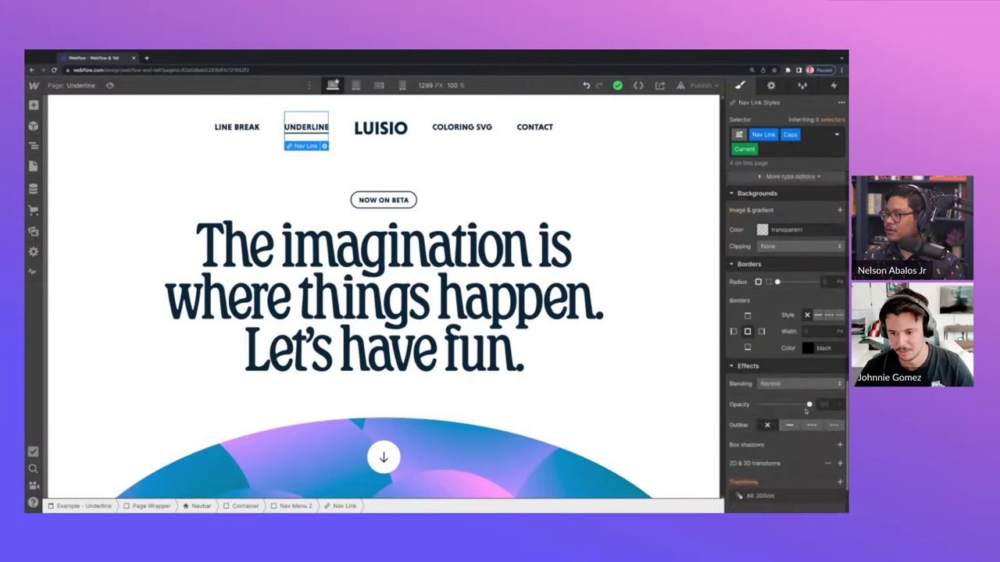
left_click(747, 347)
left_click(811, 331)
type("2")
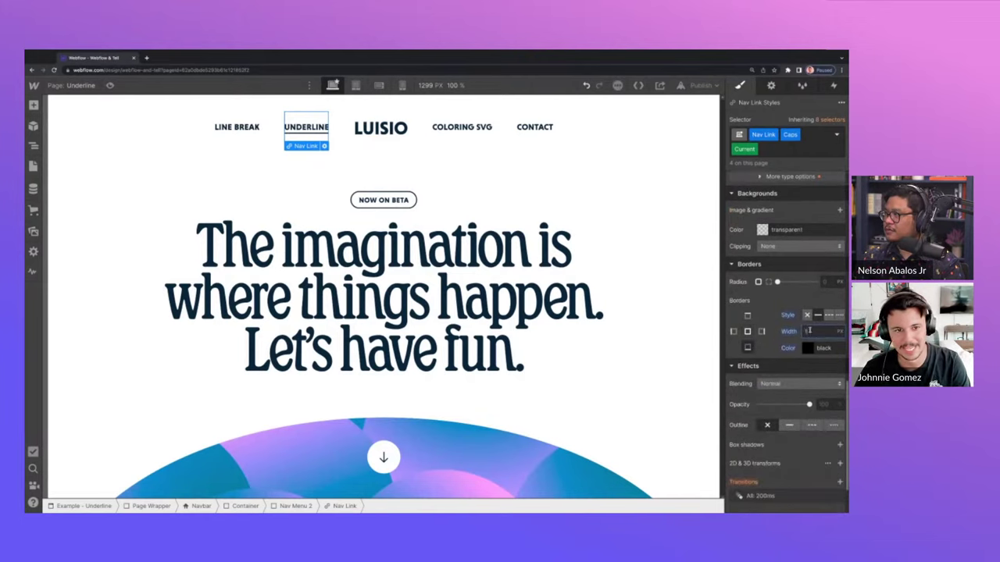
left_click(467, 206)
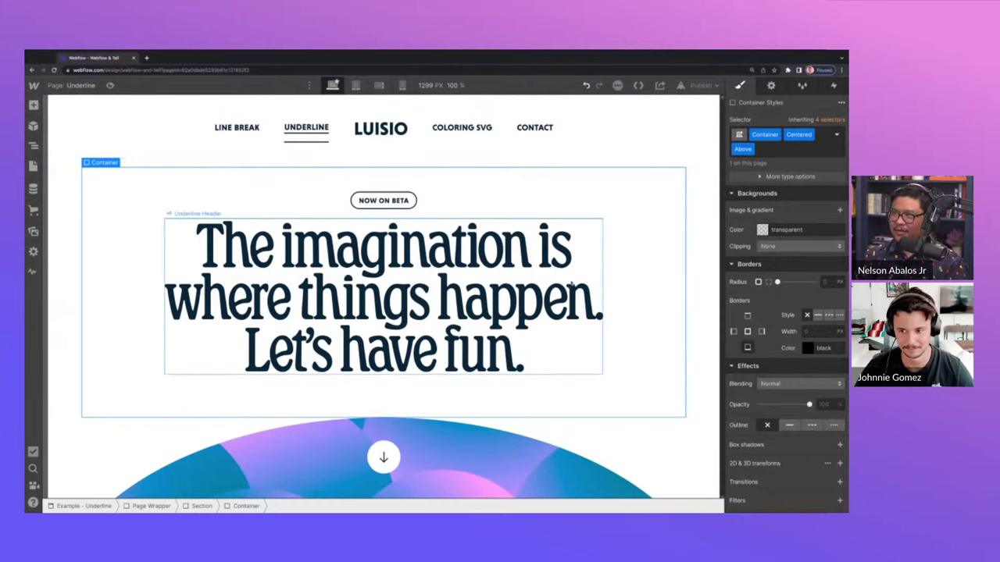
key("ctrl+z")
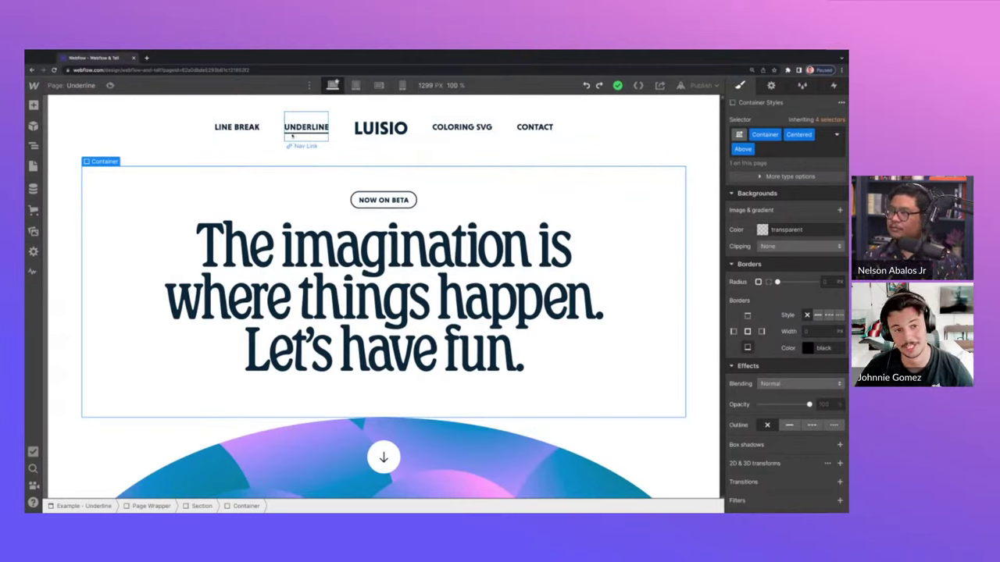
Open the Color SVG page
left_click(32, 168)
left_click(33, 167)
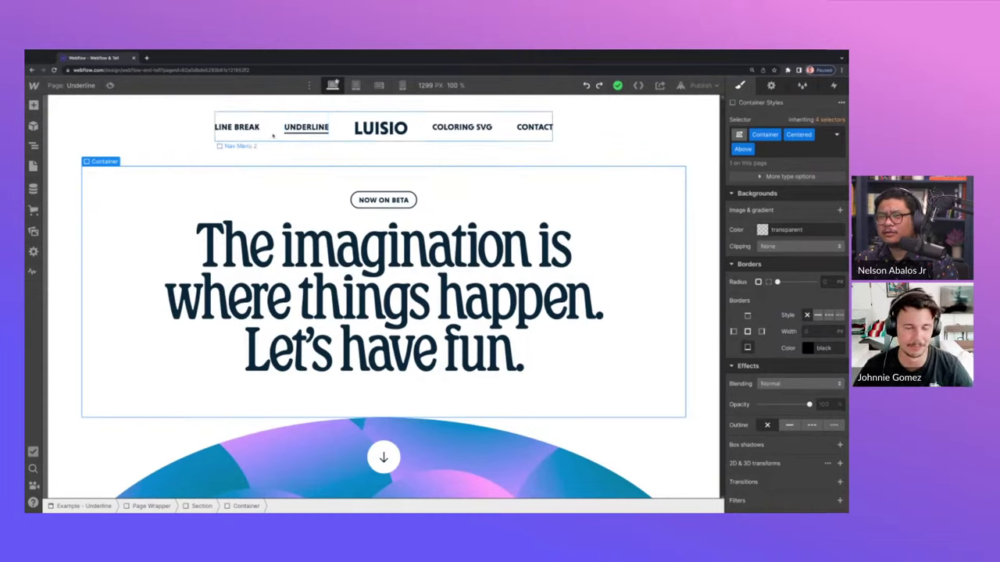
left_click(33, 166)
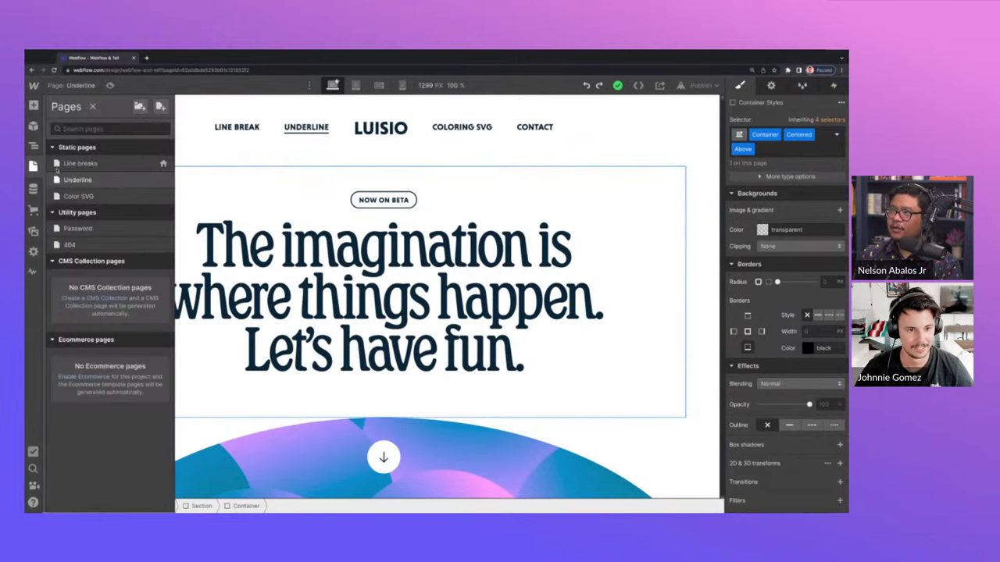
left_click(105, 201)
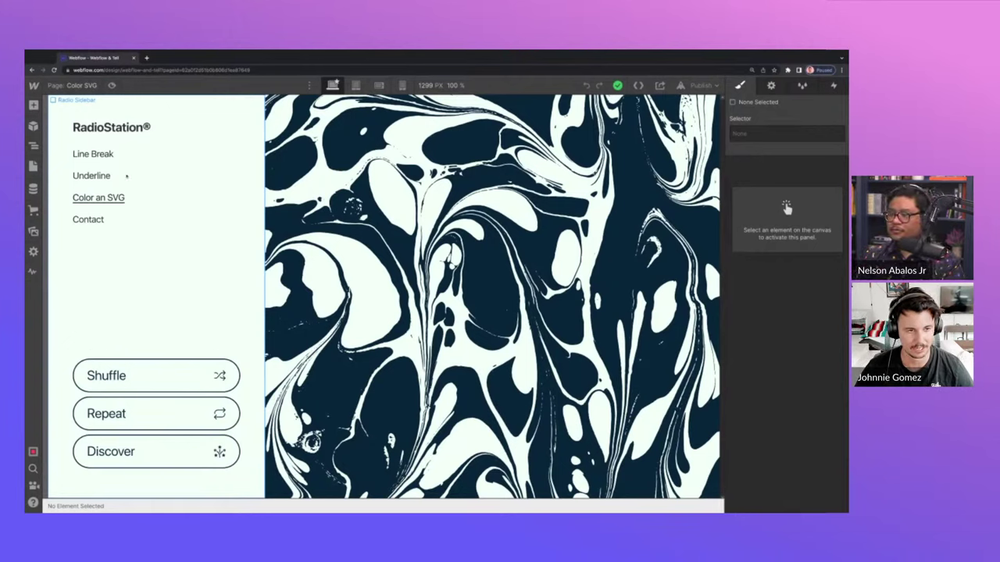
Examine the BG Color and Text Color actions in the Shuffle button's first-click animation, and check the page in preview mode
left_click(175, 363)
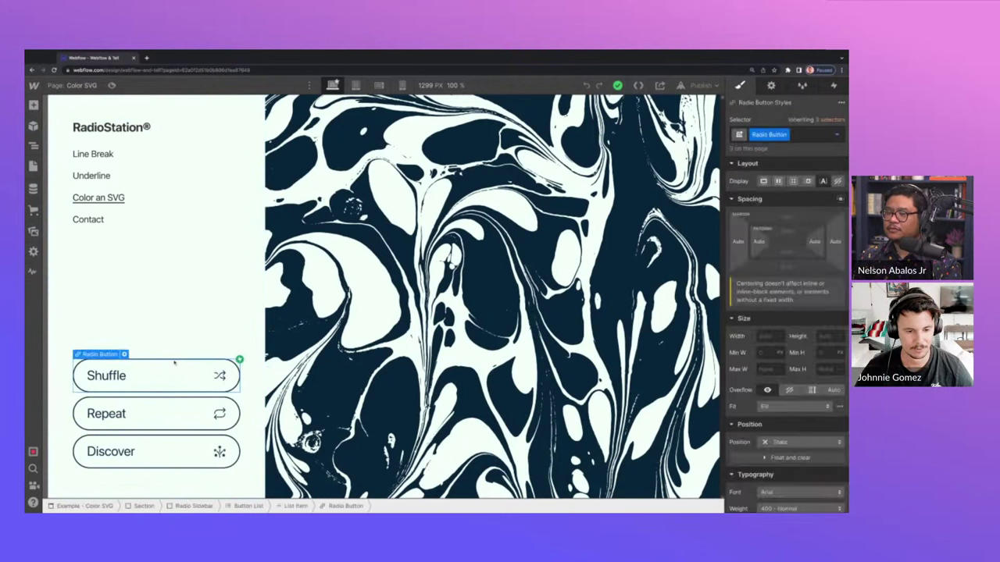
left_click(835, 86)
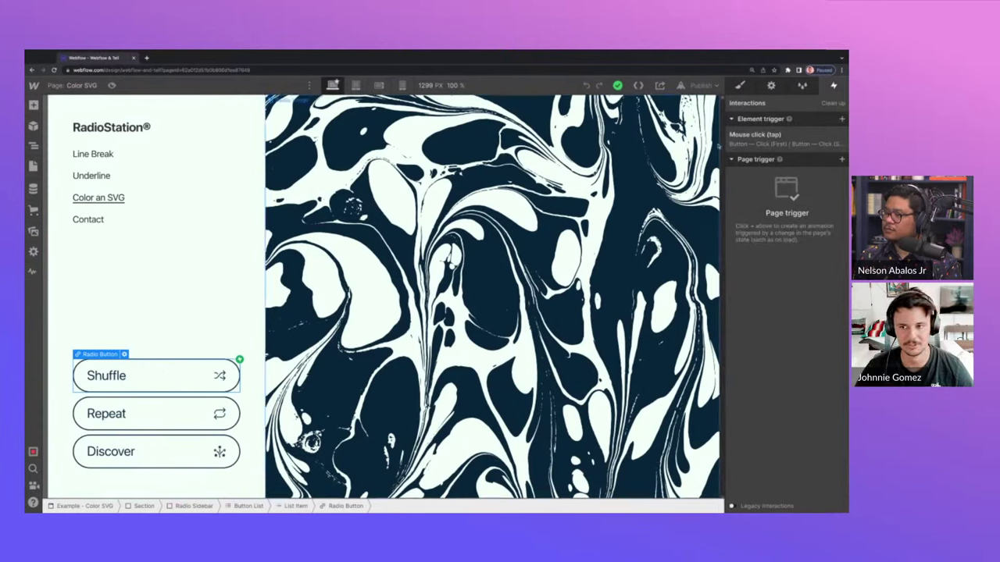
left_click(764, 141)
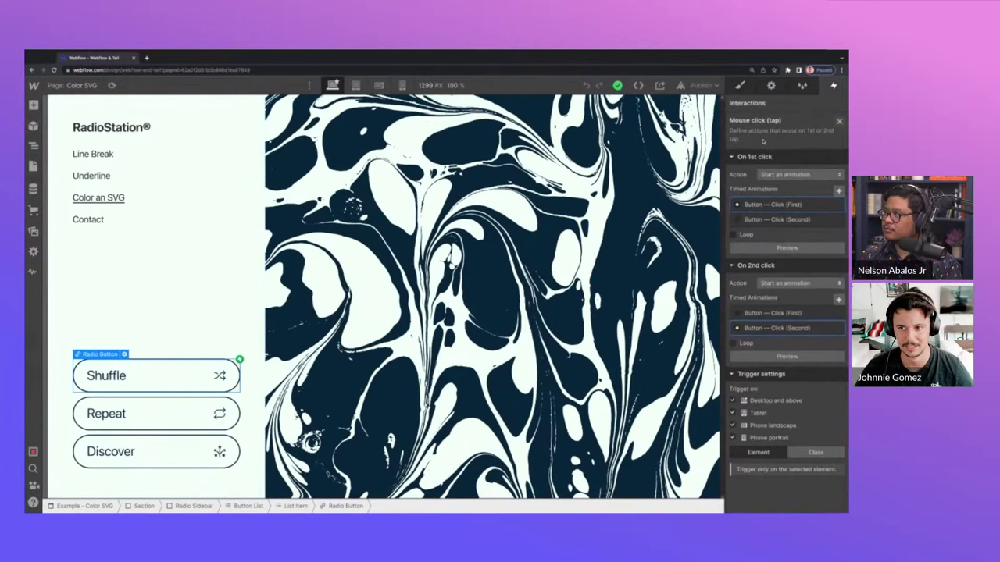
left_click(769, 204)
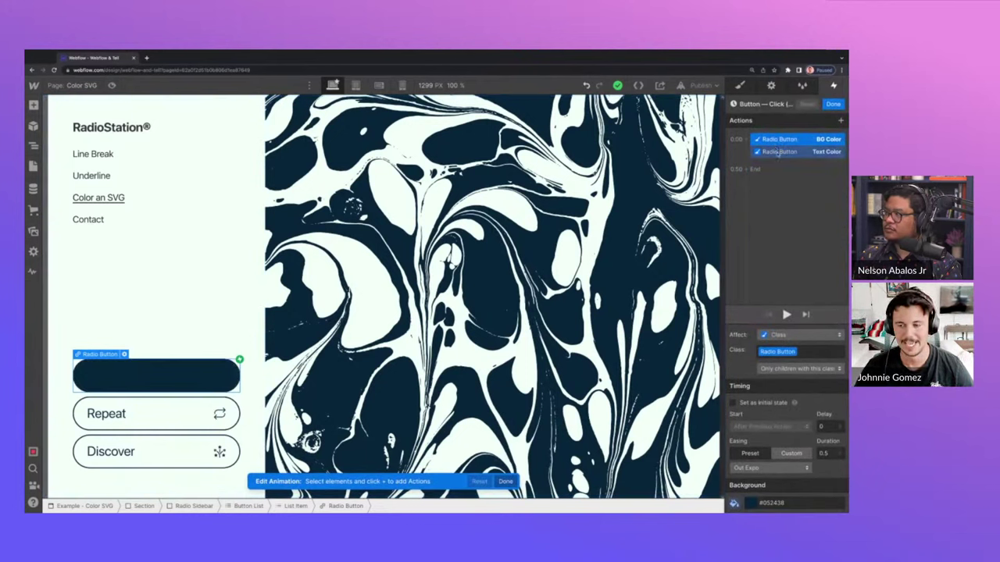
left_click(779, 152)
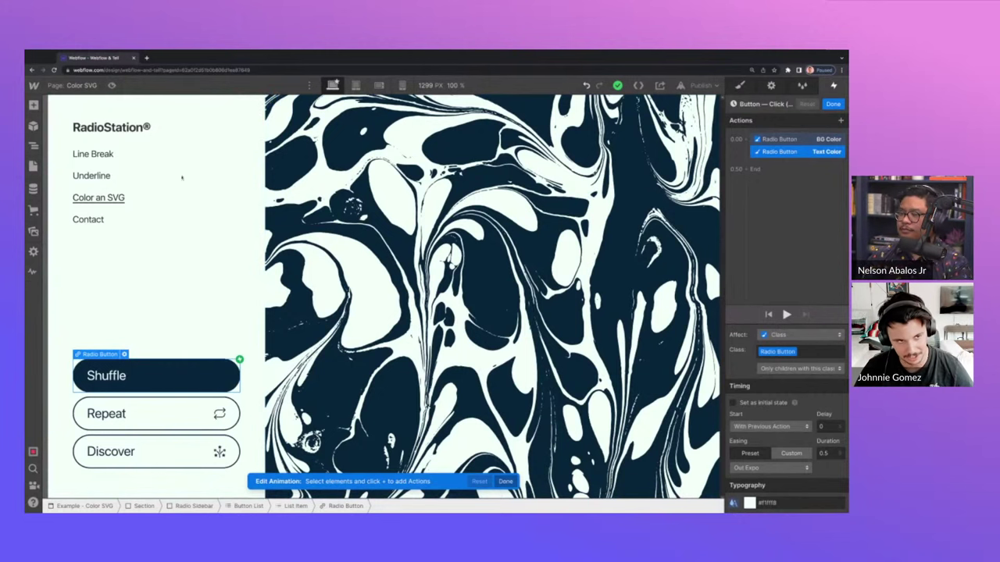
left_click(111, 86)
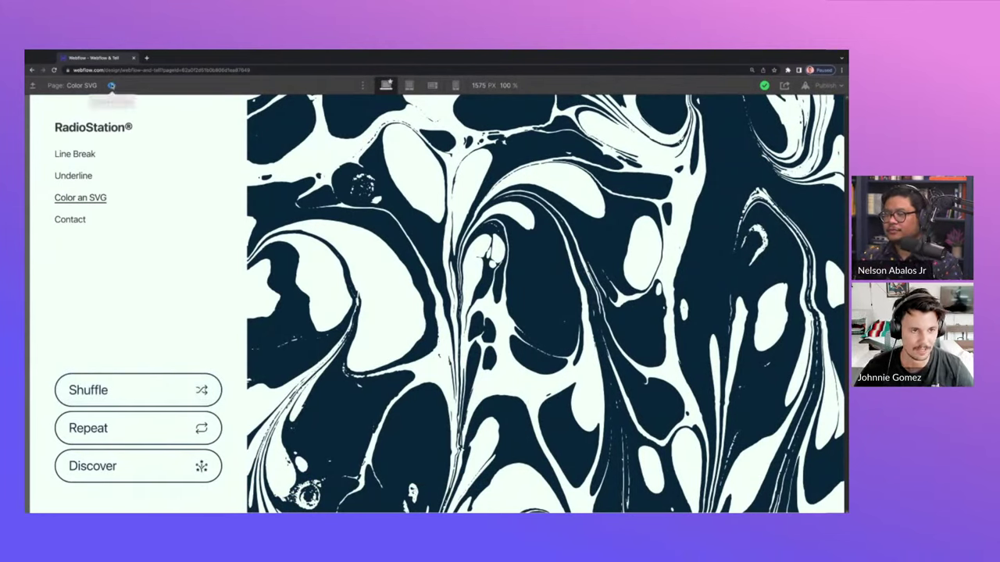
left_click(111, 85)
Add an HTML Embed after the Shuffle button's icon and paste the Shuffle icon's SVG markup into its custom code
left_click(220, 376)
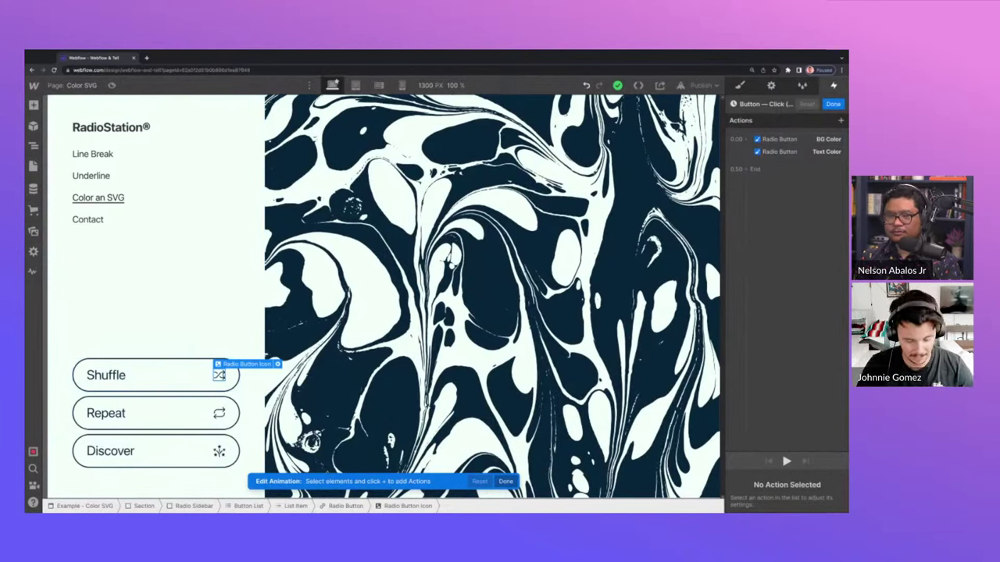
key("super+e")
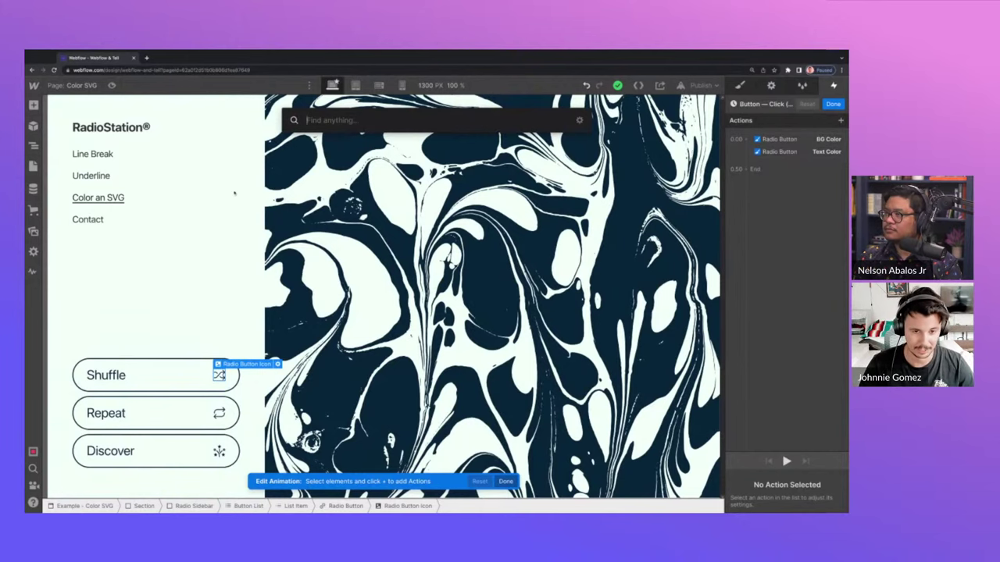
type("embed")
key("Return")
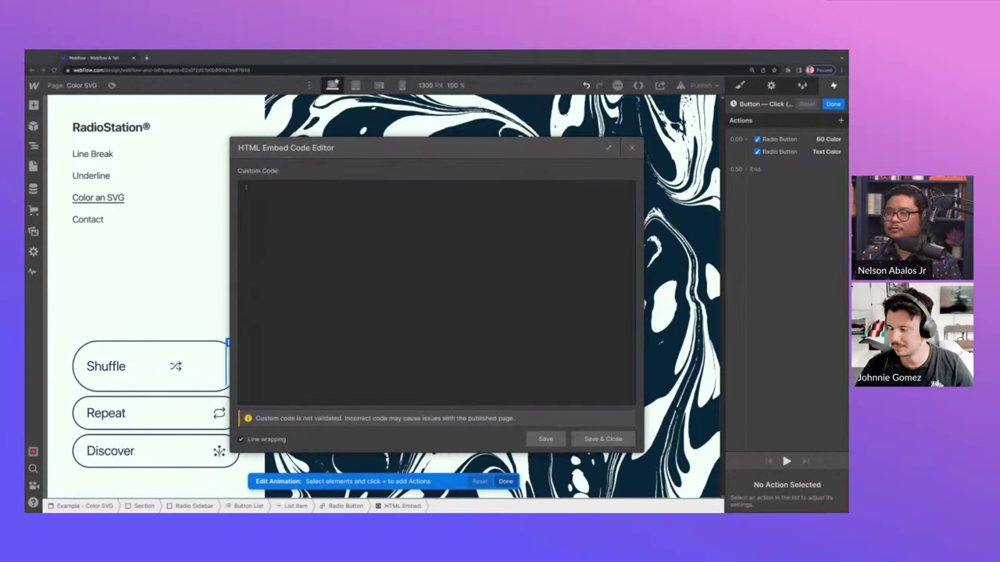
left_click(440, 276)
type("<svg xmlns=\"http://www.w3.org/2000/svg\" viewBox=\"0 0 32 32\"><title>Shuffle</title><g stroke-linecap=\"square\" stroke-linejoin=\"miter\" stroke-width=\"2\" fill=\"none\" stroke=\"#052438\" stroke-miterlimit=\"10\"><path d=\"M2,23h3.2c1.8,0,3.4-0.8,4.6-2.1 l8.4-9.8C19.3,9.8,21,9,22.8,9H30\" stroke-linecap=\"butt\"></path> <path d=\"M17,19.5l1.2,1.4 c1.1,1.3,2.8,2.1,4.6,2.1H30\" stroke-linecap=\"butt\" stroke=\"currentColor\"></path> <path d=\"M2,9h3.2C7,9,8.7,9.8,9.8,11.1 l1.2,1.4\" stroke-linecap=\"butt\" stroke=\"currentColor\"></path> <polyline points=\"25,14 30,9 25,4 \"></polyline> <polyline points=\"25,18 30,23 25,28\" stroke=\"#052438\"></polyline></g></svg>")
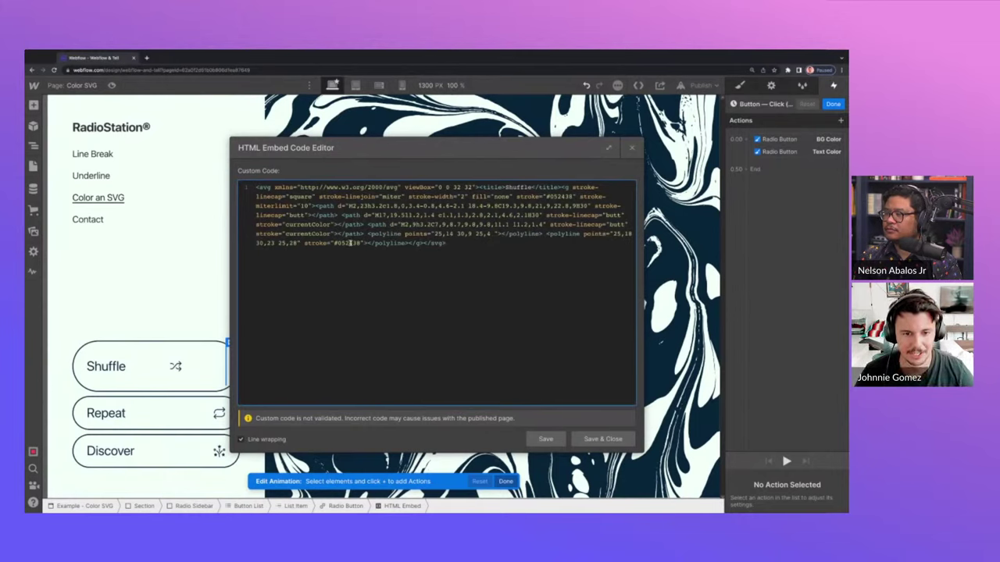
Replace the stroke color of the g element in the Shuffle SVG code with currentColor
double_click(335, 243)
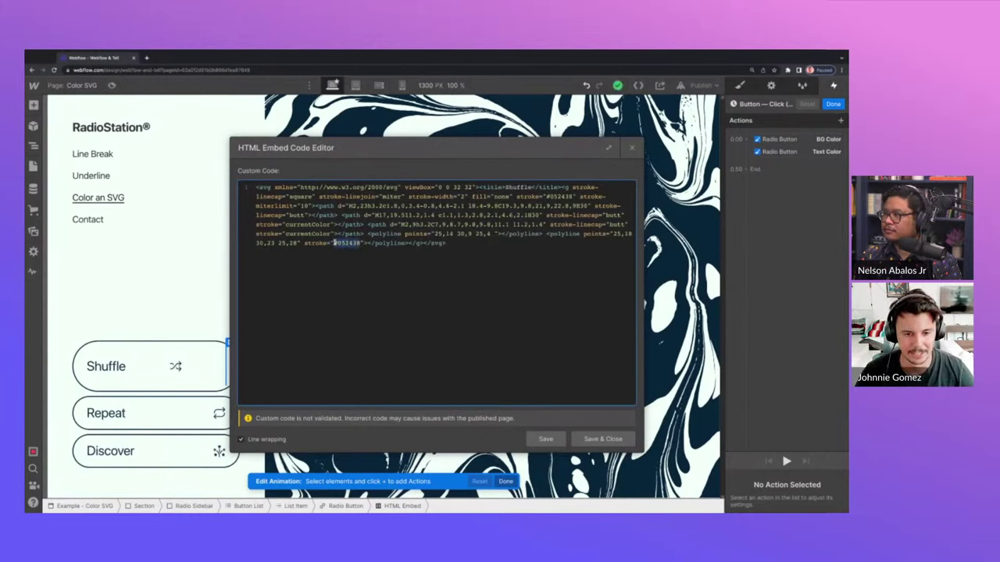
left_click_drag(546, 196, 571, 196)
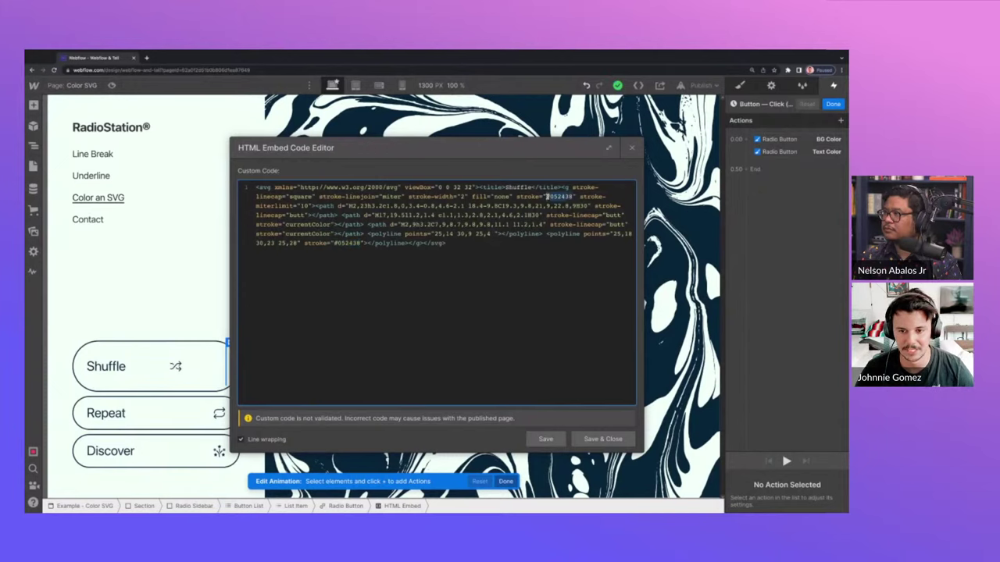
type("curren")
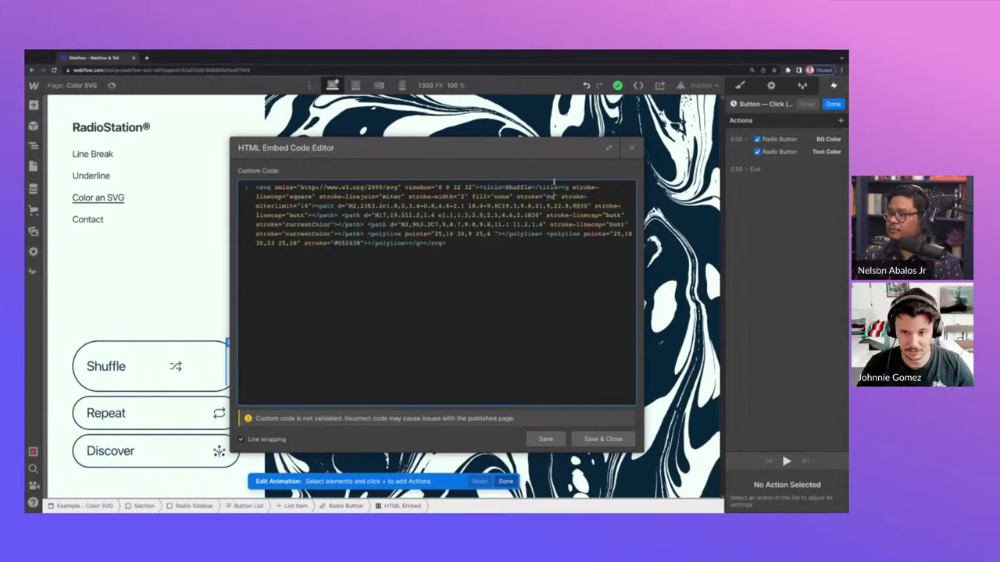
type("tColor")
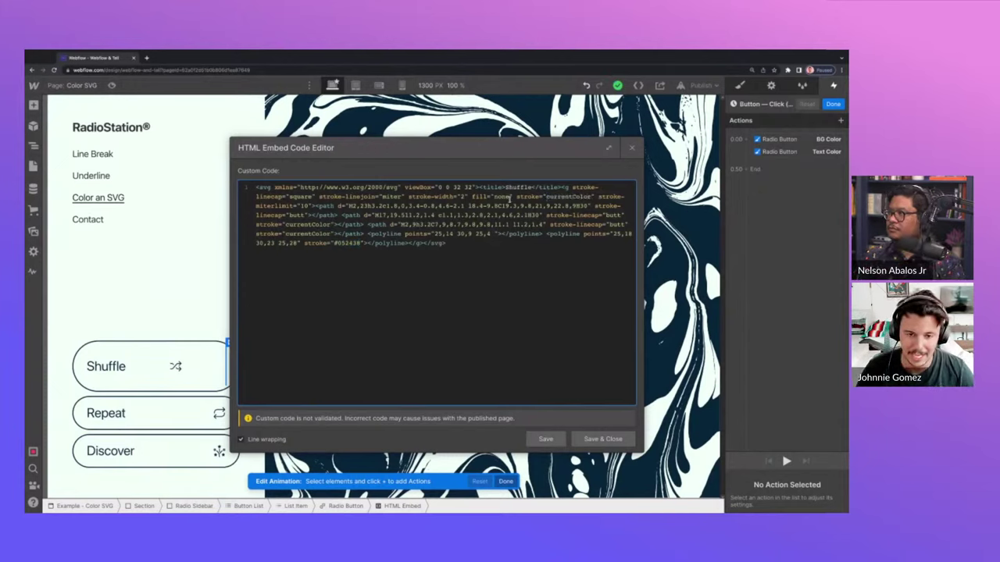
Set the last polyline's stroke in the Shuffle SVG code to currentColor, then save and close the embed code
double_click(347, 243)
key("BackSpace")
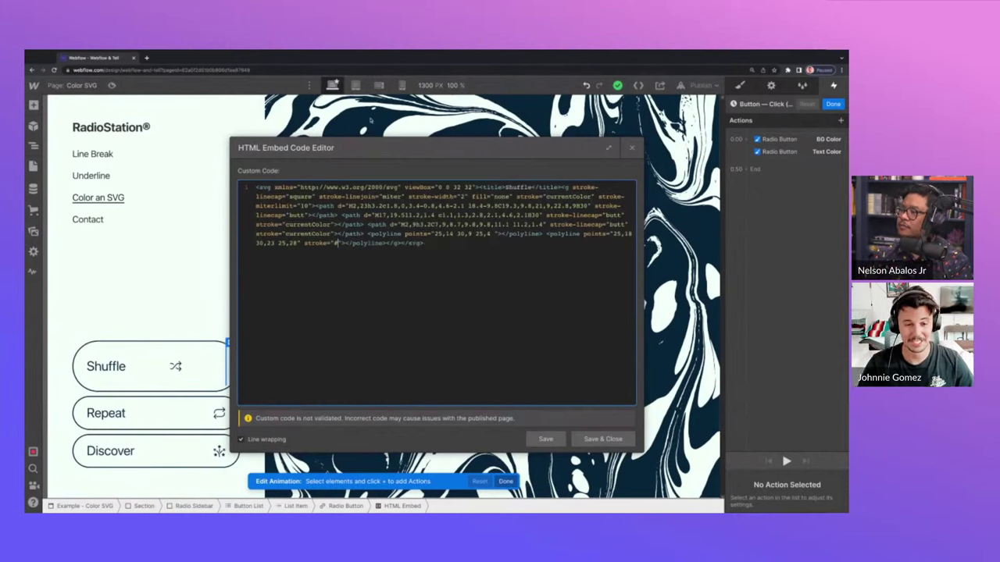
key("BackSpace")
type("current")
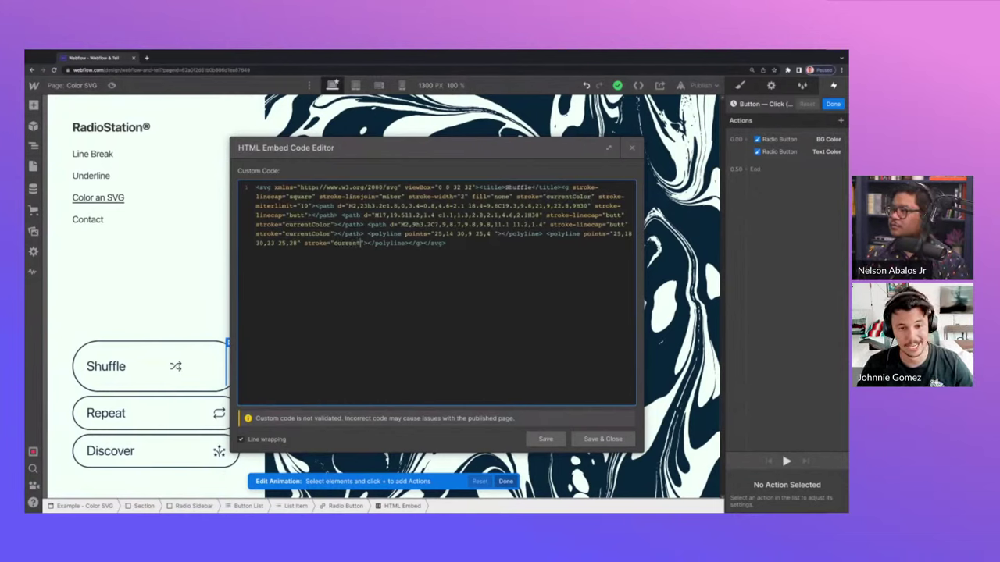
type("Color")
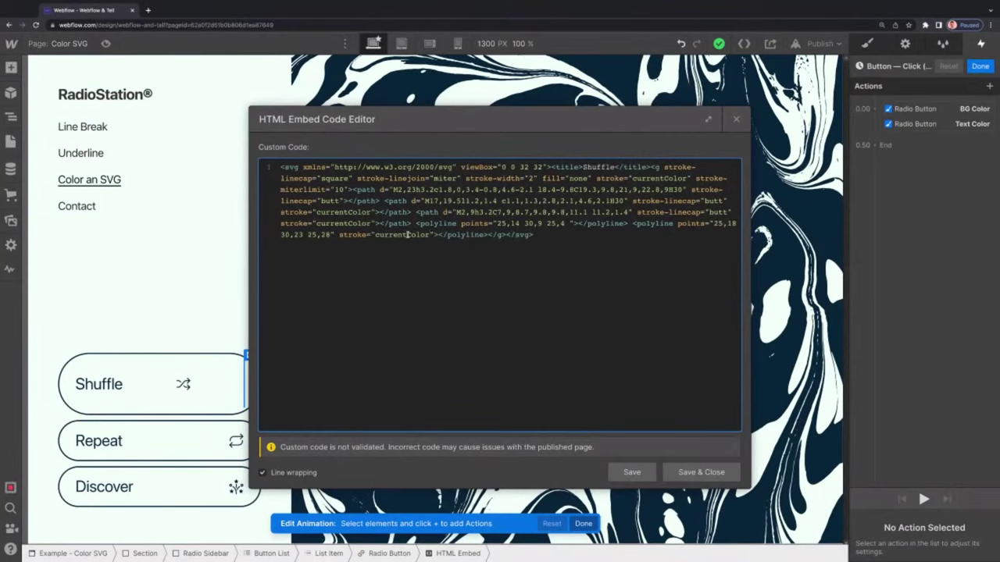
left_click(407, 235)
left_click(647, 472)
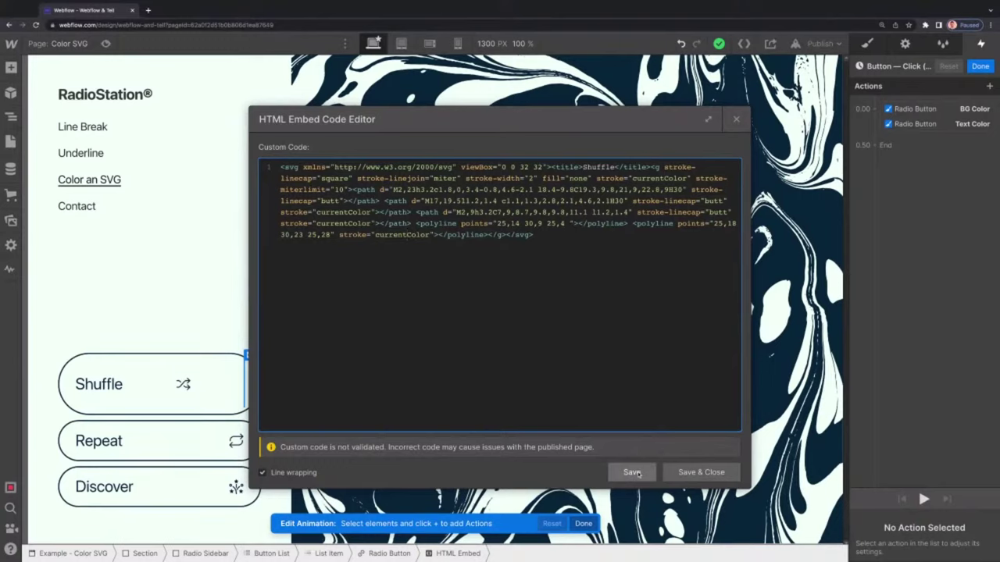
left_click(632, 473)
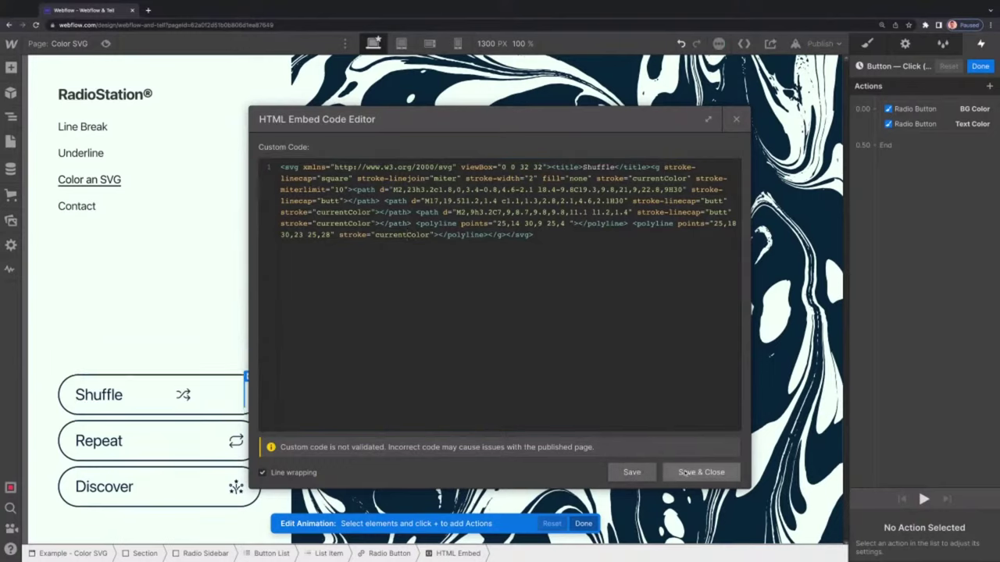
left_click(684, 473)
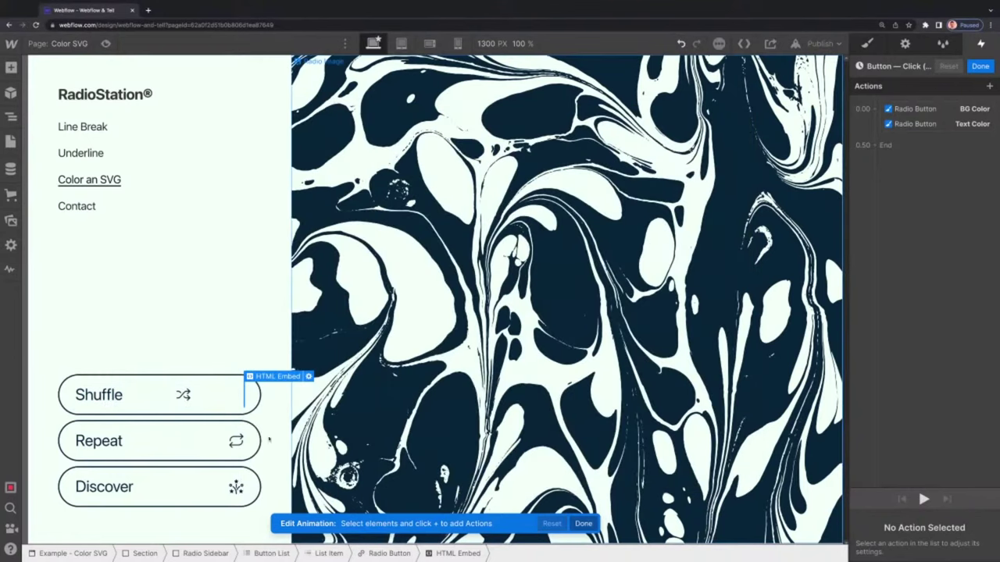
Finish editing the click animation and apply the original icon's Radio Button Icon class to the Shuffle button's HTML Embed
left_click(183, 394)
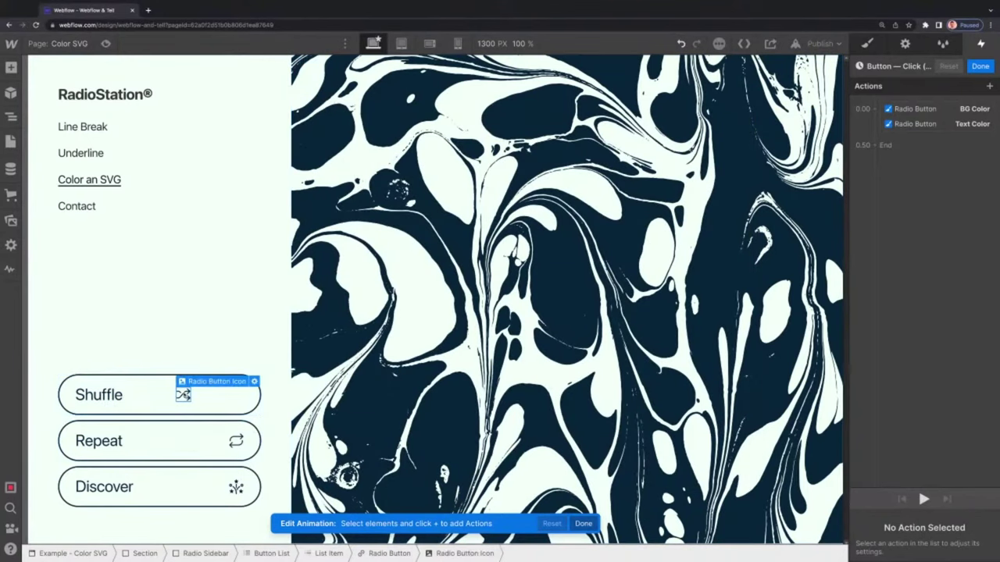
left_click(979, 67)
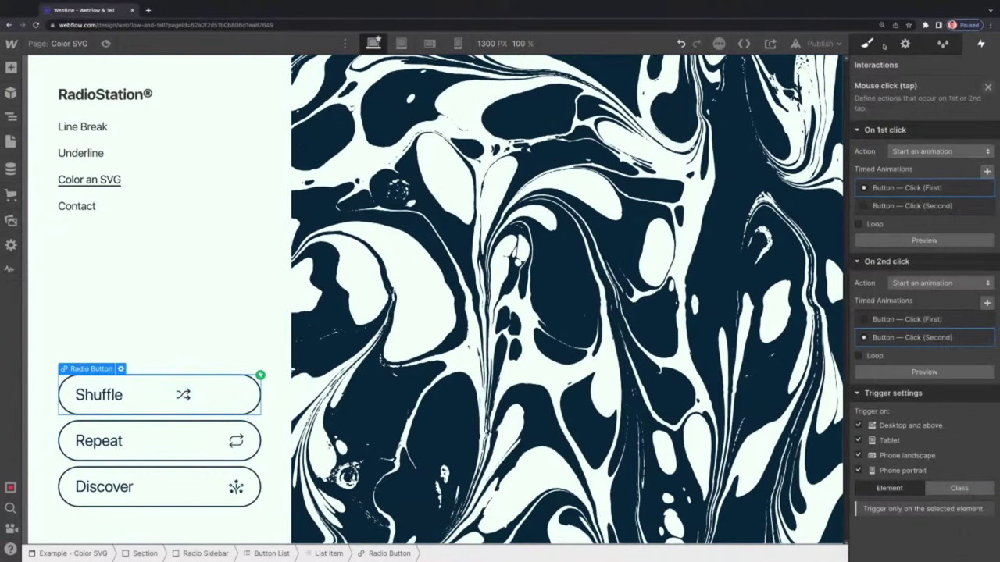
left_click(867, 44)
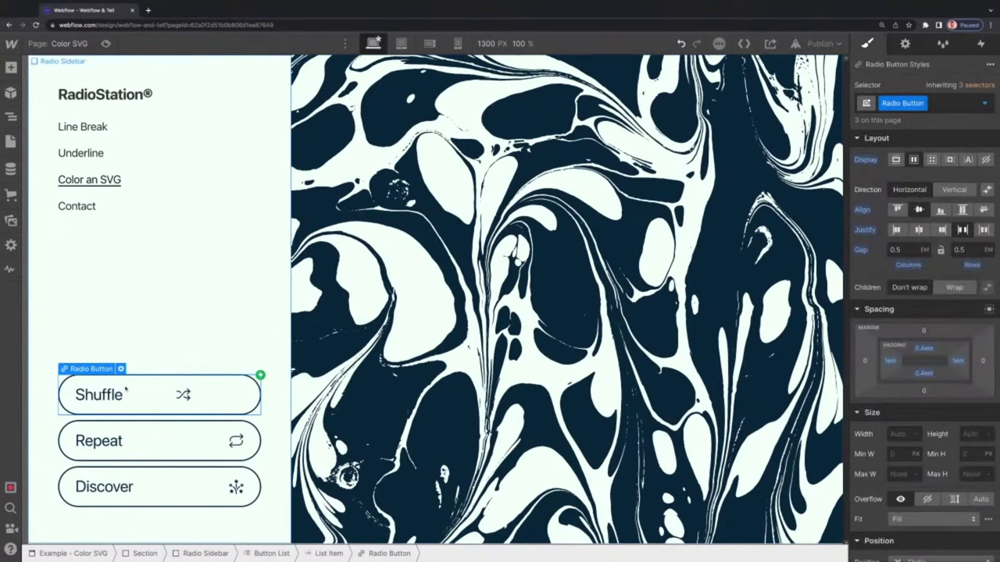
left_click(182, 395)
double_click(908, 106)
key("ctrl+c")
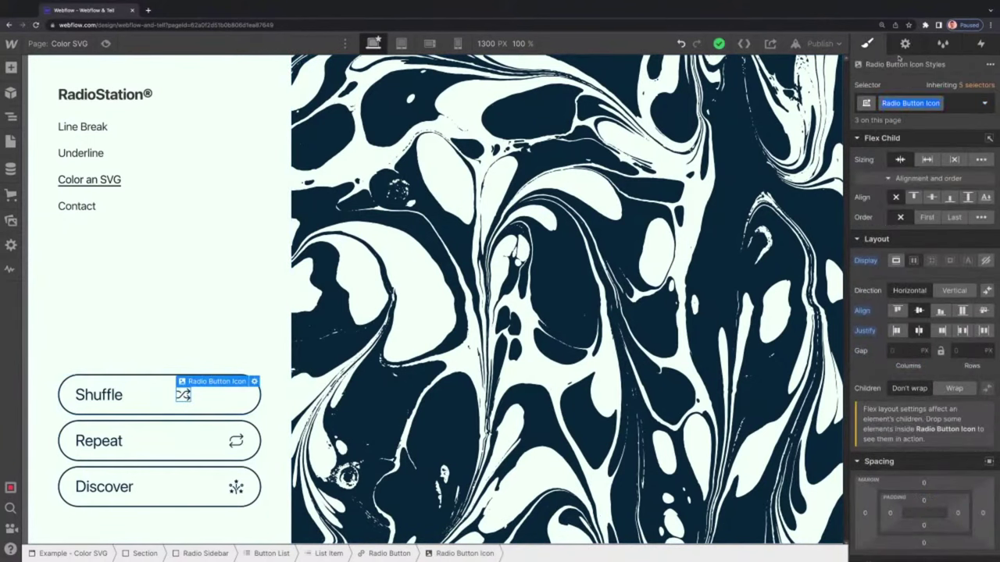
key("BackSpace")
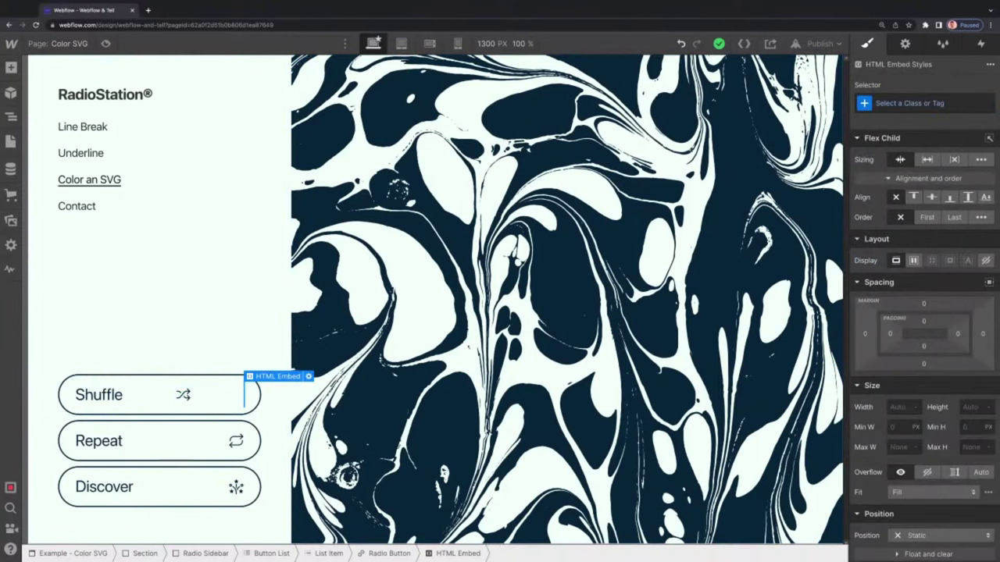
left_click(912, 103)
key("ctrl+v")
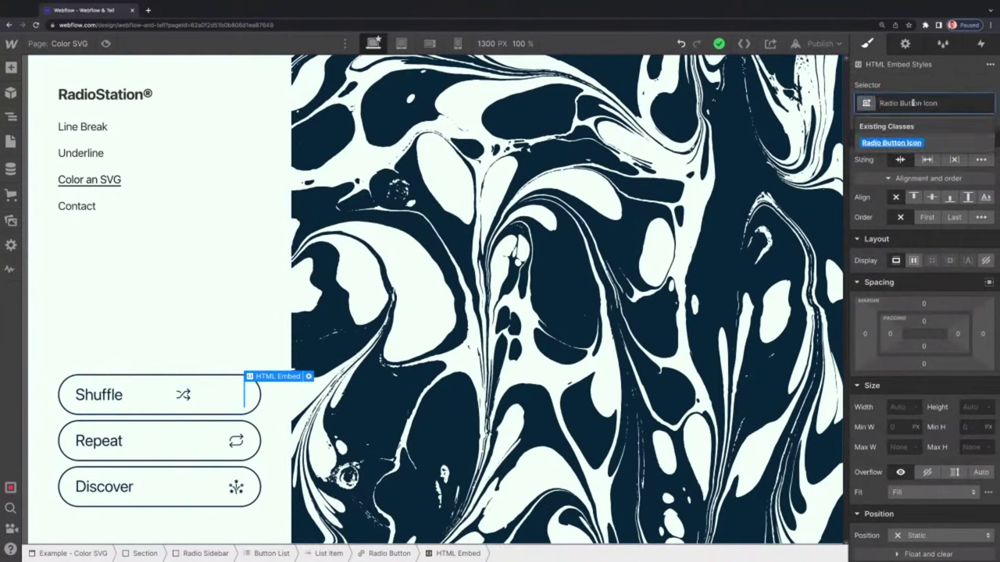
key("Return")
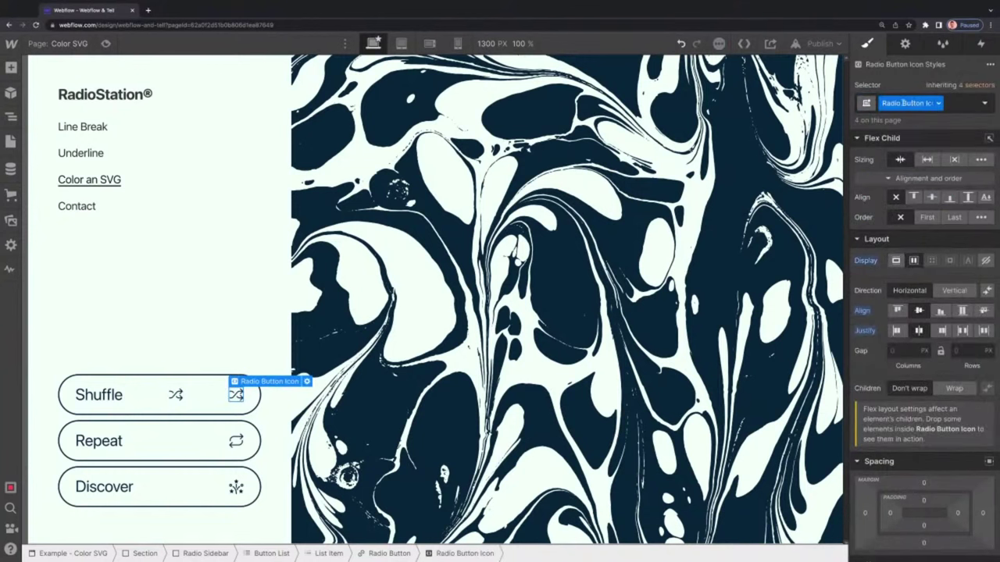
Delete the Shuffle button's original image icon and check the buttons in preview mode
left_click(176, 394)
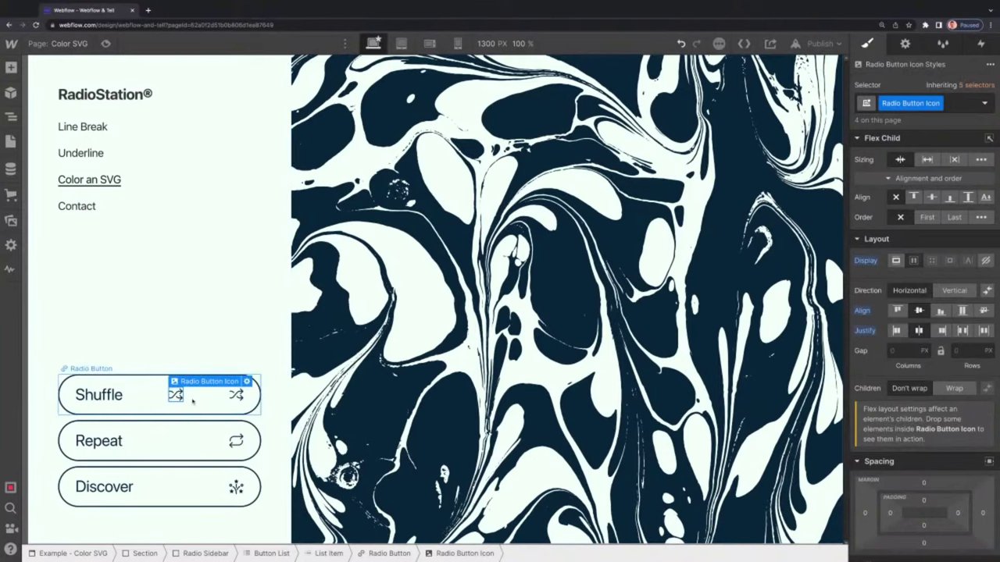
key("Delete")
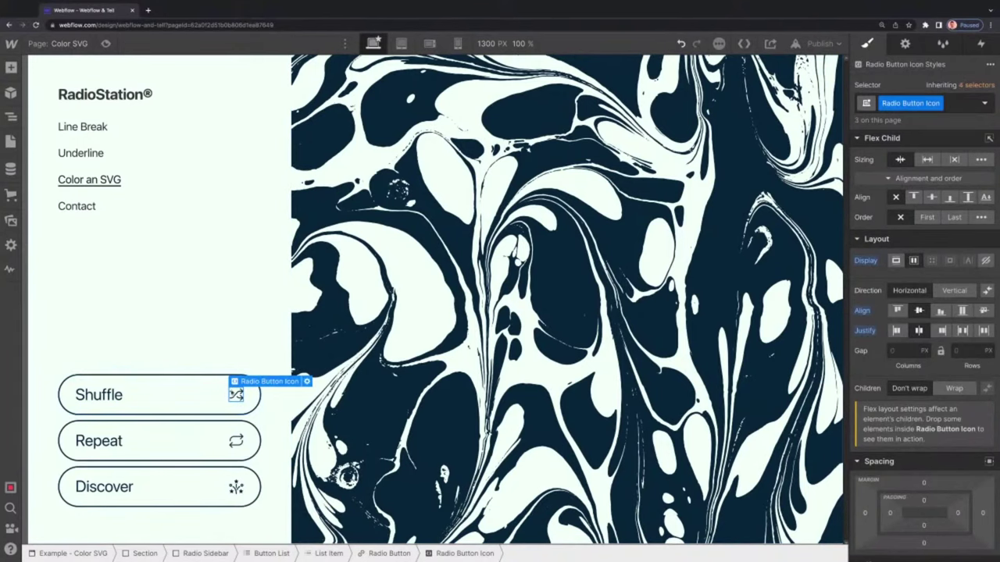
left_click(106, 44)
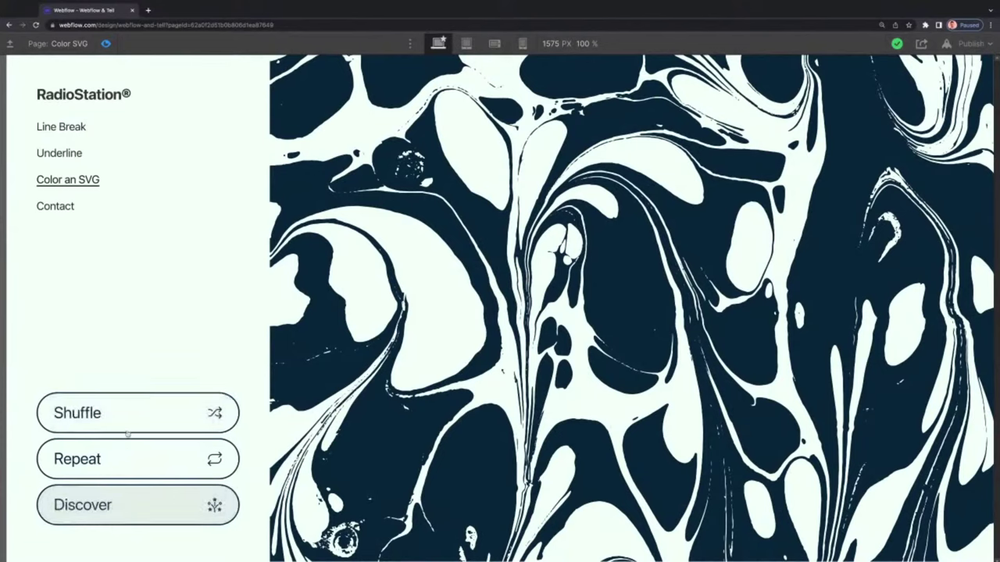
left_click(105, 44)
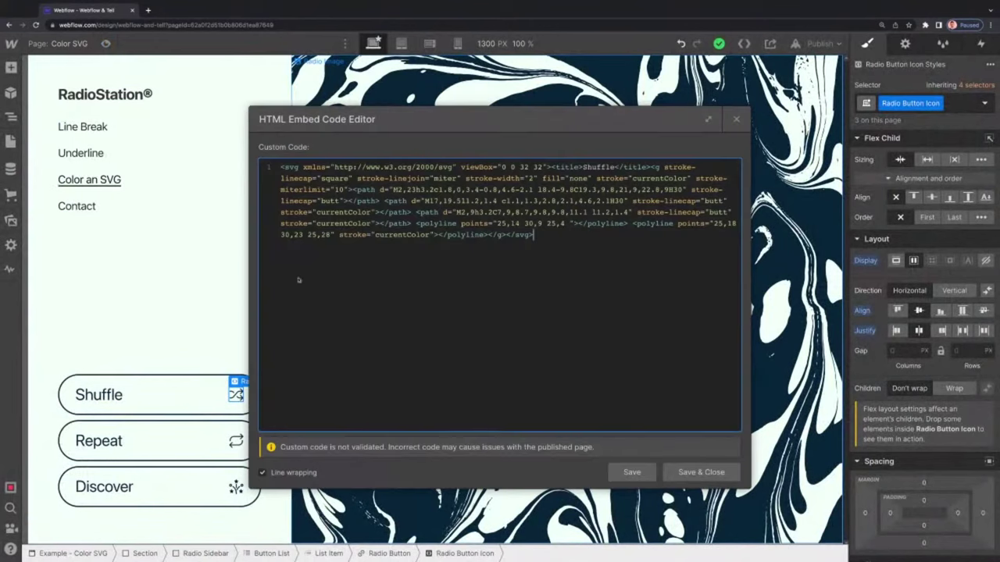
Reopen the Shuffle icon's embed code to examine its fill and stroke attributes and the currentColor value, then close it
key("Return")
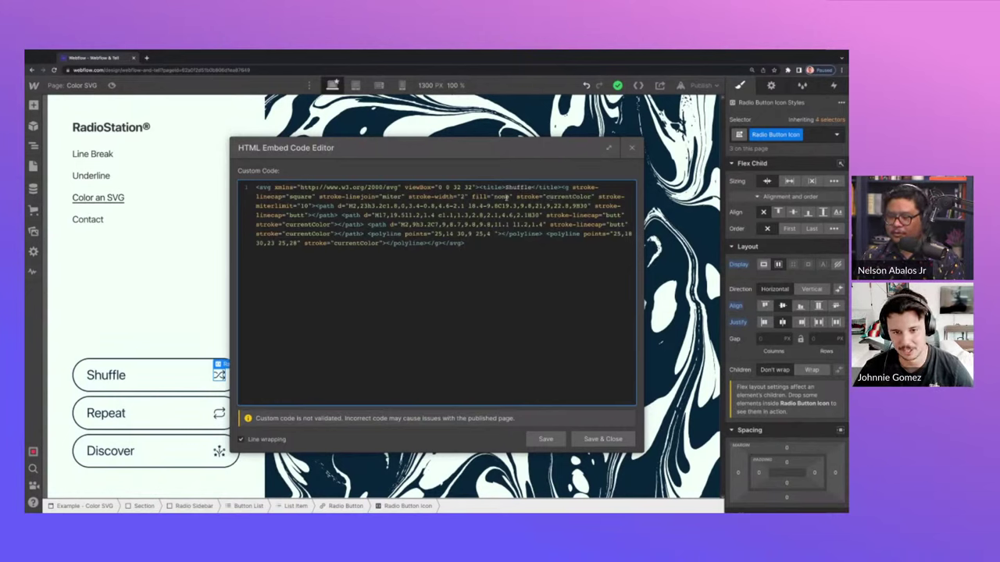
double_click(478, 196)
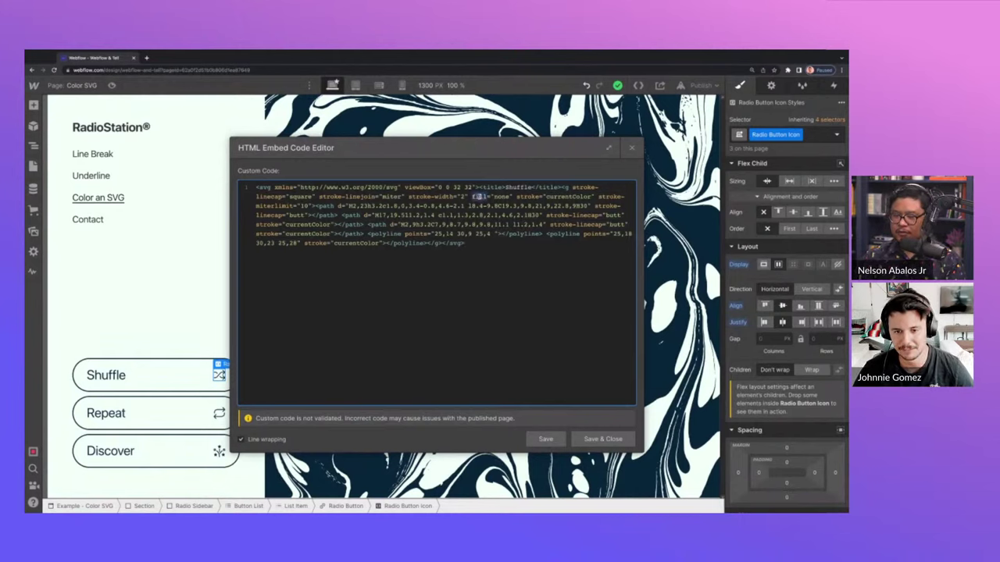
double_click(527, 196)
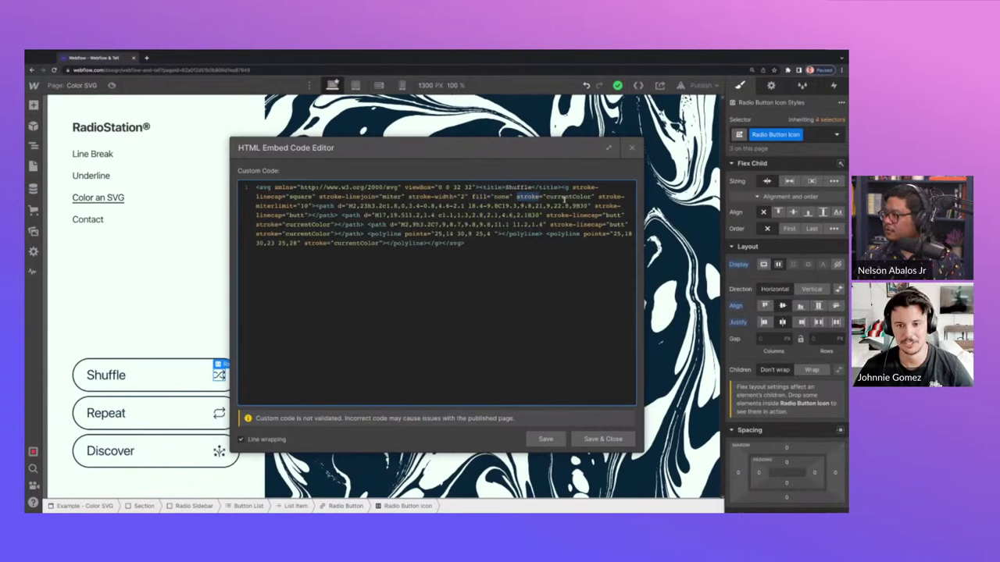
double_click(565, 197)
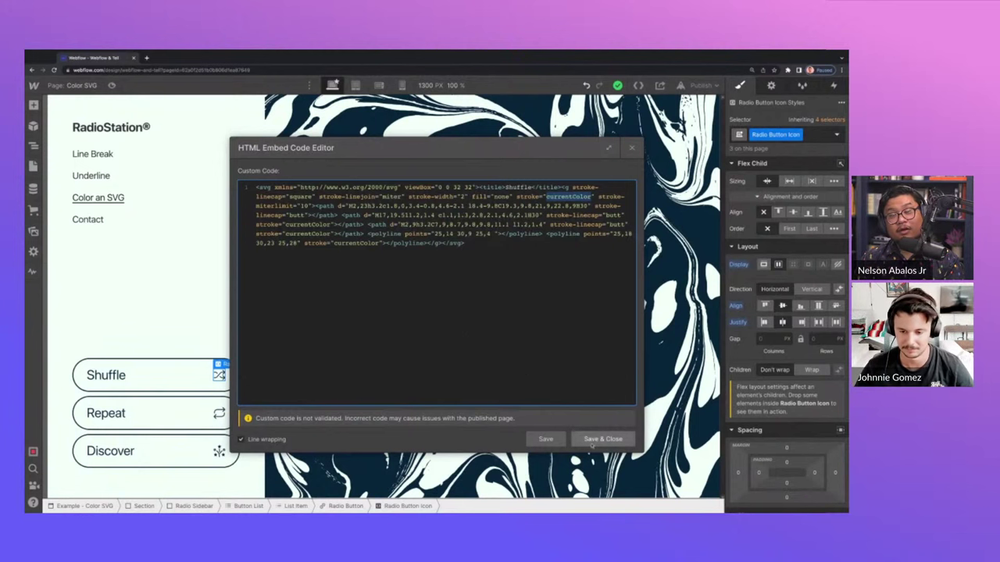
left_click(599, 440)
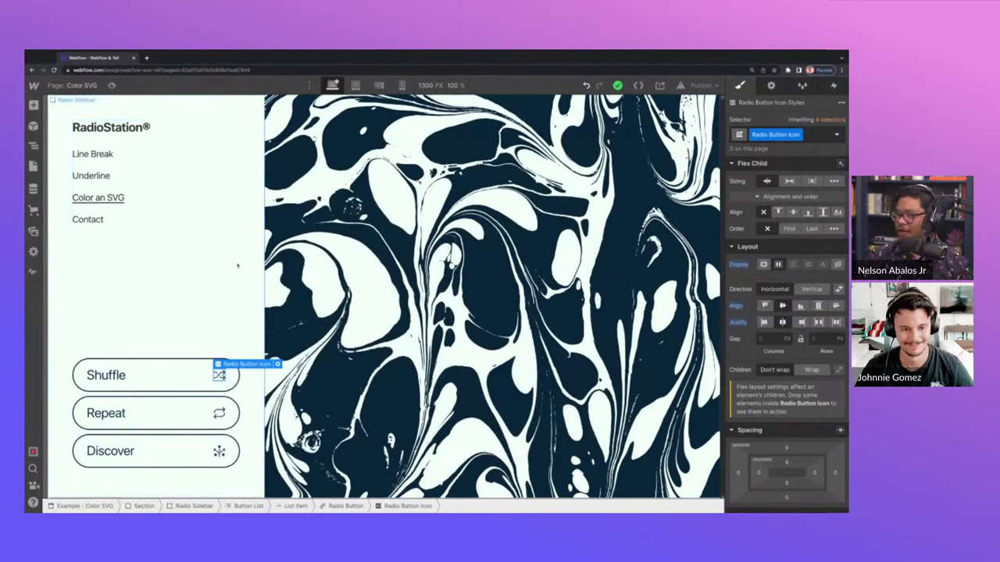
Examine the layout, spacing and size styles of the Shuffle button's embedded icon
key("Escape")
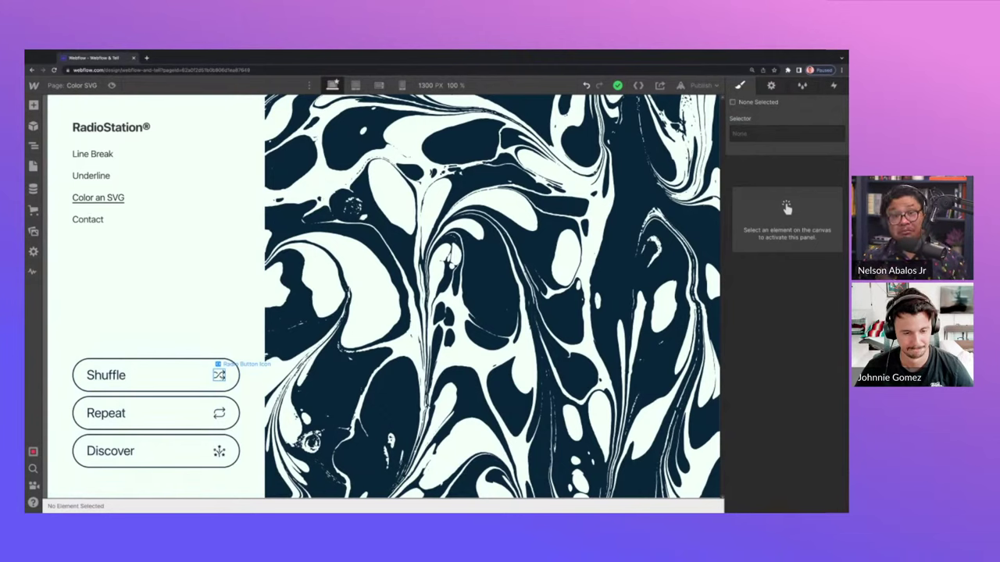
left_click(220, 375)
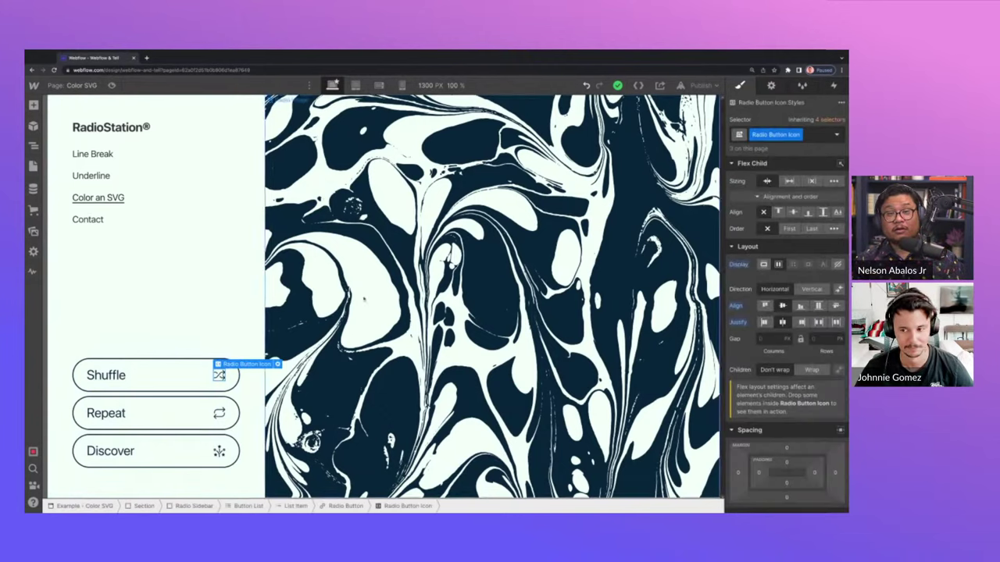
scroll(788, 336, "down", 3)
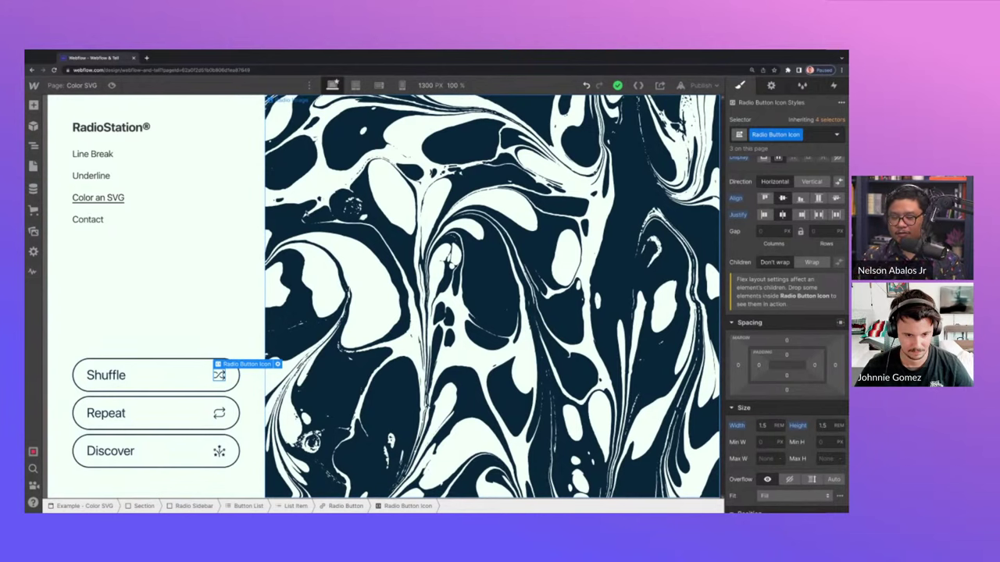
left_click(492, 296)
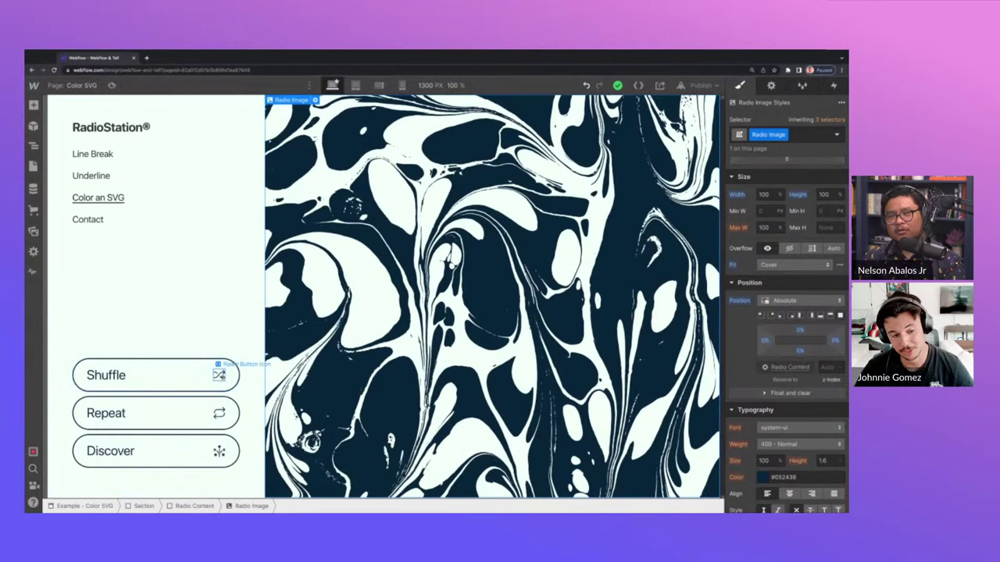
left_click(220, 376)
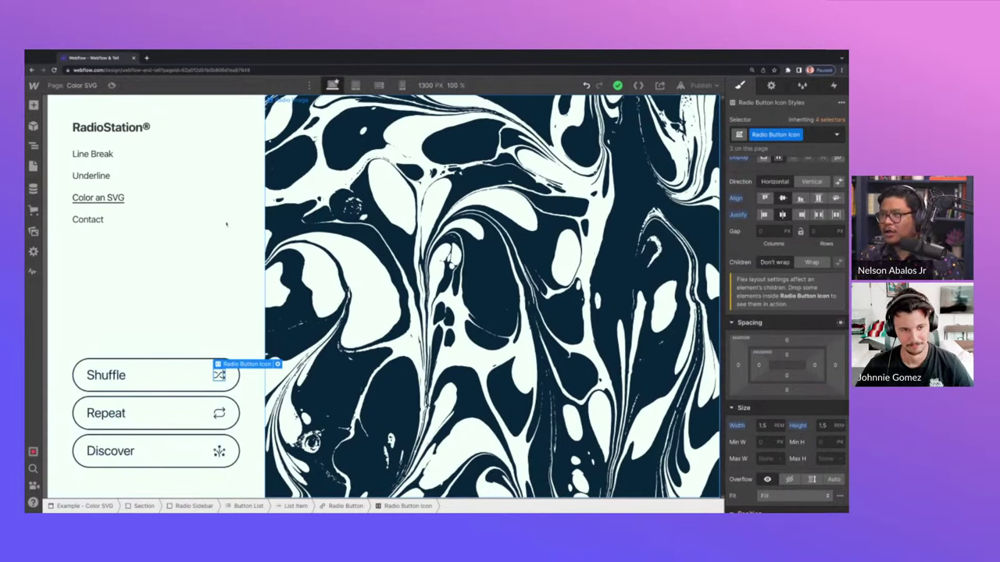
key("Escape")
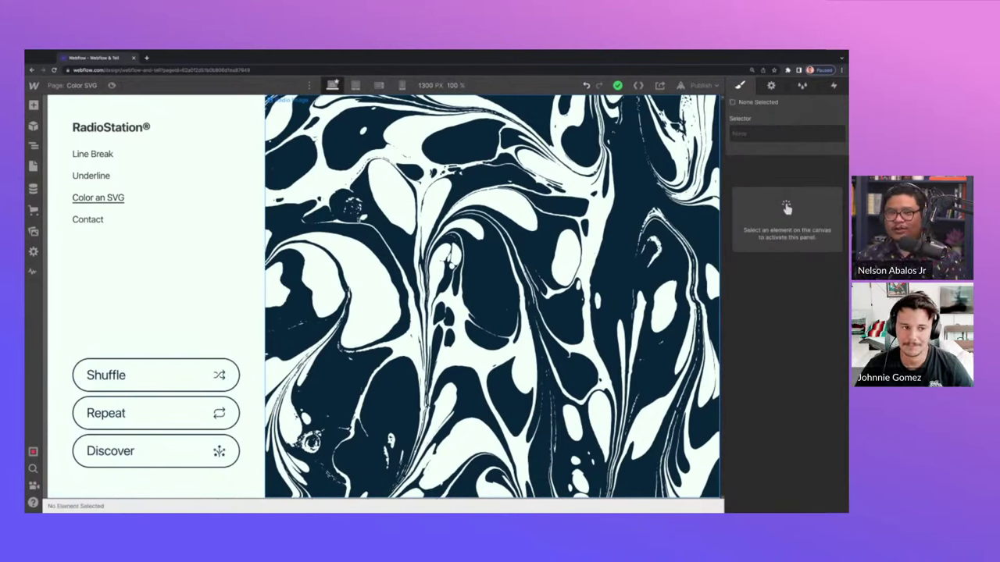
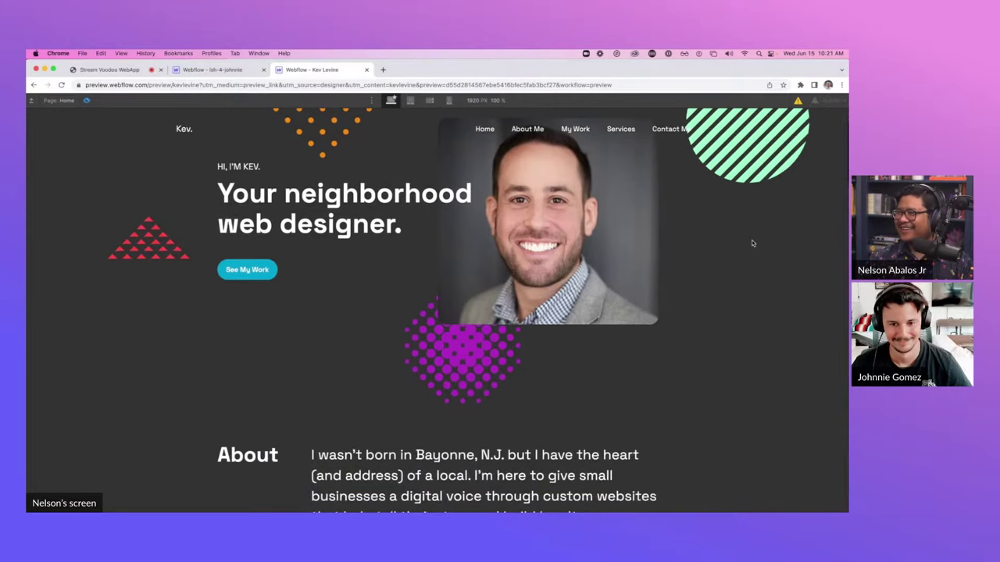
Examine the portfolio home page's hero, About section and the green and red business panels beneath it
scroll(751, 243, "down", 2)
scroll(751, 243, "down", 4)
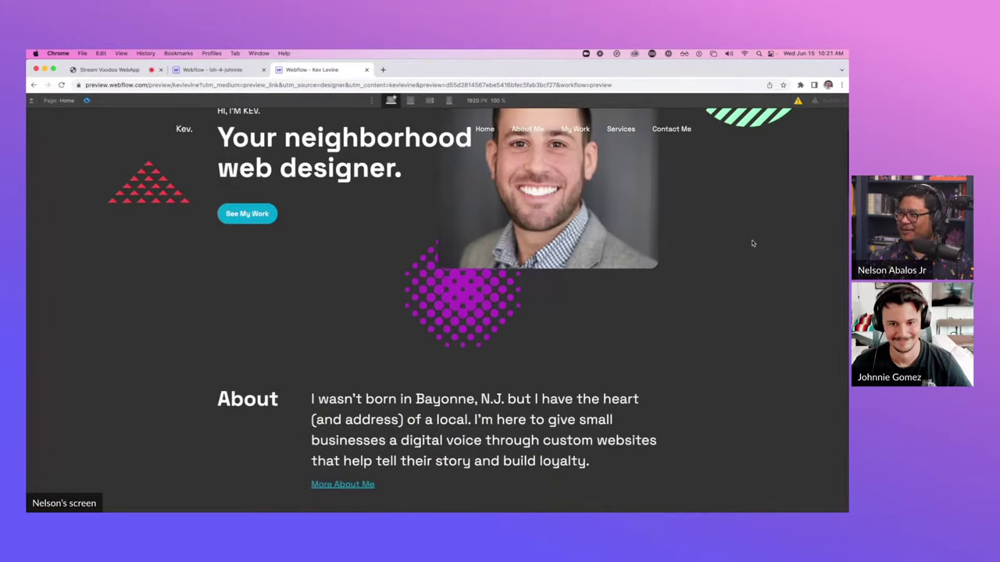
scroll(752, 243, "down", 1)
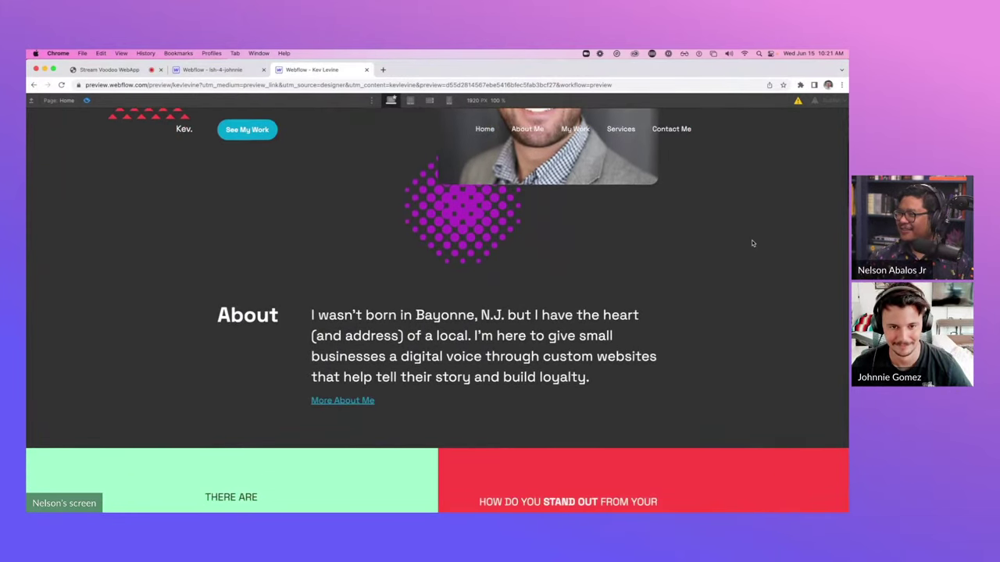
scroll(752, 243, "down", 1)
scroll(751, 243, "down", 3)
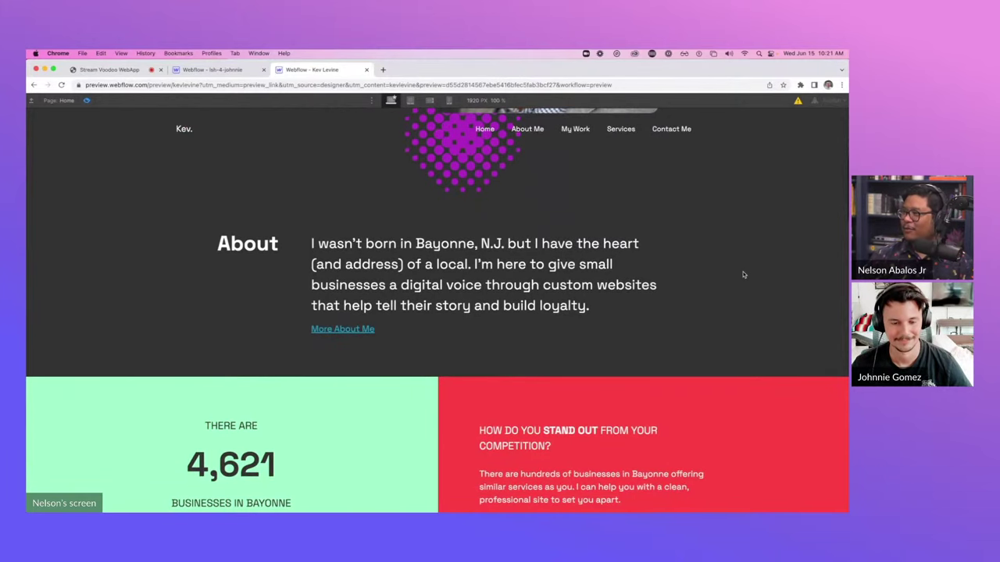
scroll(743, 275, "down", 2)
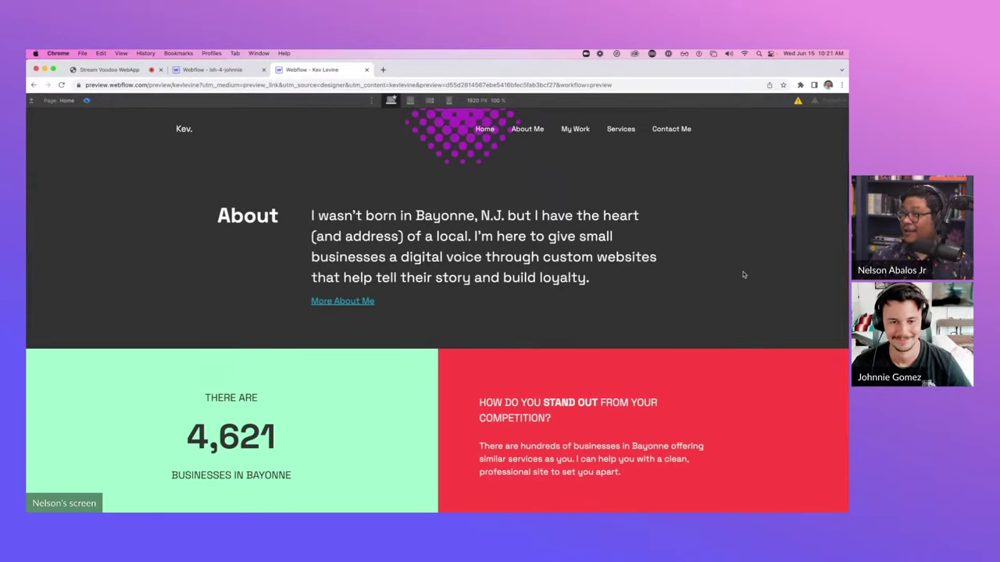
scroll(744, 275, "down", 2)
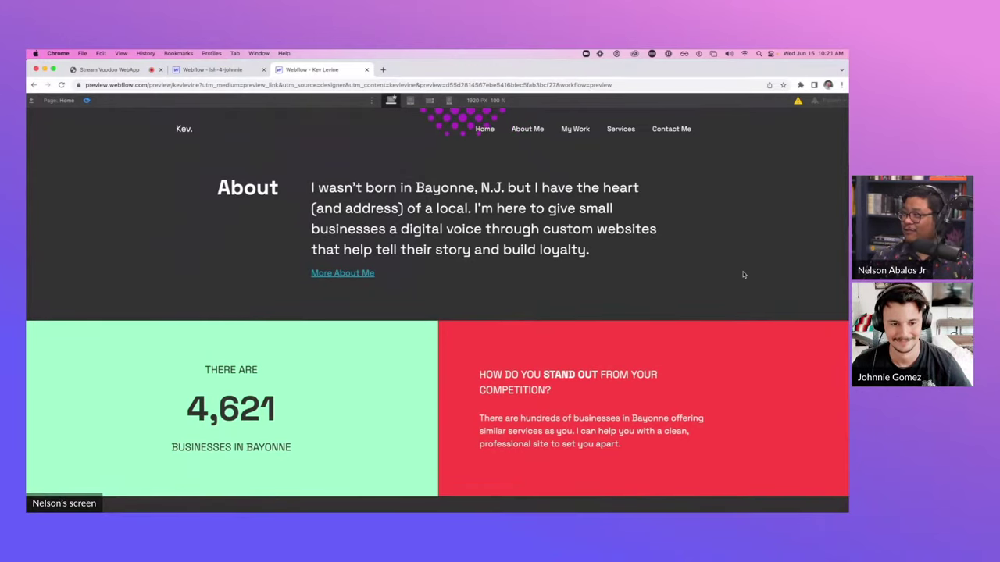
scroll(743, 275, "down", 1)
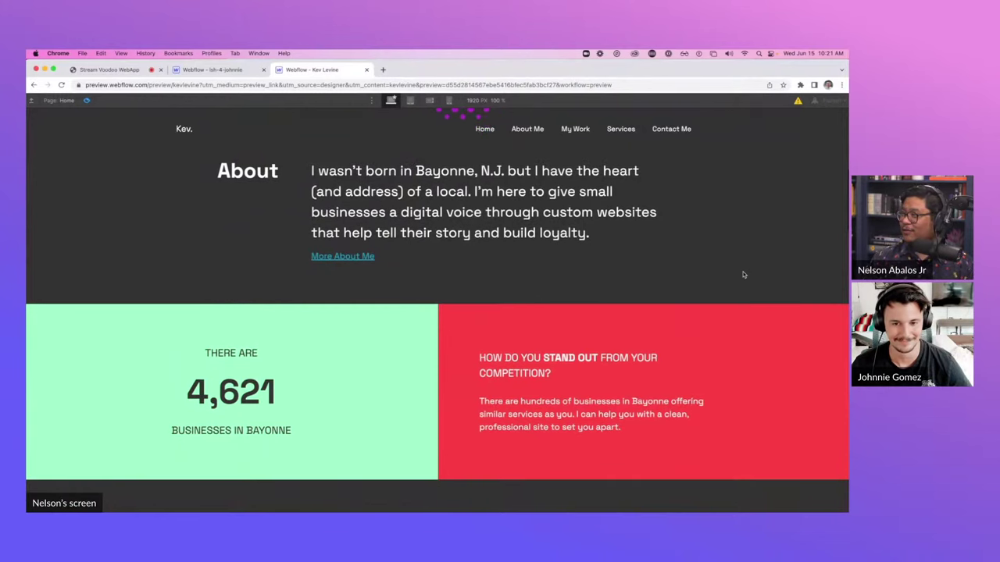
scroll(744, 275, "down", 1)
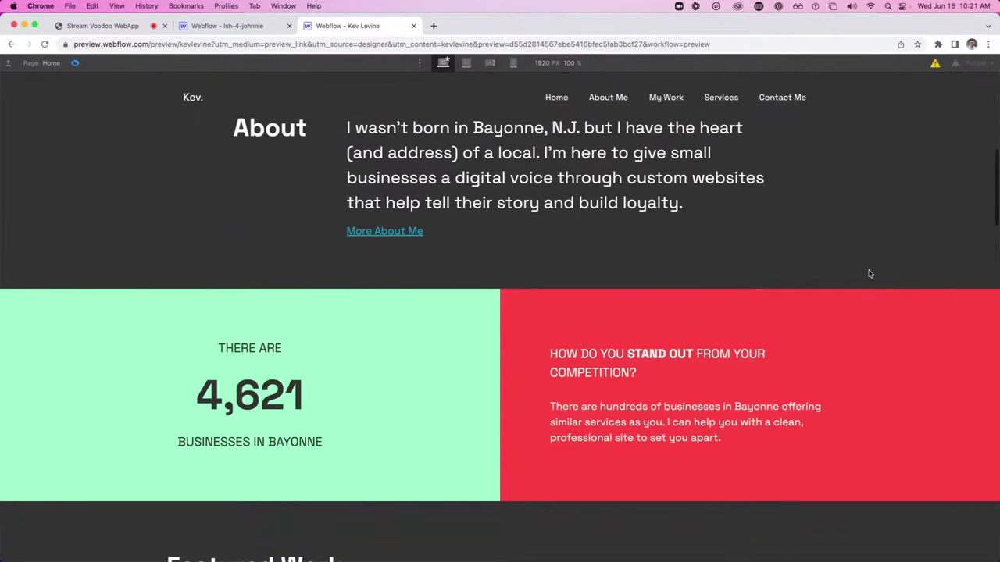
scroll(869, 273, "down", 5)
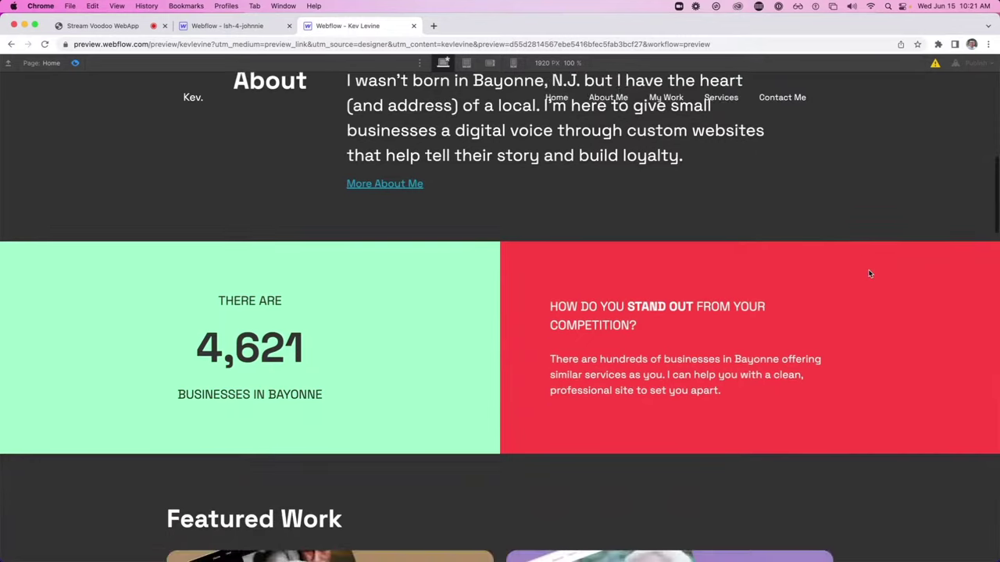
scroll(869, 273, "down", 4)
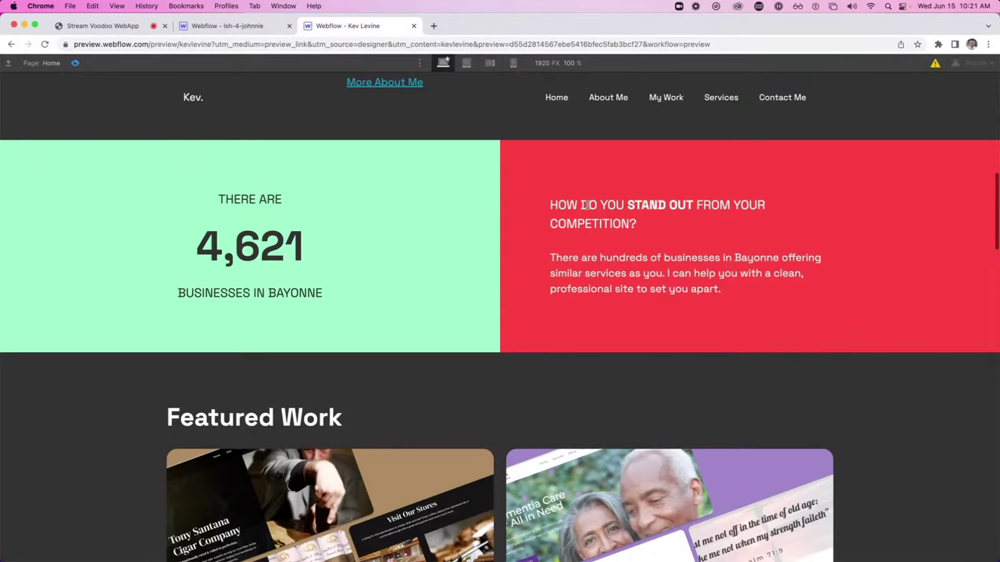
Look through the project cards in the Featured Work section, from Tony Santana's Cigars to 1Med Billing
scroll(649, 288, "down", 5)
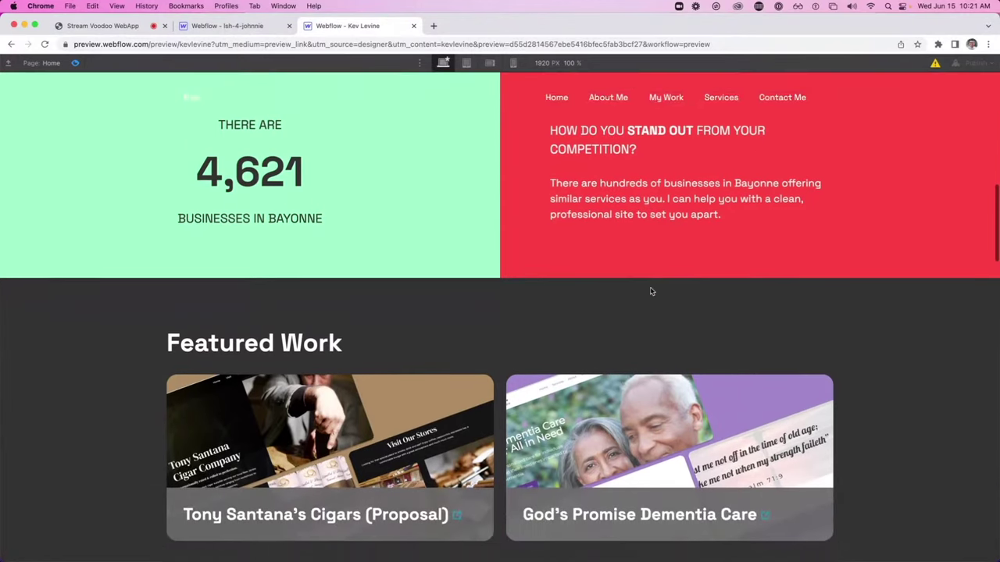
scroll(650, 292, "down", 2)
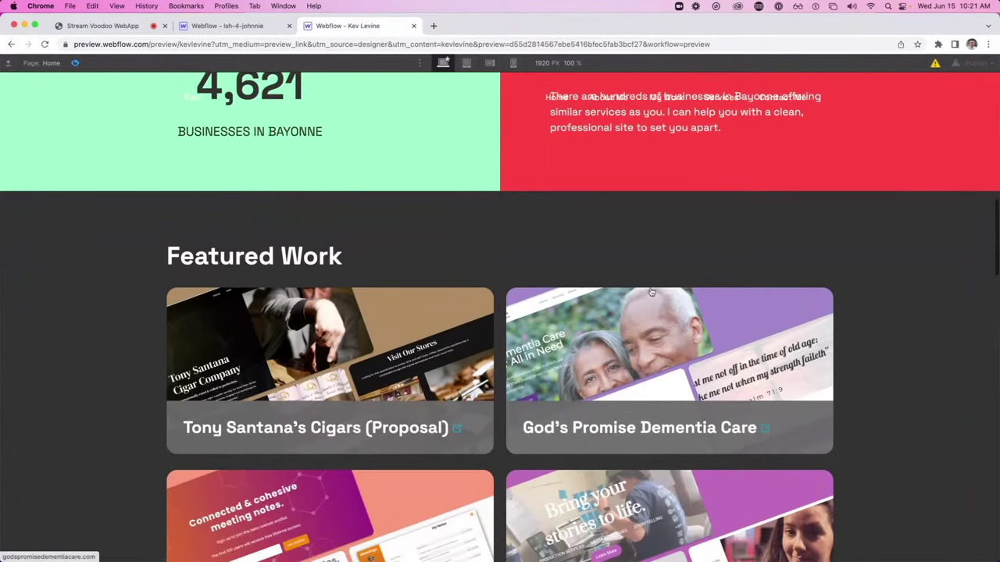
scroll(320, 292, "down", 3)
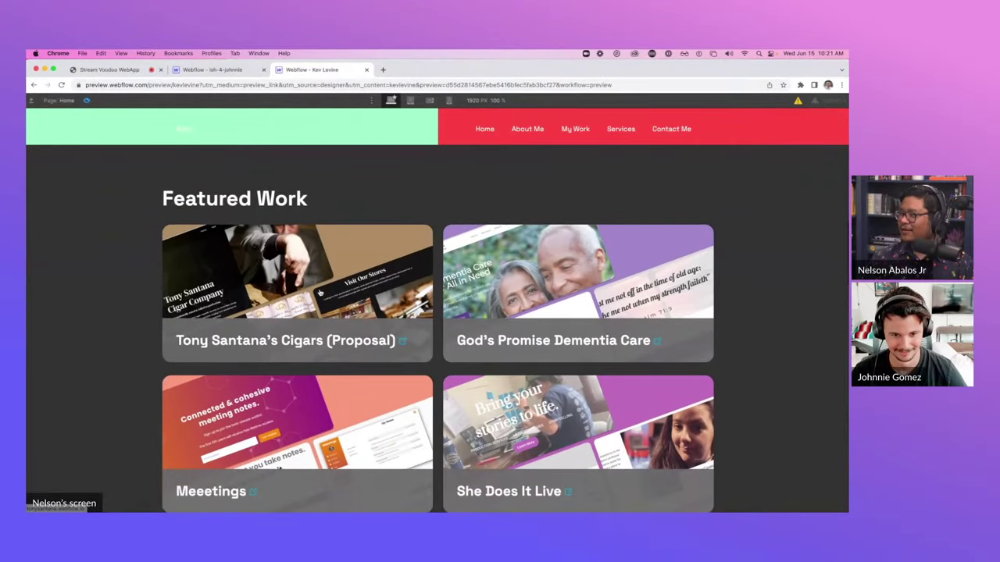
scroll(321, 292, "down", 1)
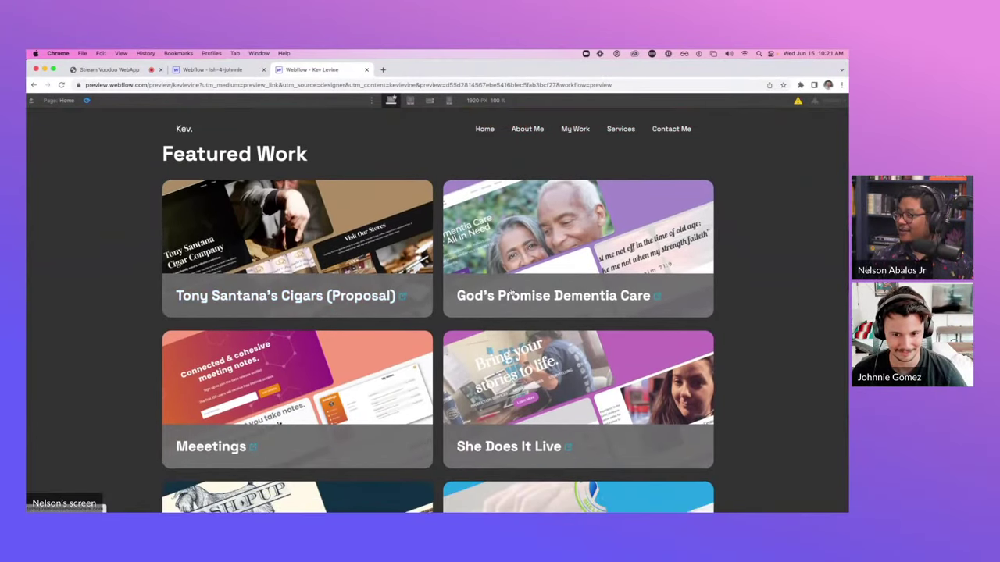
scroll(217, 453, "down", 1)
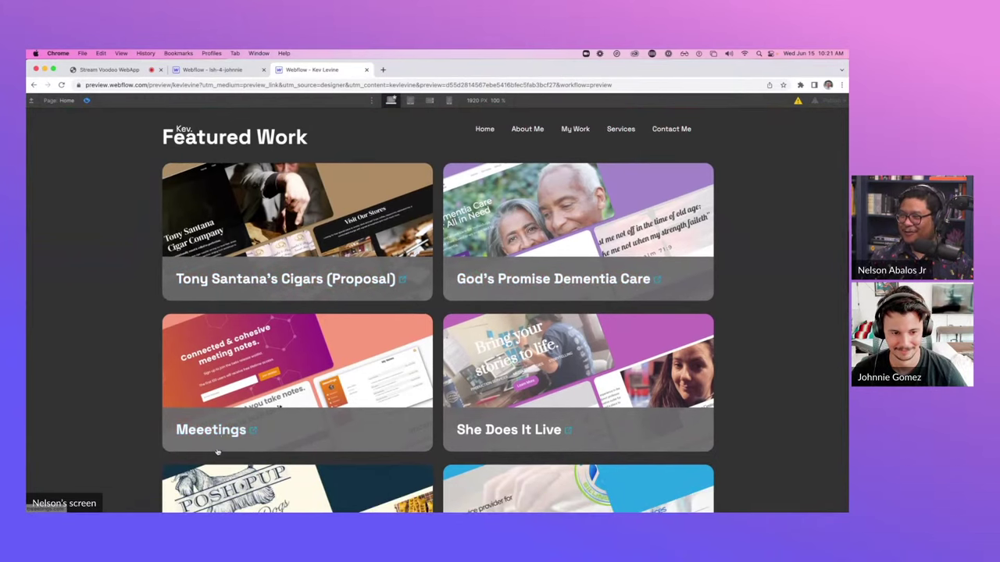
scroll(503, 434, "down", 8)
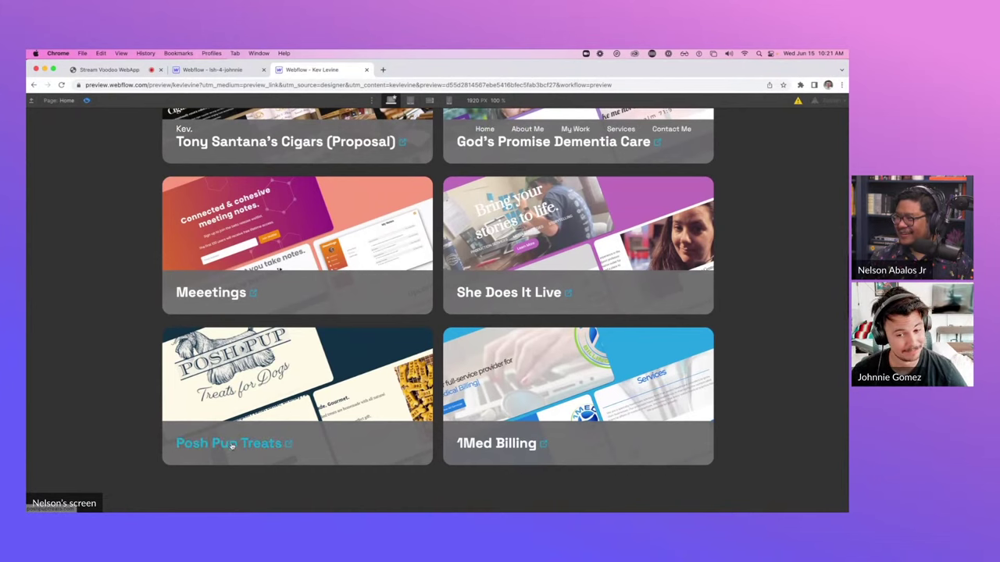
scroll(235, 445, "down", 2)
scroll(516, 404, "down", 6)
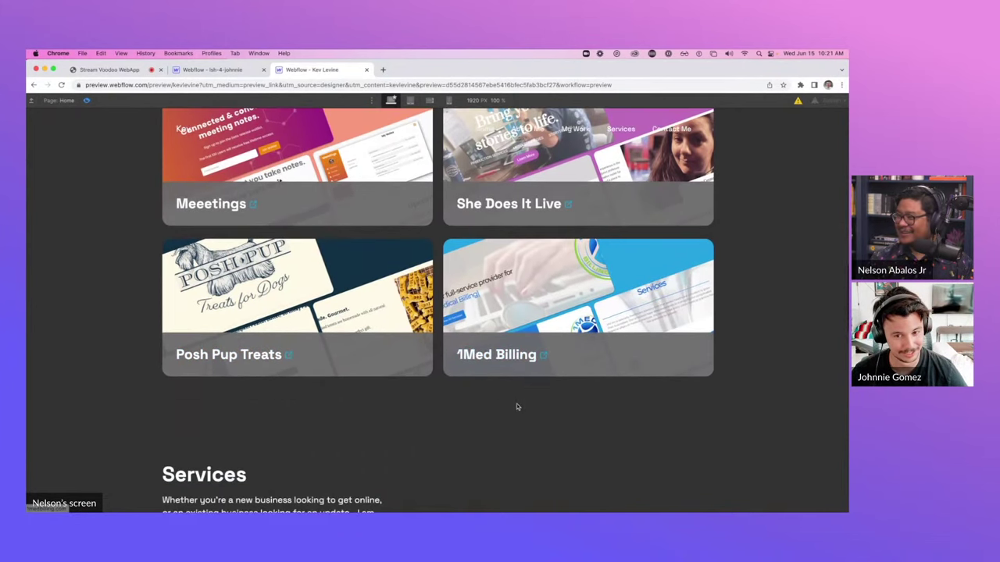
Examine the Services section with its strategy call button and the Web Design, Web Development and S.E.O. columns
scroll(516, 404, "down", 20)
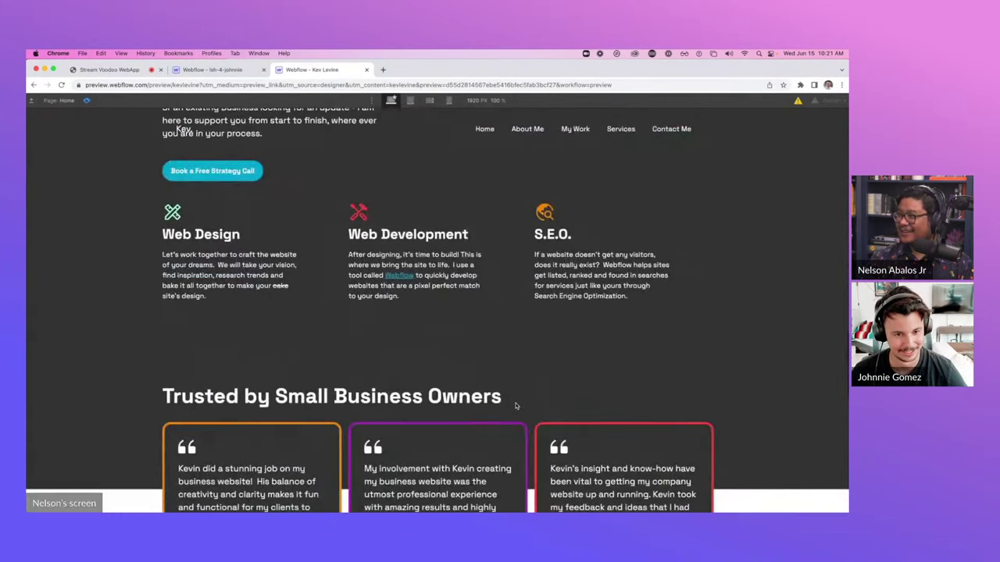
scroll(516, 406, "up", 15)
scroll(516, 406, "down", 5)
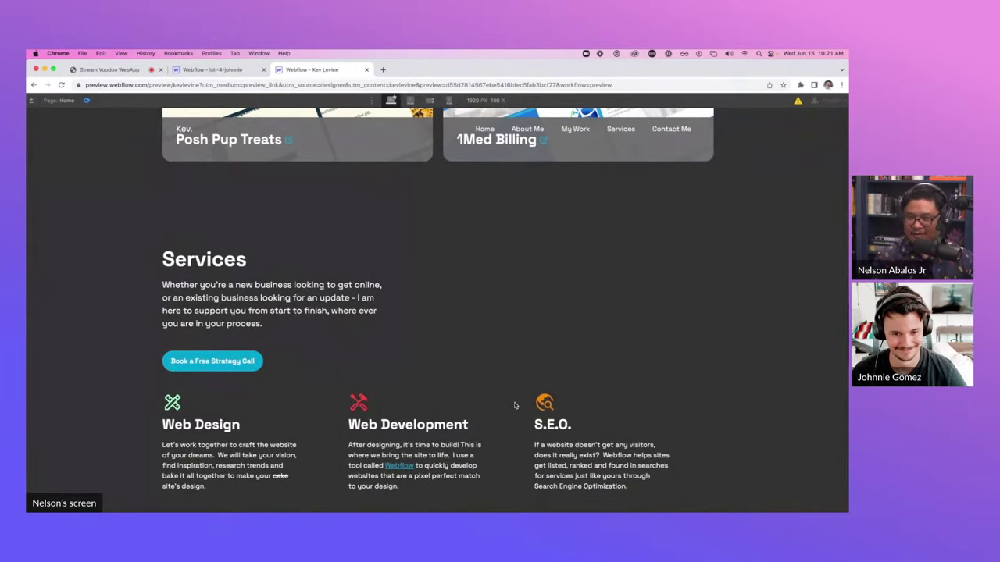
scroll(515, 406, "down", 4)
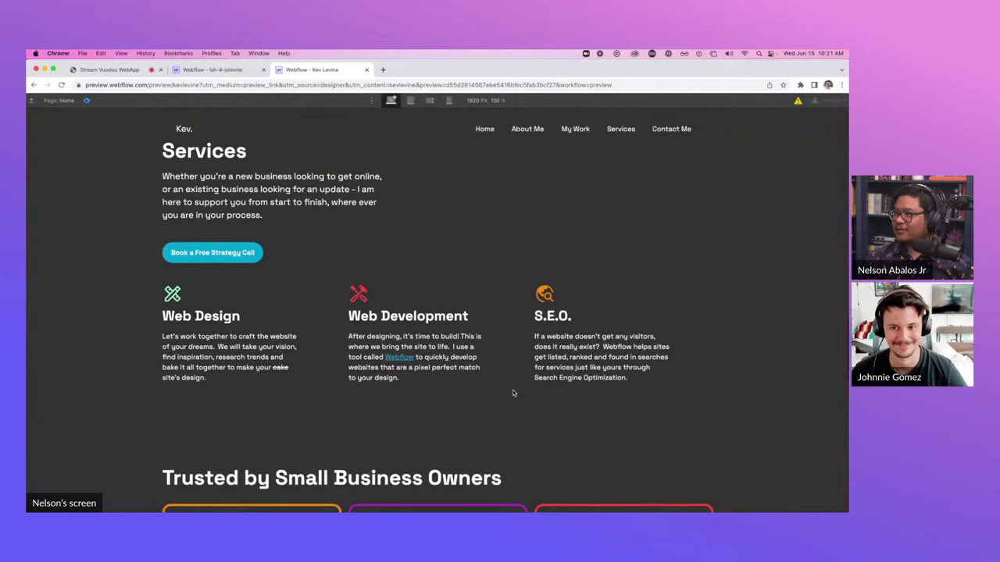
scroll(513, 394, "up", 1)
scroll(513, 392, "down", 3)
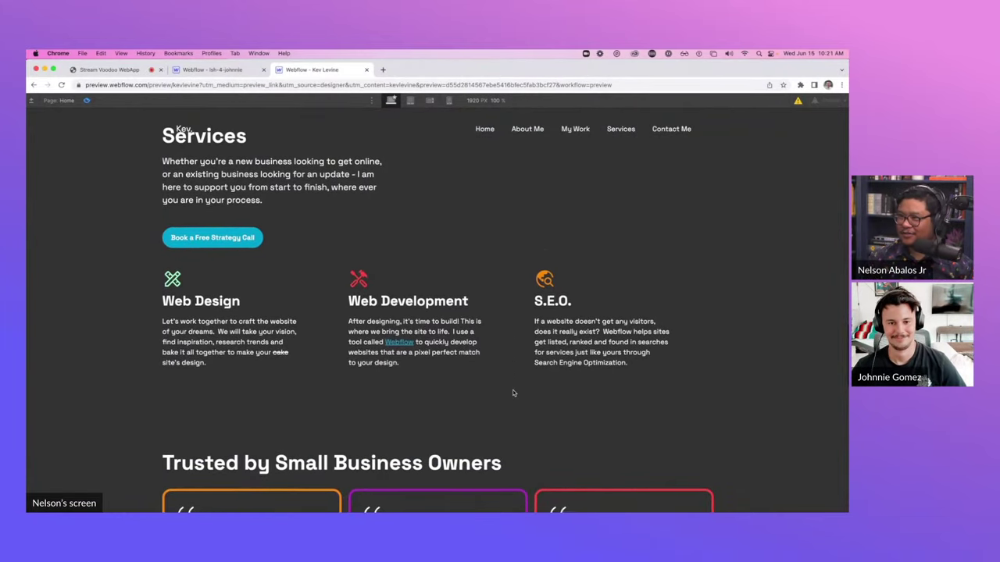
View the client testimonial cards in the Trusted by Small Business Owners section
scroll(513, 393, "down", 3)
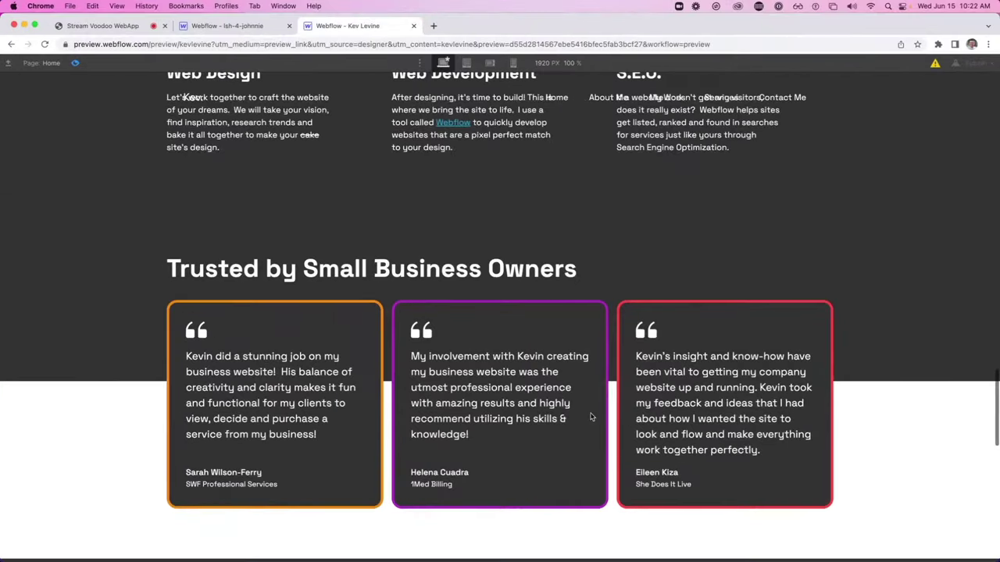
scroll(591, 417, "down", 7)
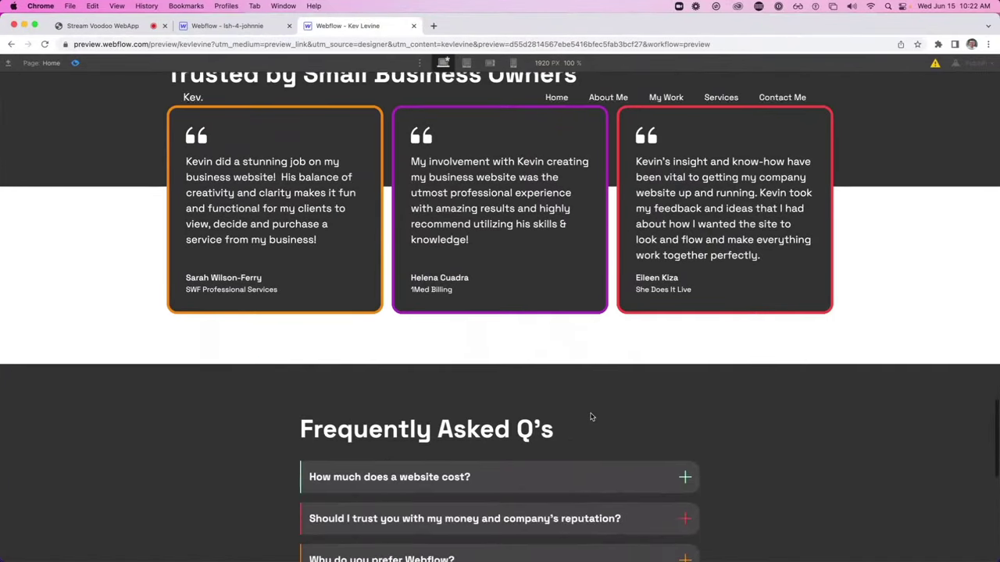
scroll(591, 417, "down", 2)
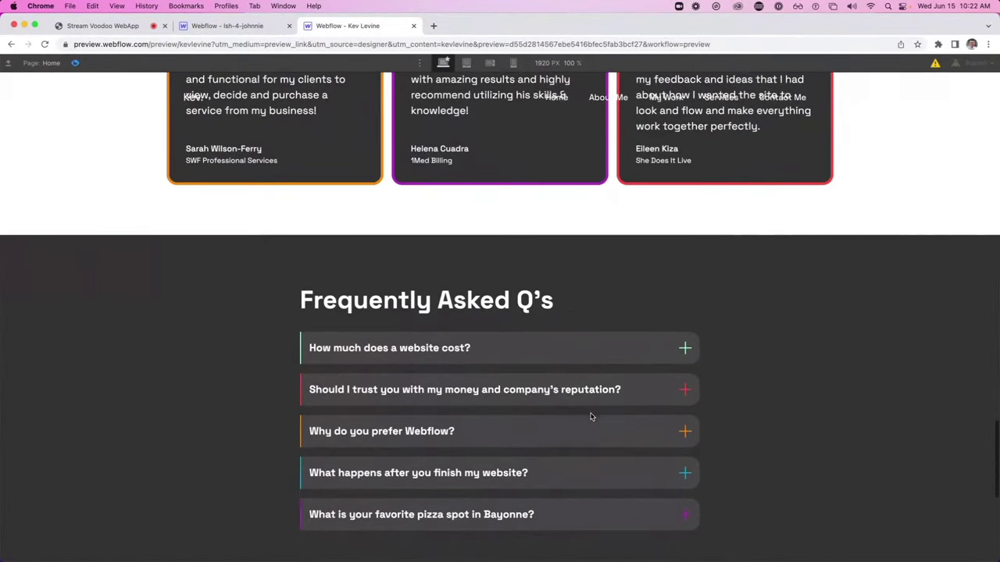
Test the Frequently Asked Q's accordion by expanding its questions in turn, from website cost to the favorite pizza spot
scroll(591, 418, "down", 3)
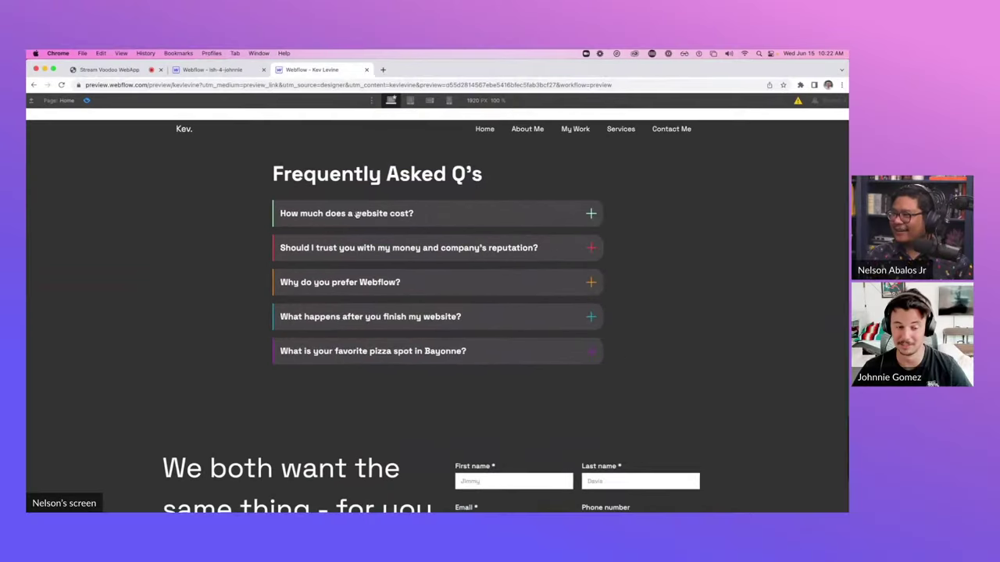
left_click(87, 101)
left_click(361, 211)
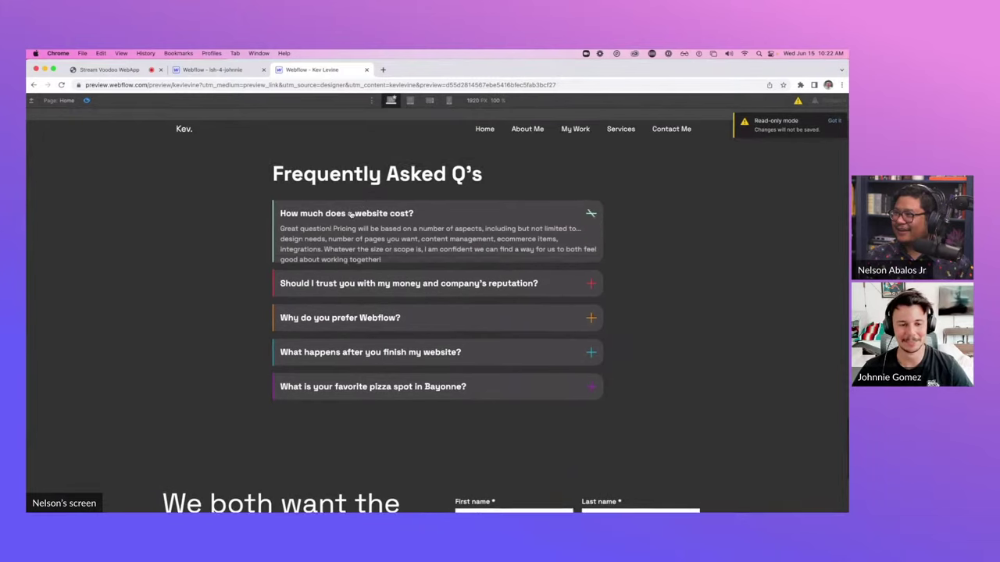
left_click(342, 293)
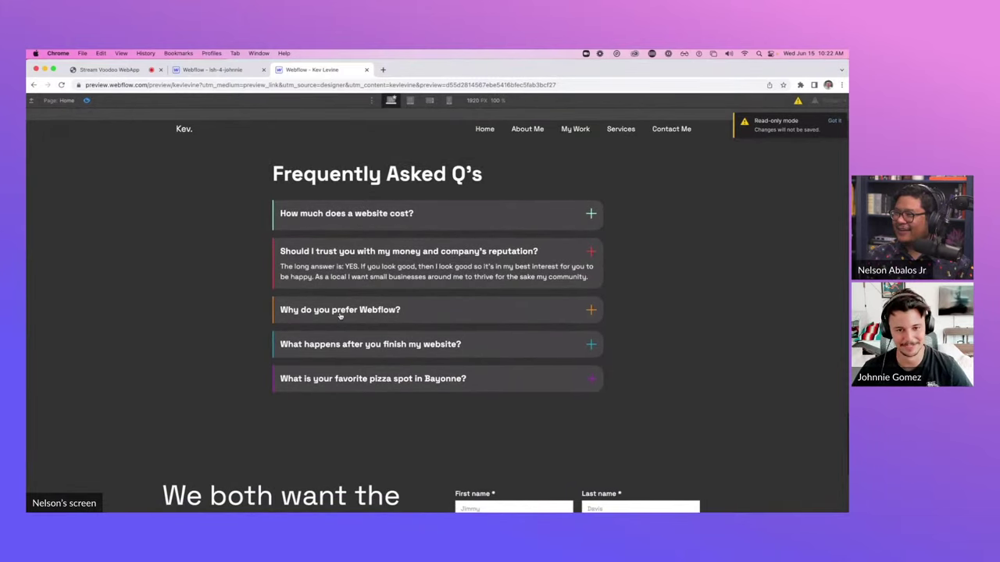
left_click(340, 313)
left_click(324, 380)
left_click(377, 406)
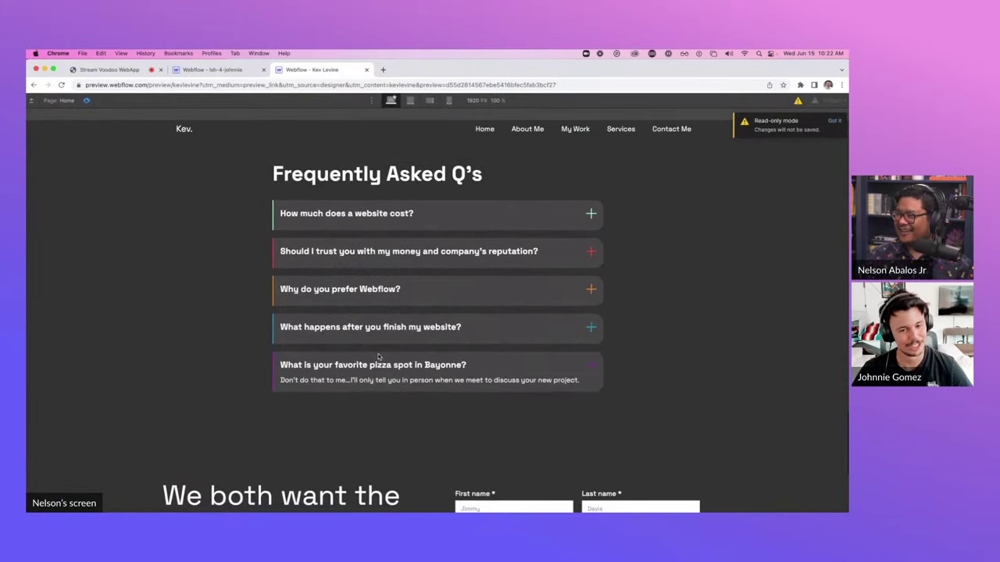
View the contact form and the footer at the end of the home page
scroll(378, 357, "down", 5)
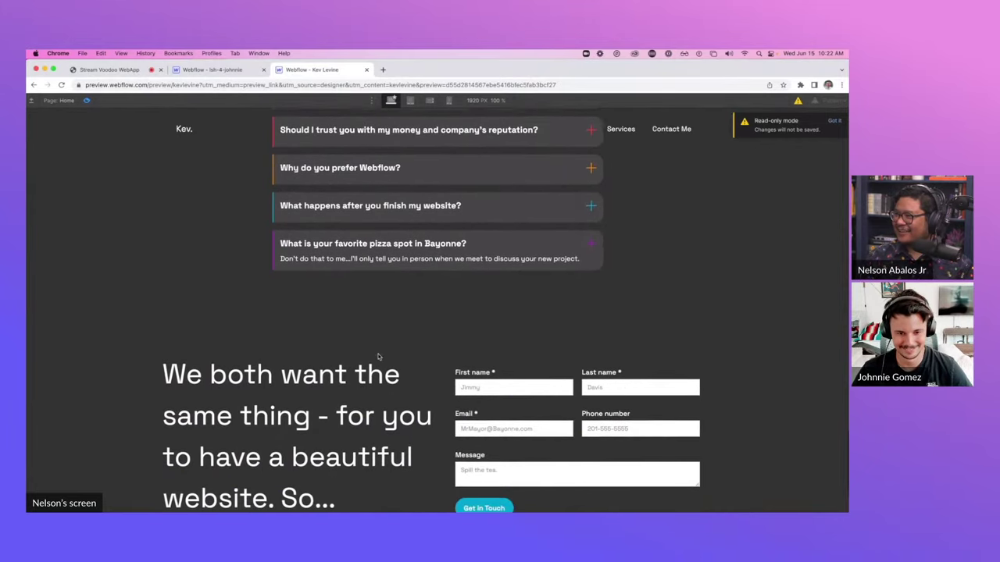
scroll(378, 355, "down", 2)
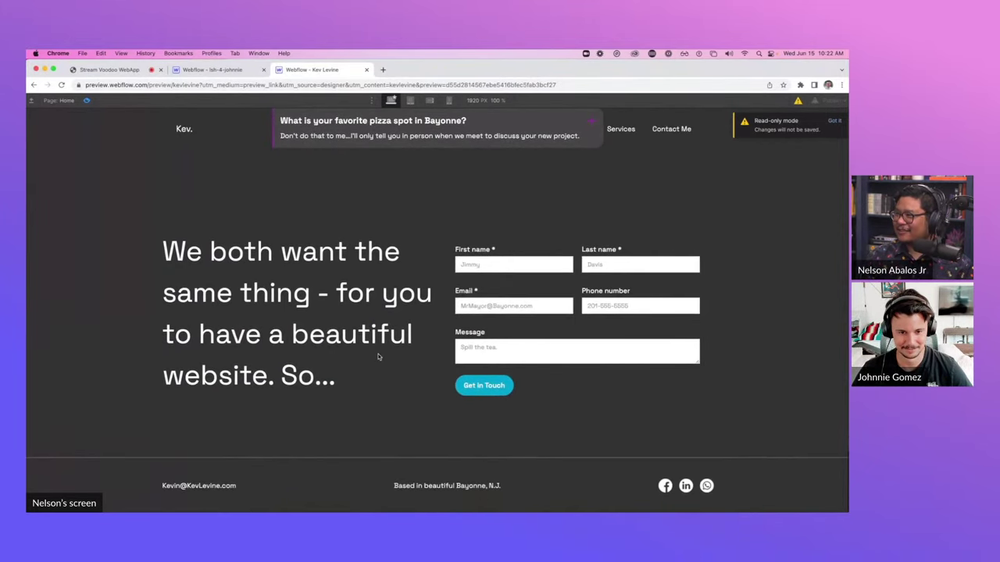
Return to the home page's hero section and examine its animated pattern shapes moving around the headline and portrait
scroll(378, 355, "up", 7)
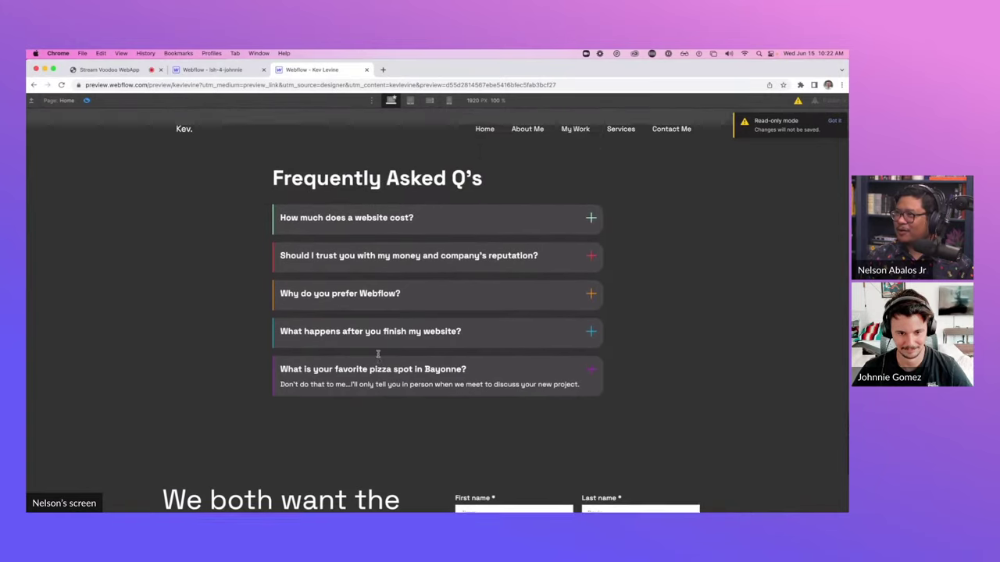
scroll(378, 354, "up", 20)
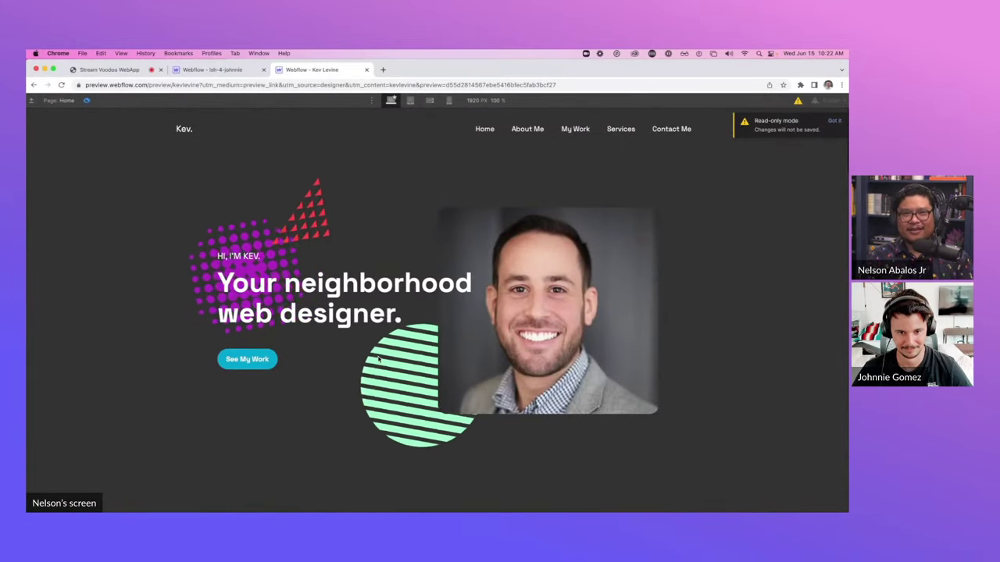
scroll(378, 359, "down", 2)
scroll(378, 359, "up", 2)
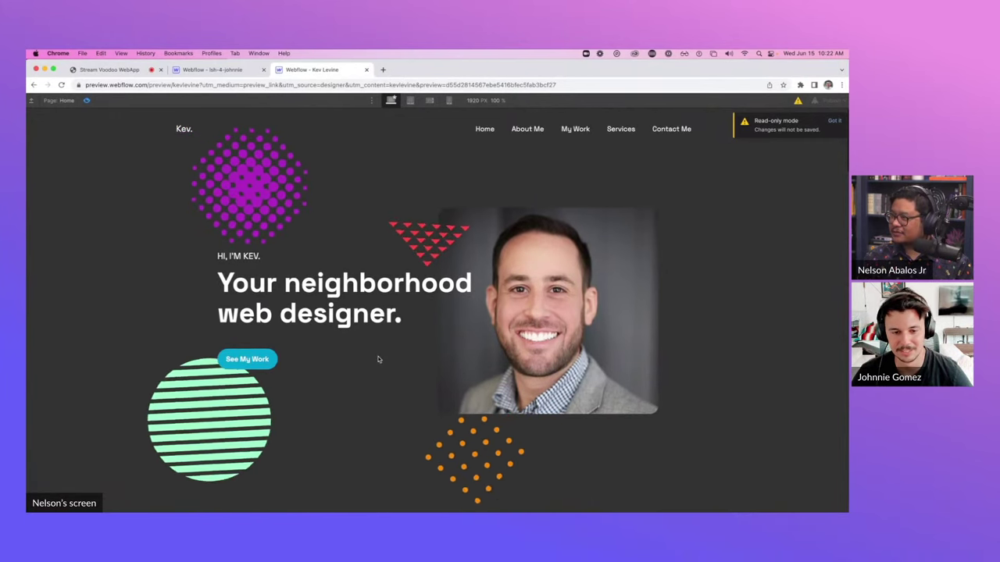
scroll(378, 359, "down", 1)
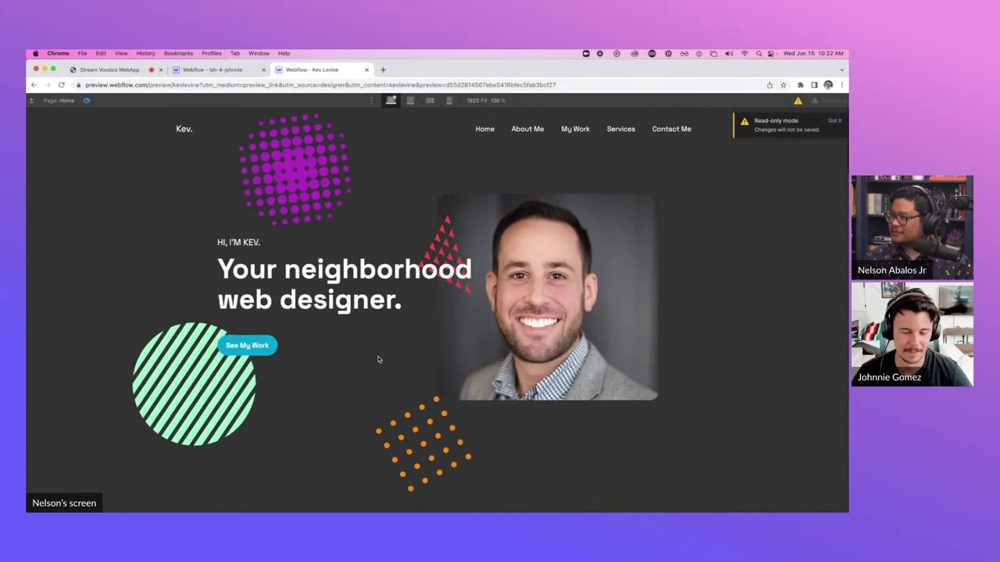
scroll(378, 359, "up", 1)
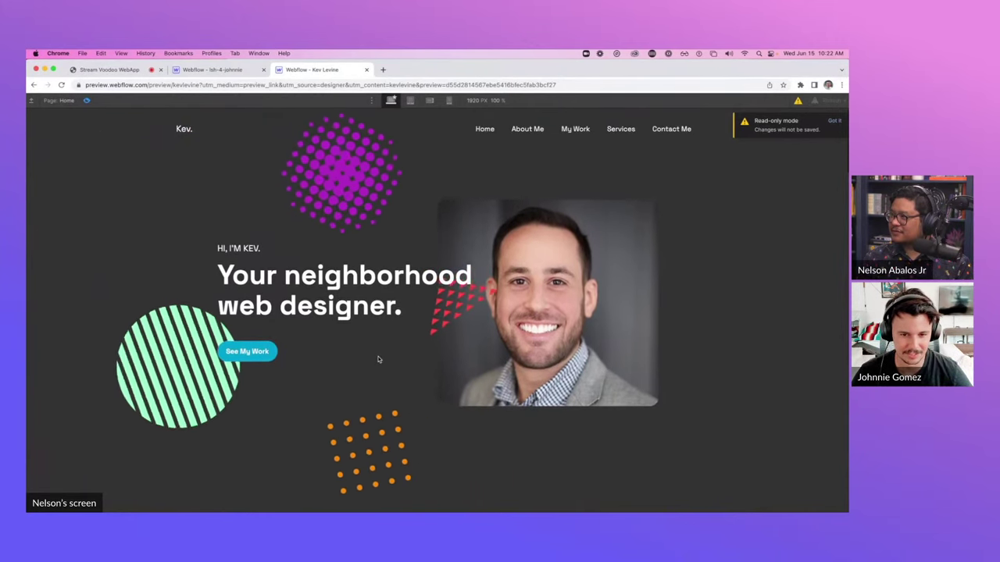
scroll(378, 359, "up", 1)
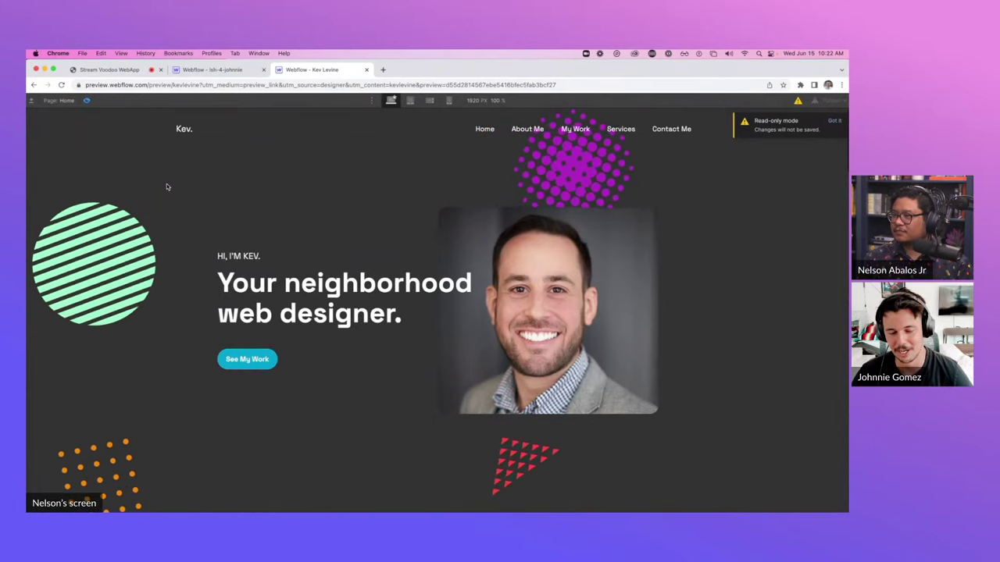
Look through the vision preview options in the canvas settings, leaving the preview set to None
left_click(487, 100)
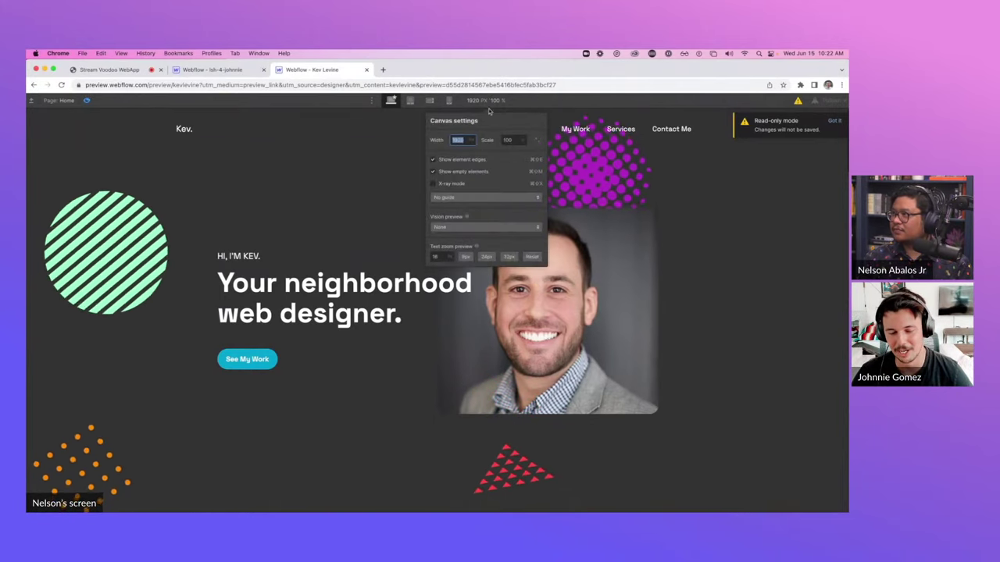
left_click(457, 226)
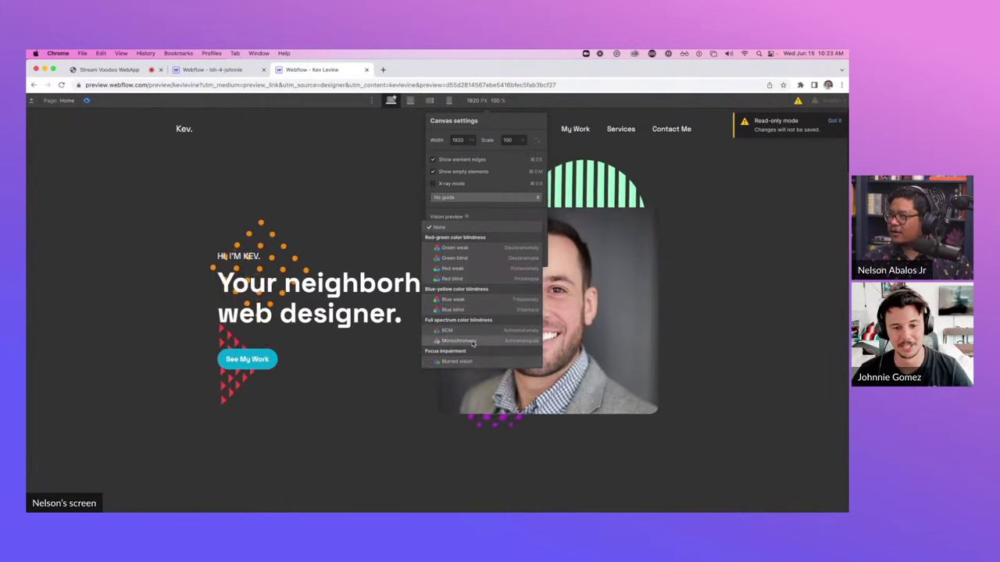
left_click(439, 227)
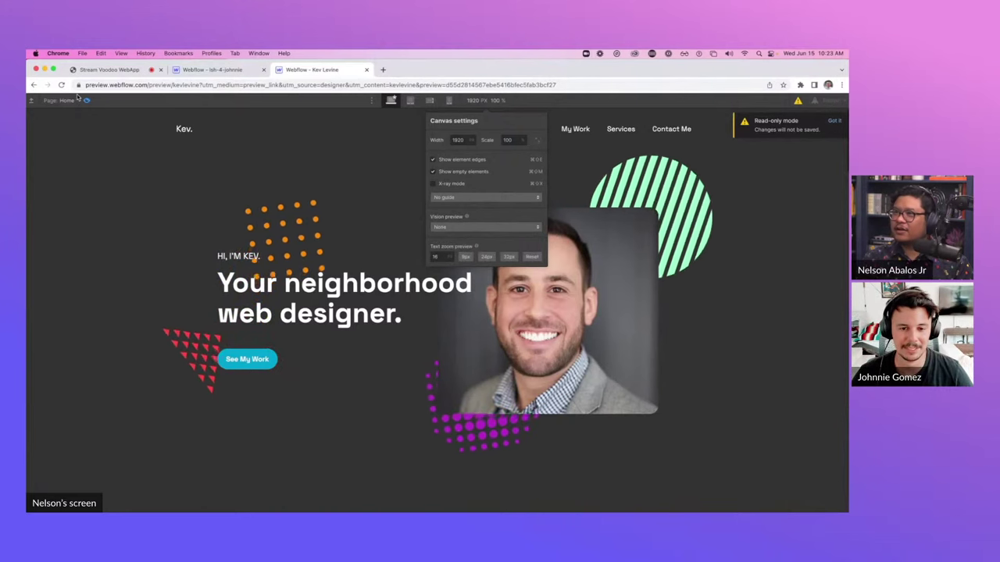
left_click(156, 134)
Leave preview mode, select the hero's See My Work button and inspect its background color
left_click(87, 101)
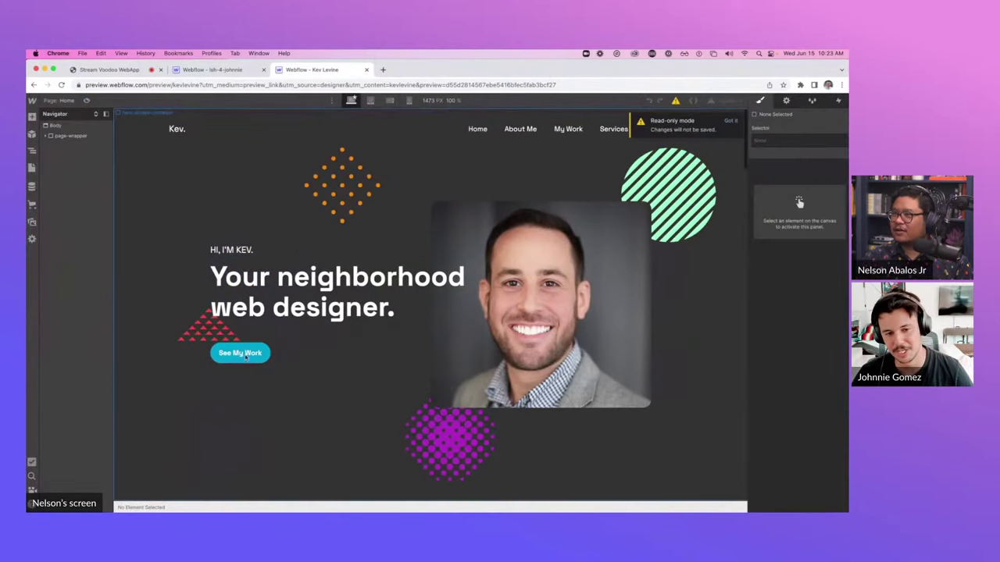
left_click(257, 353)
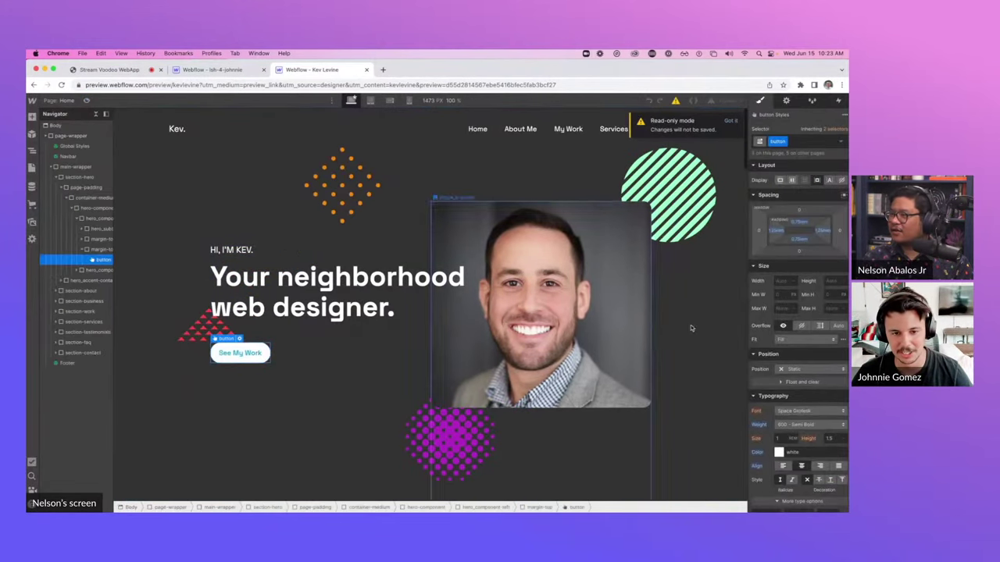
scroll(791, 406, "down", 3)
left_click(780, 423)
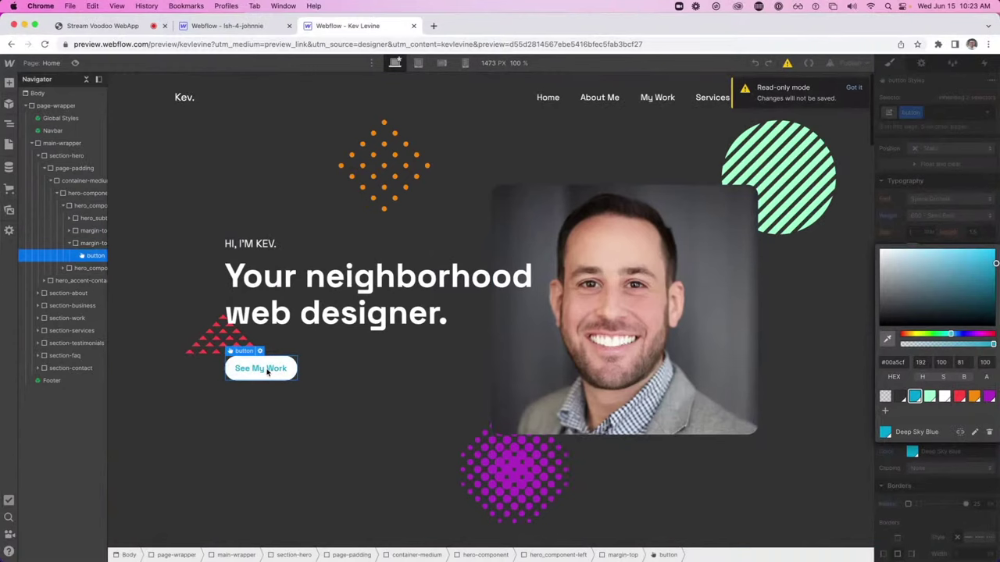
Check the contrast ratio of the See My Work button's text and set the text color to black (#000000)
left_click(967, 219)
left_click(912, 248)
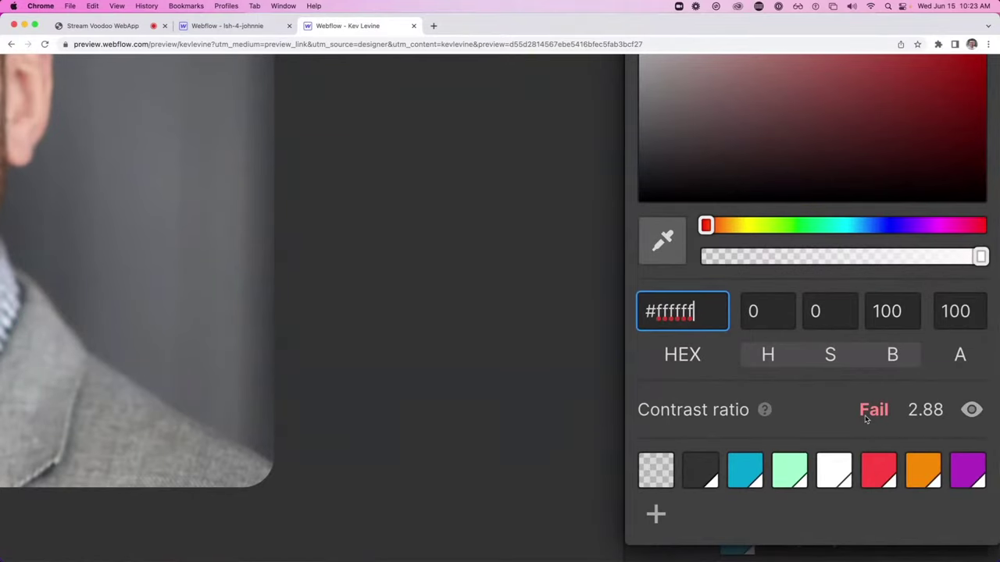
scroll(865, 419, "up", 1)
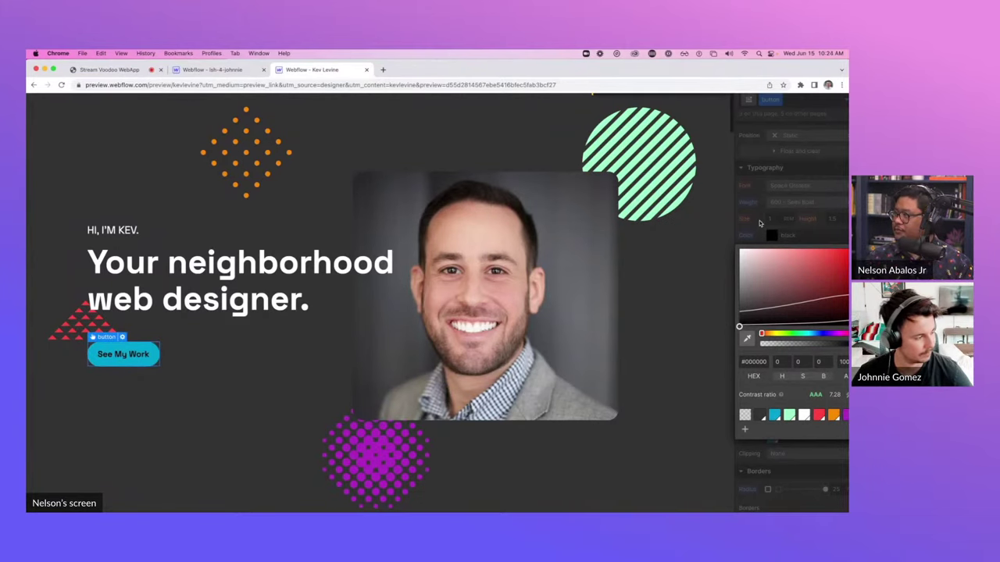
left_click(759, 224)
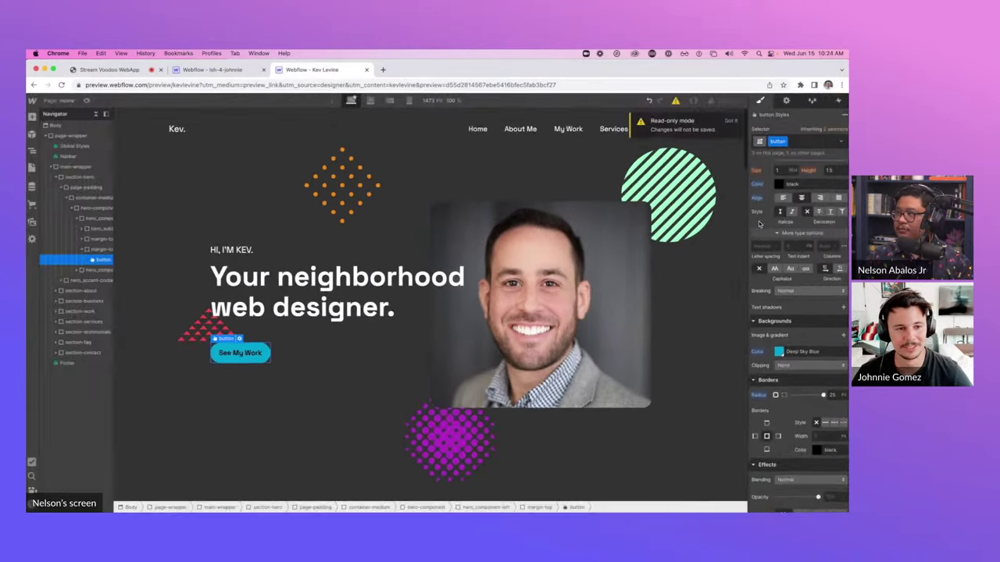
Return to preview mode, dismiss the read-only notice and review the hero section with its recolored button text
left_click(86, 102)
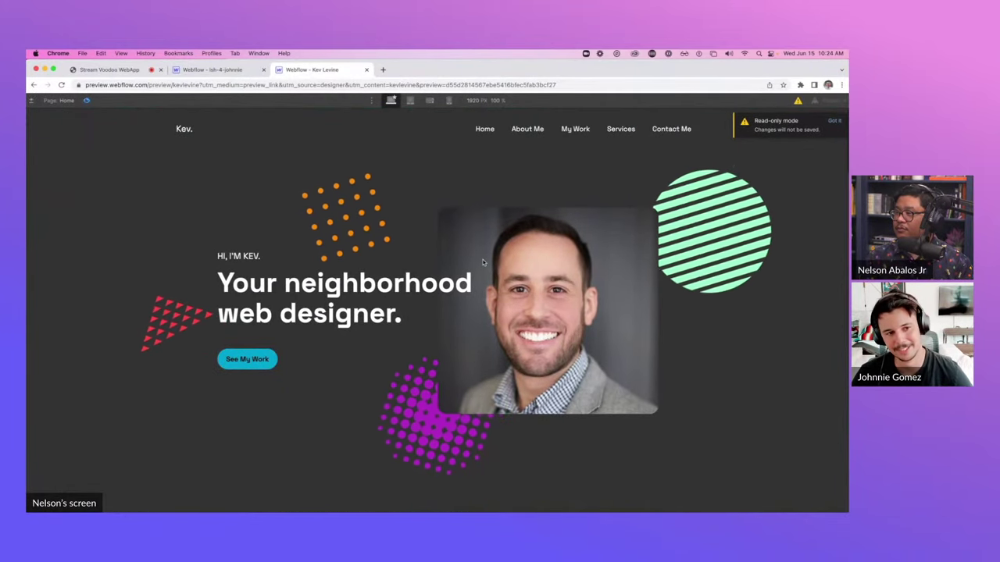
left_click(834, 122)
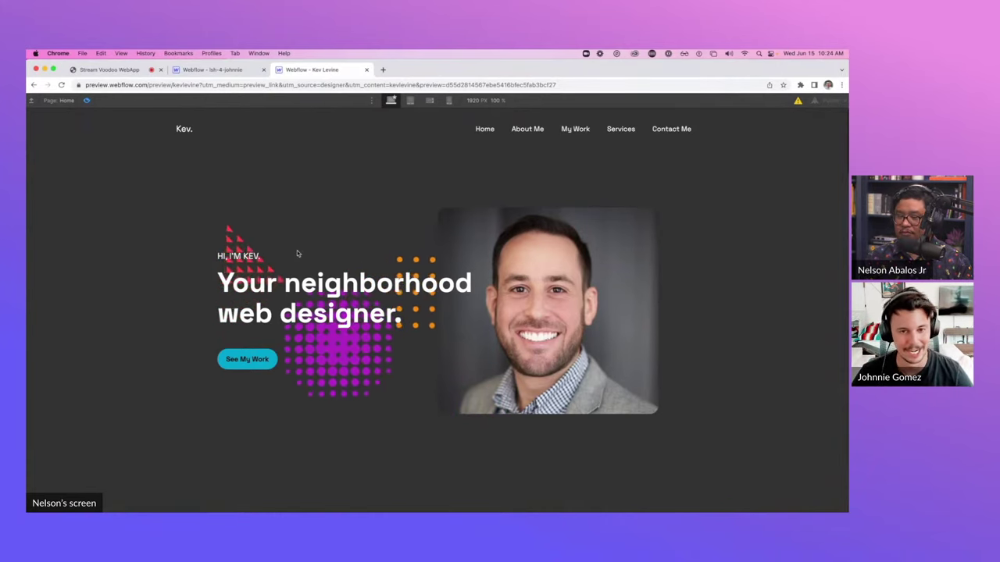
scroll(297, 249, "down", 2)
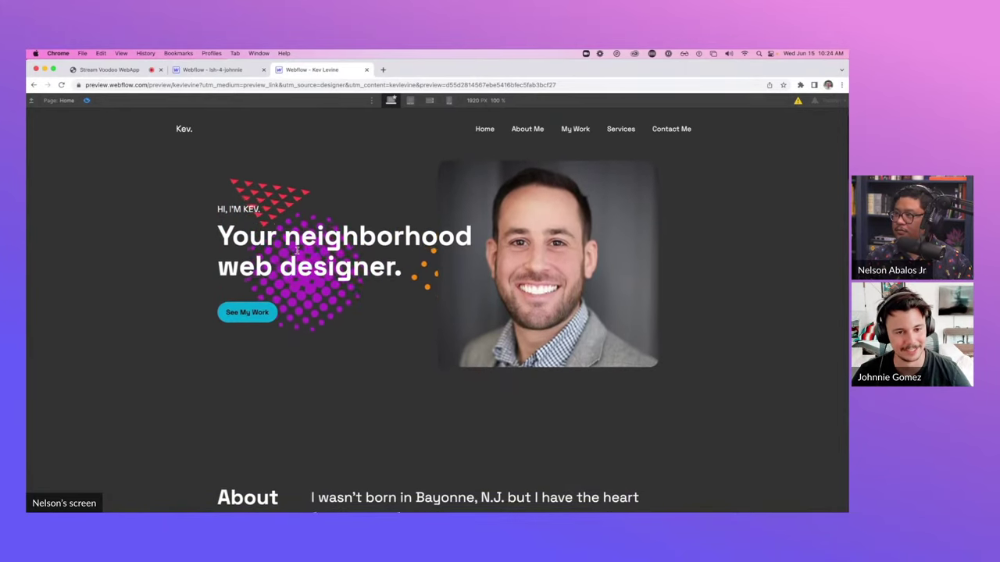
scroll(297, 250, "down", 1)
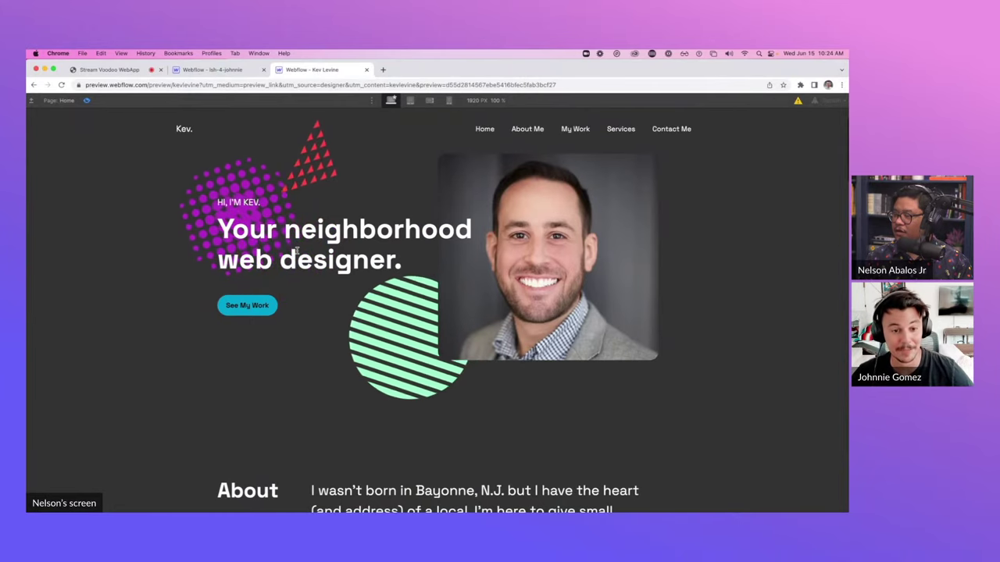
scroll(297, 250, "up", 1)
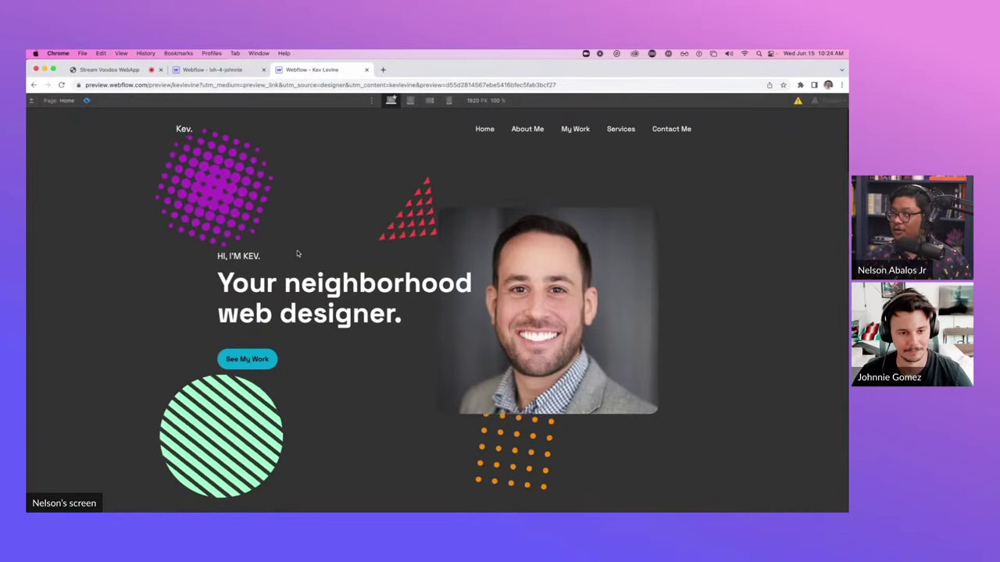
Review the About section and the green and red bands on Bayonne businesses and standing out from competition
scroll(296, 252, "down", 2)
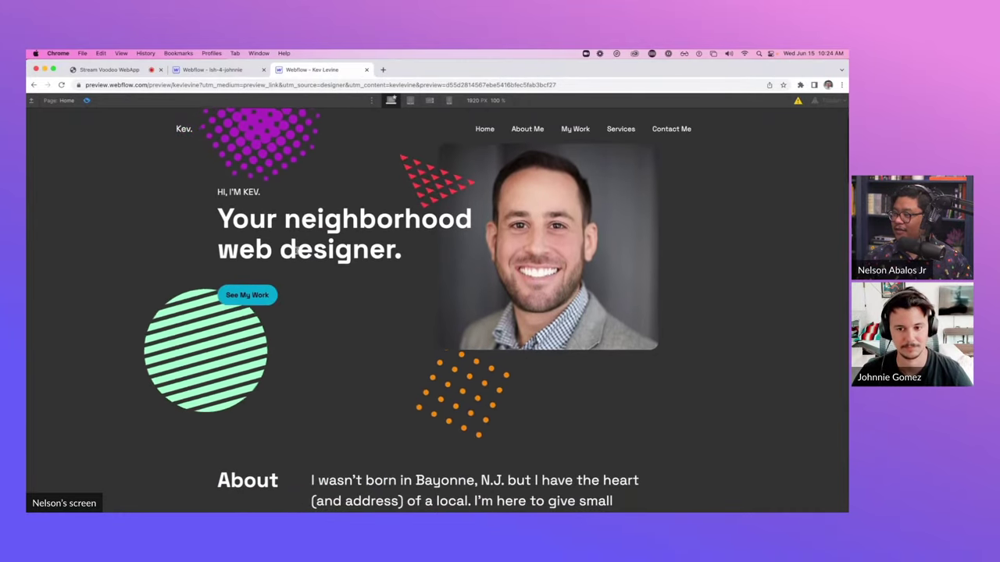
scroll(297, 253, "down", 3)
scroll(297, 253, "down", 2)
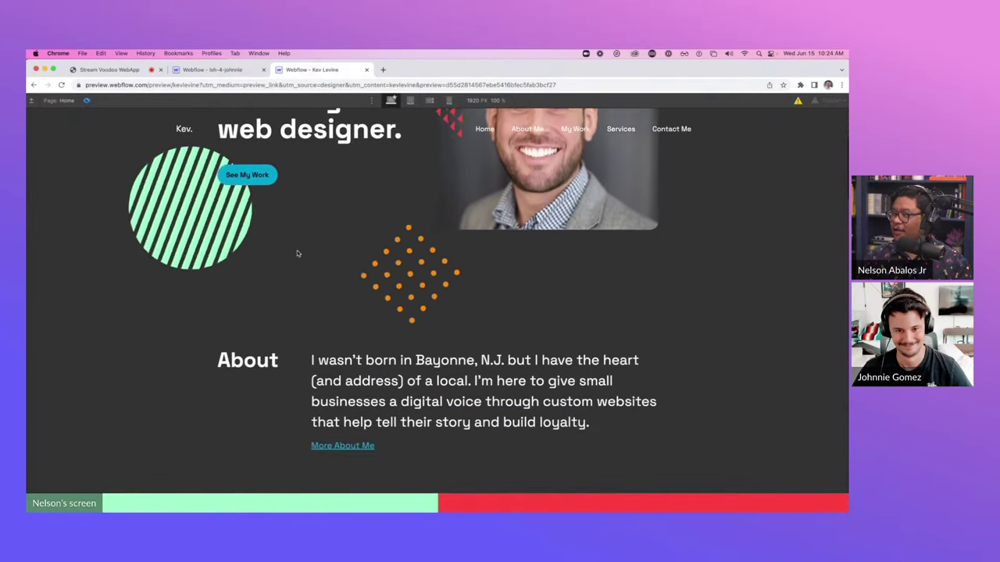
scroll(297, 253, "down", 5)
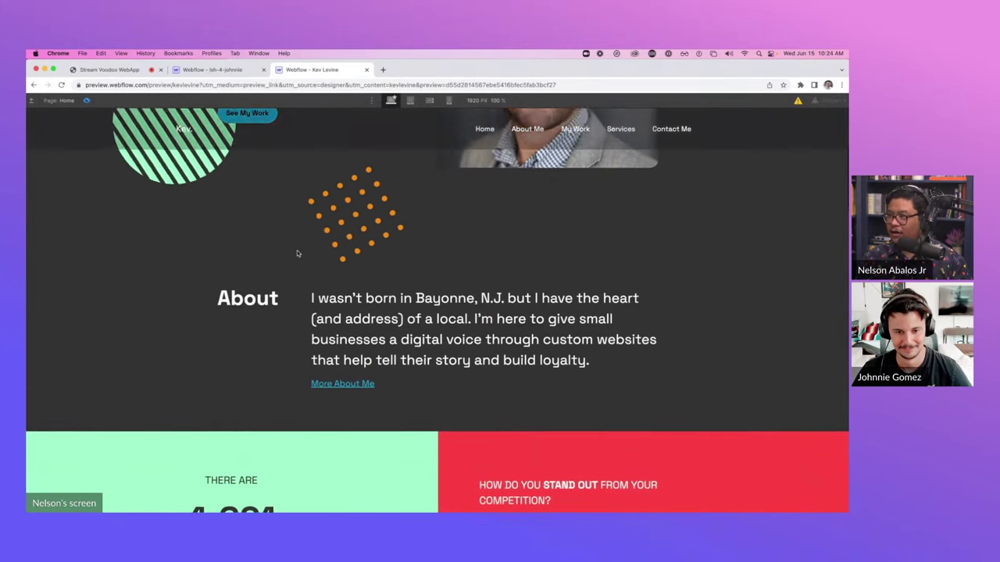
scroll(297, 253, "down", 1)
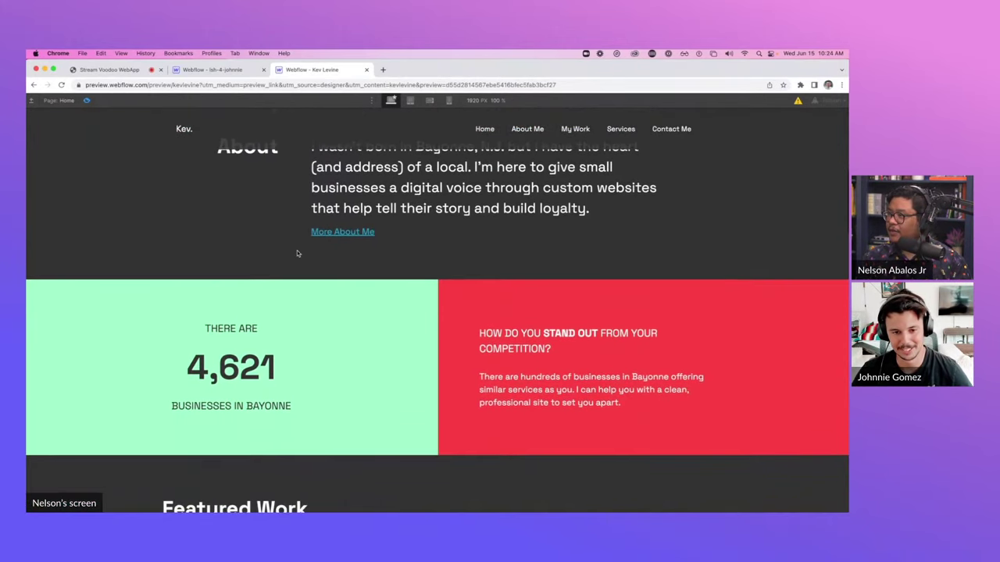
scroll(296, 253, "down", 2)
scroll(297, 253, "down", 3)
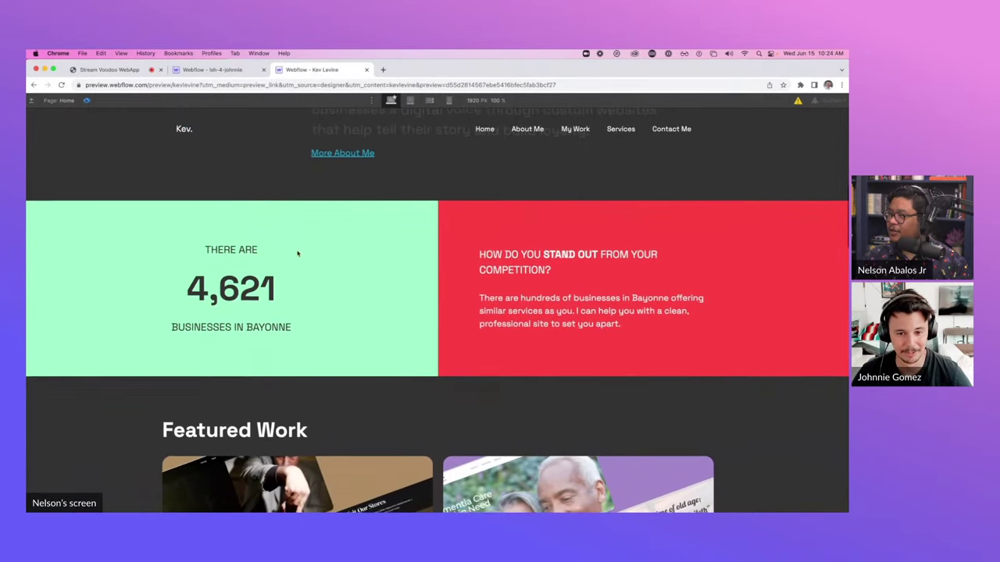
Examine the Featured Work project cards and their title overlays, from the cigar company proposal to Posh Pup Treats
scroll(297, 253, "down", 1)
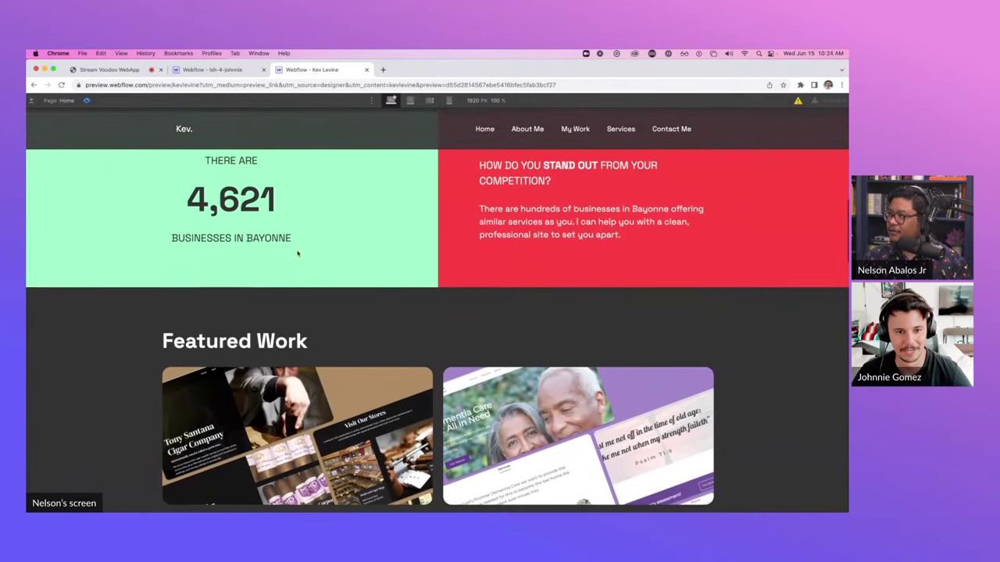
scroll(297, 253, "down", 2)
scroll(297, 254, "down", 2)
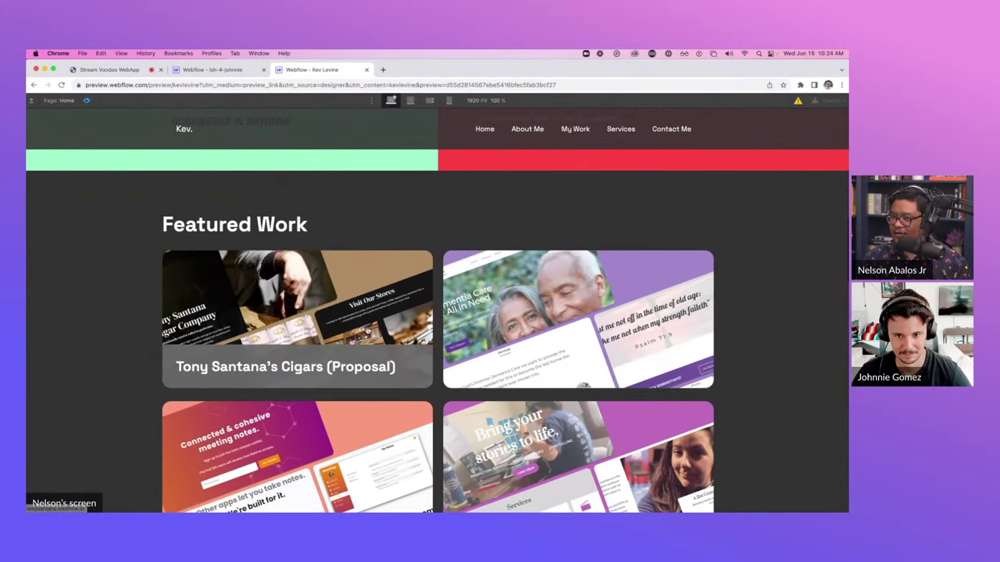
scroll(330, 235, "down", 3)
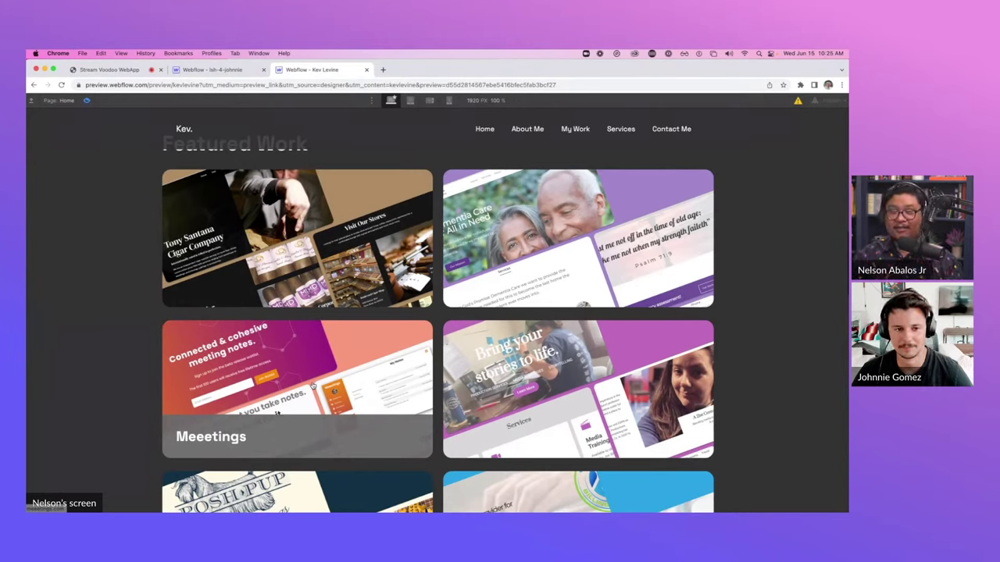
scroll(311, 386, "down", 3)
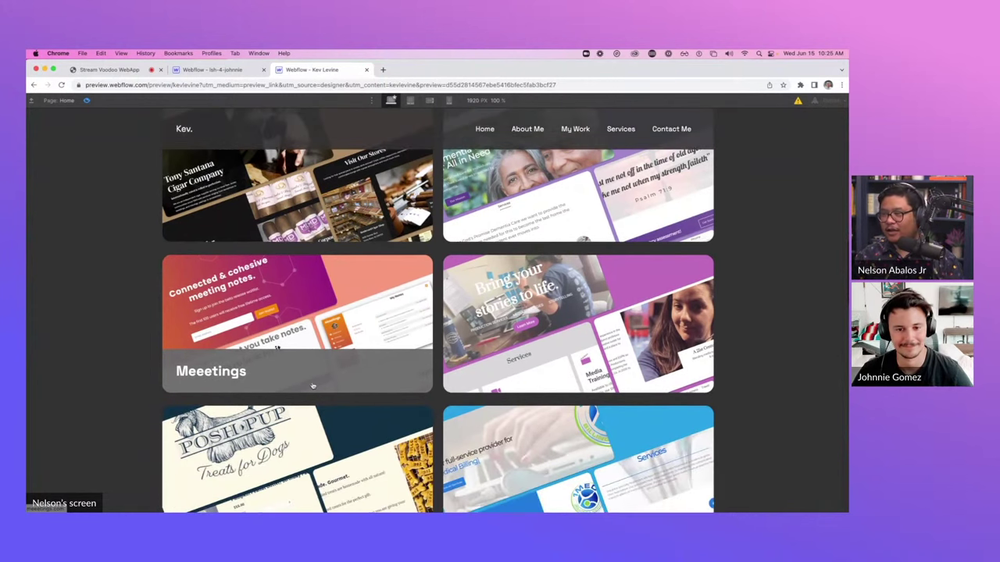
scroll(311, 386, "down", 2)
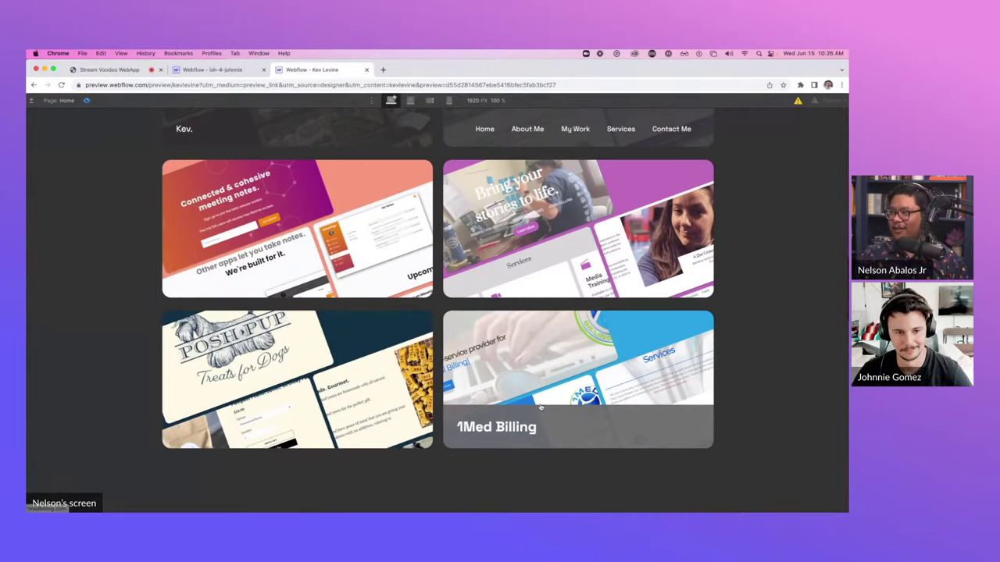
scroll(540, 407, "down", 1)
scroll(540, 407, "down", 1)
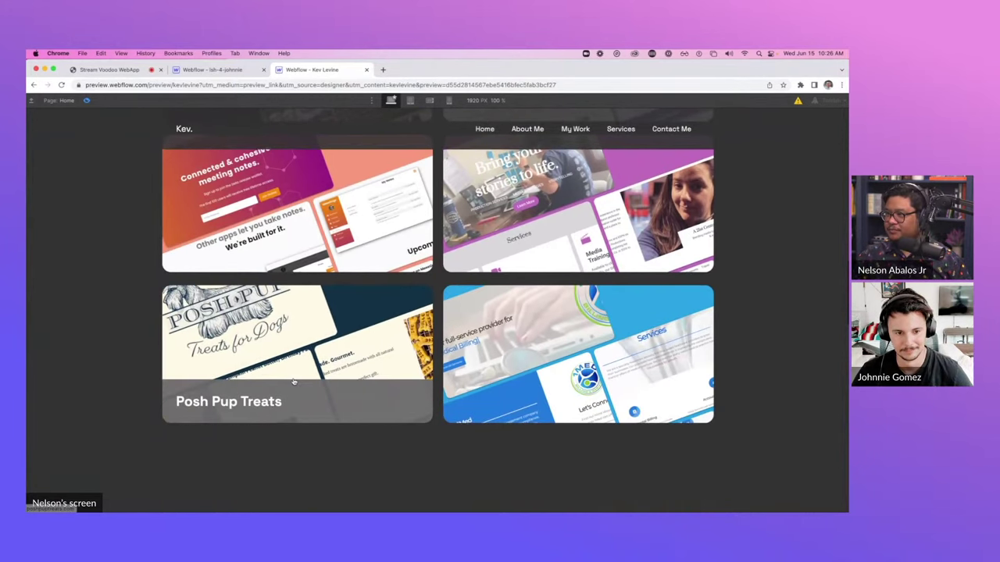
Review the Services section with its strategy call button and the Web Design, Web Development and S.E.O. columns
scroll(799, 380, "down", 10)
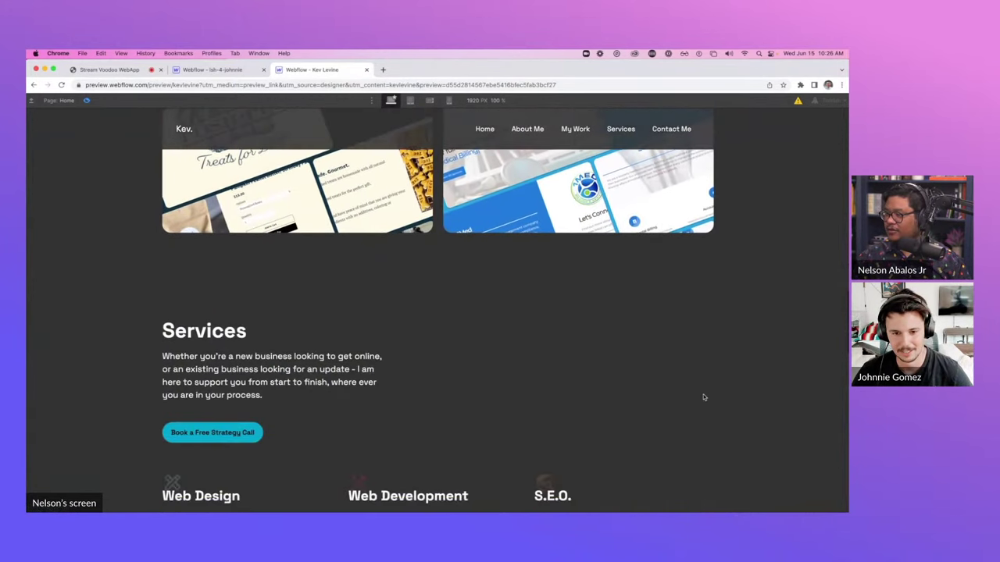
scroll(599, 399, "down", 2)
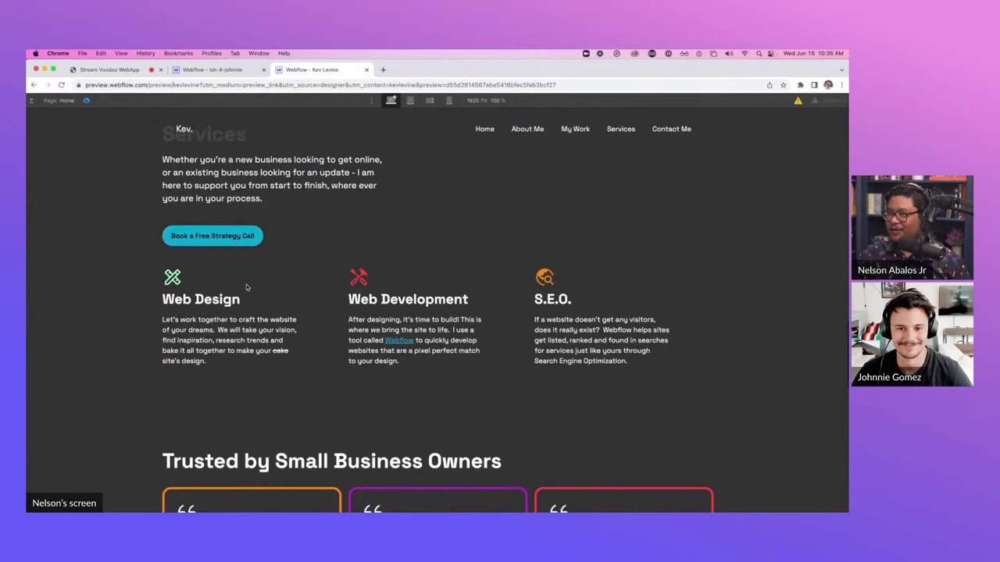
scroll(247, 288, "down", 2)
Examine the Trusted by Small Business Owners testimonial cards and how they overlap the dark and white backgrounds
scroll(247, 288, "down", 6)
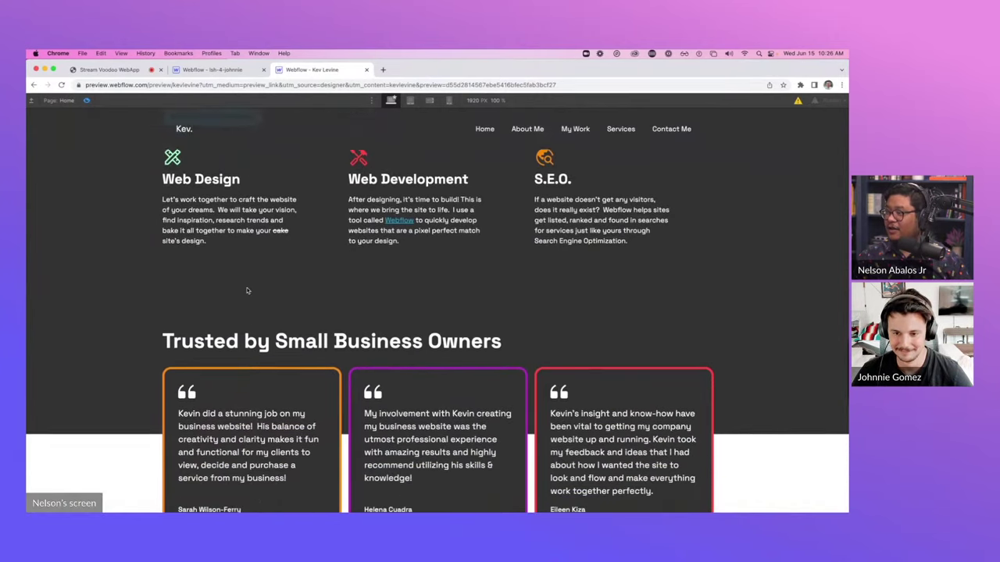
scroll(249, 288, "down", 3)
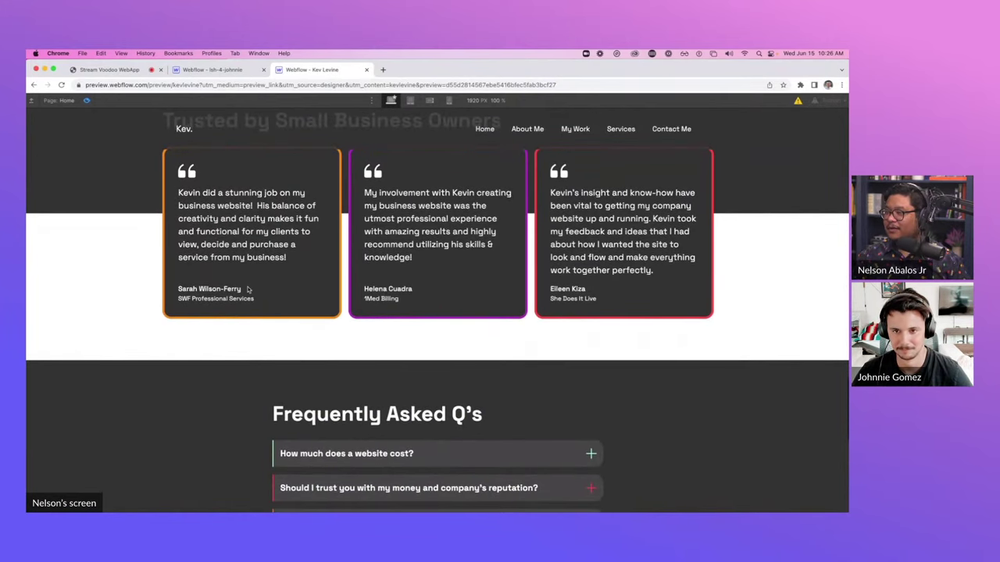
scroll(249, 289, "up", 3)
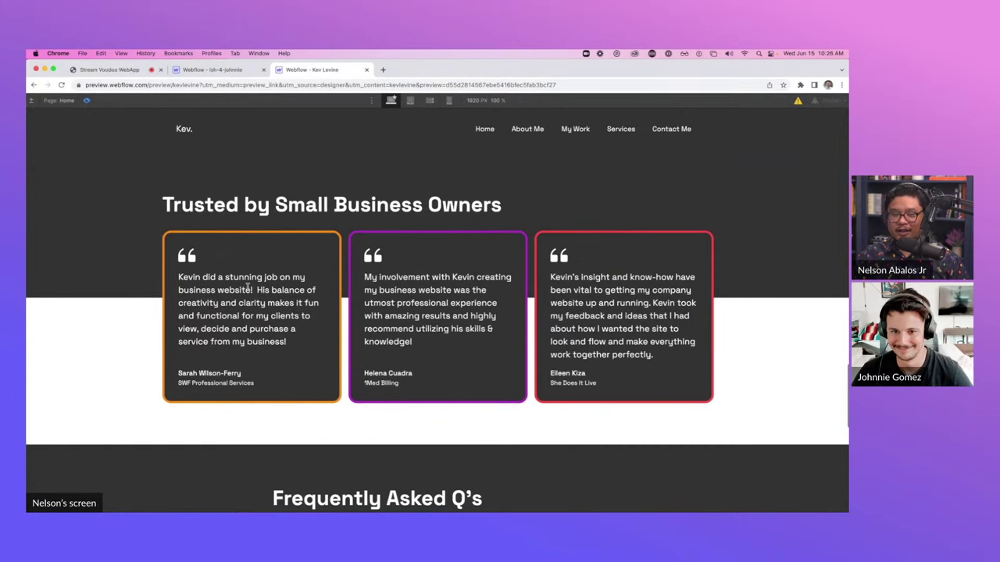
scroll(249, 287, "down", 2)
scroll(248, 287, "down", 6)
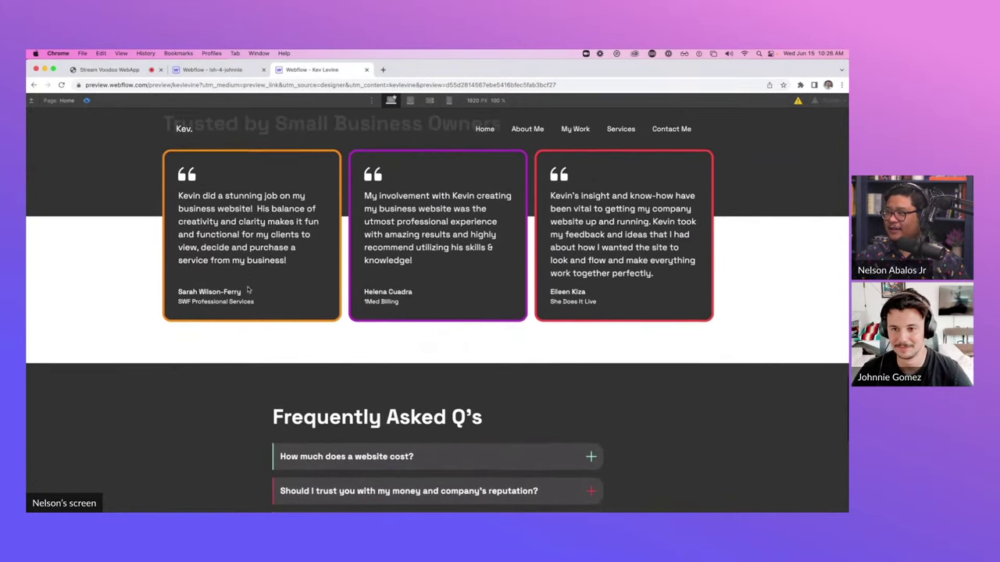
Expand and collapse the FAQ answers on website cost and trust, and expand the one on preferring Webflow
left_click(591, 338)
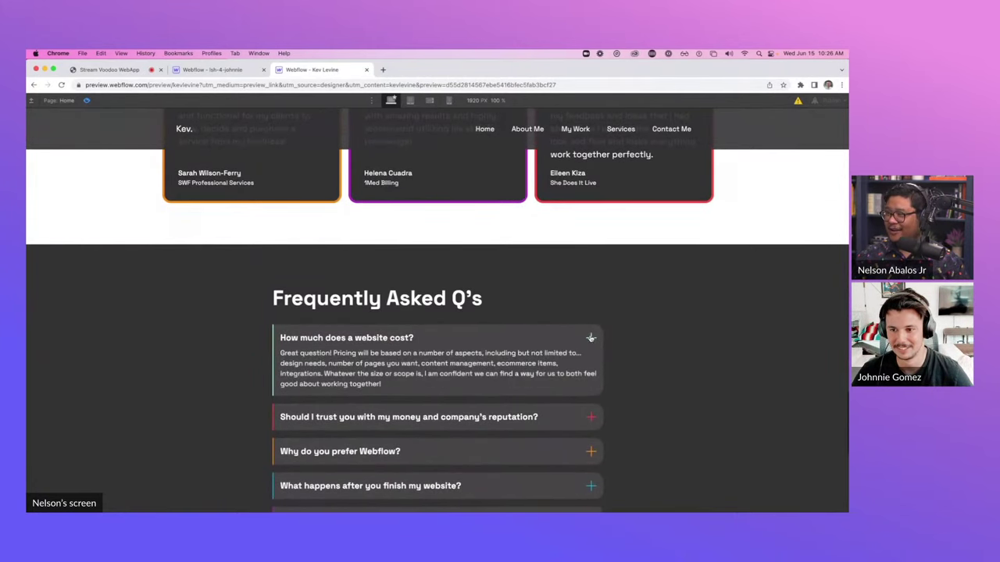
left_click(590, 339)
scroll(591, 331, "down", 3)
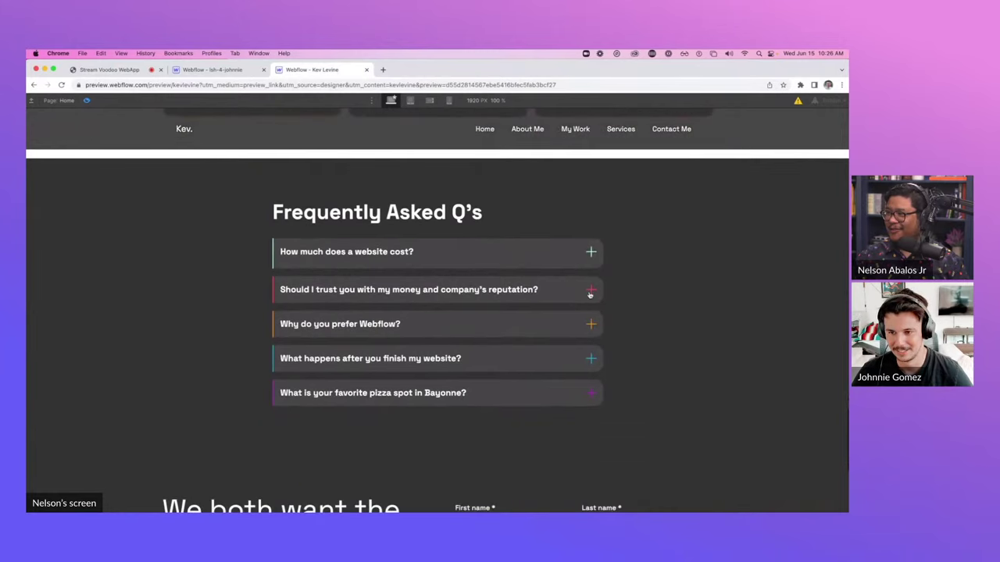
left_click(591, 290)
left_click(590, 290)
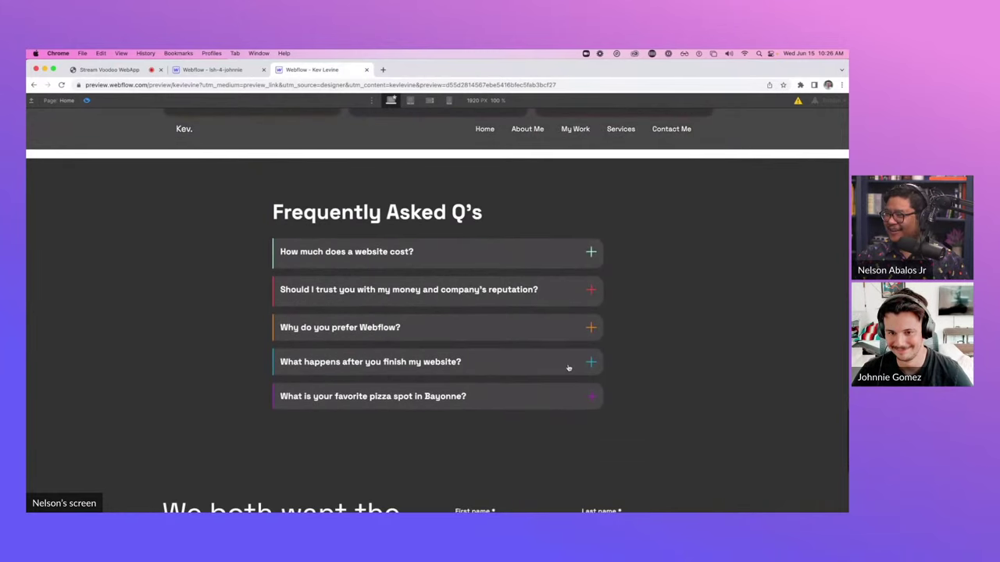
left_click(563, 336)
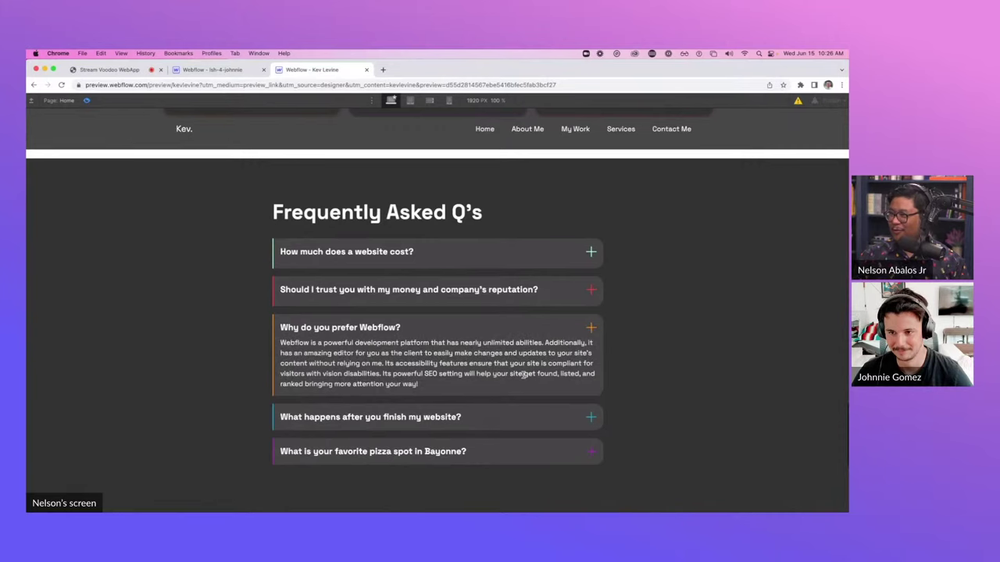
Review the contact form and footer below the FAQ section of the portfolio site
scroll(523, 375, "down", 3)
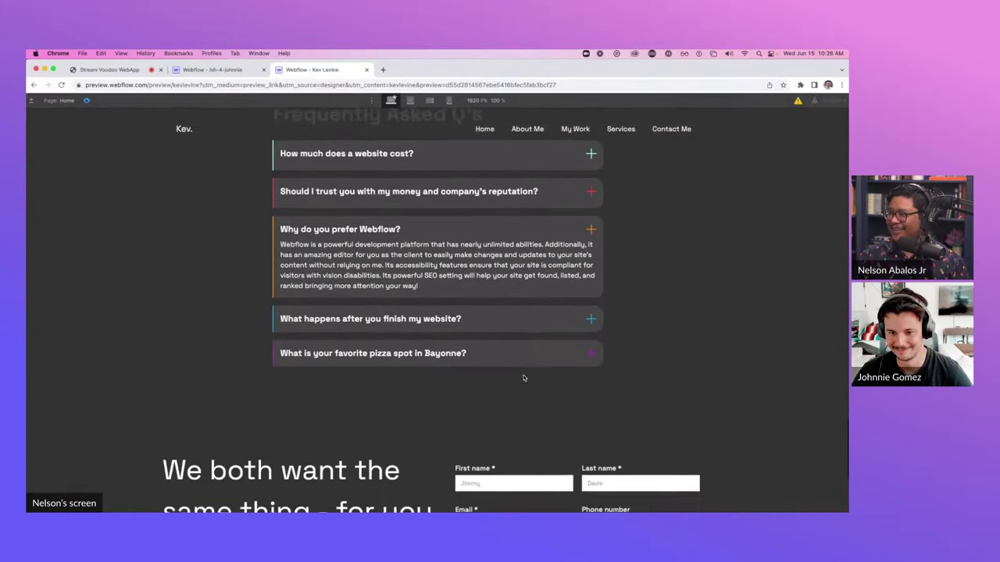
scroll(523, 377, "down", 2)
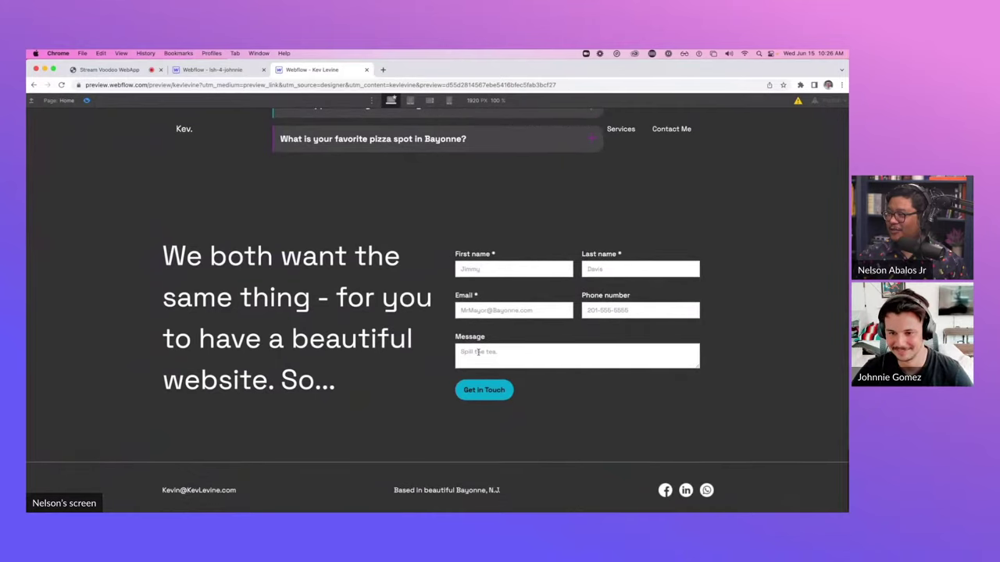
scroll(478, 352, "down", 1)
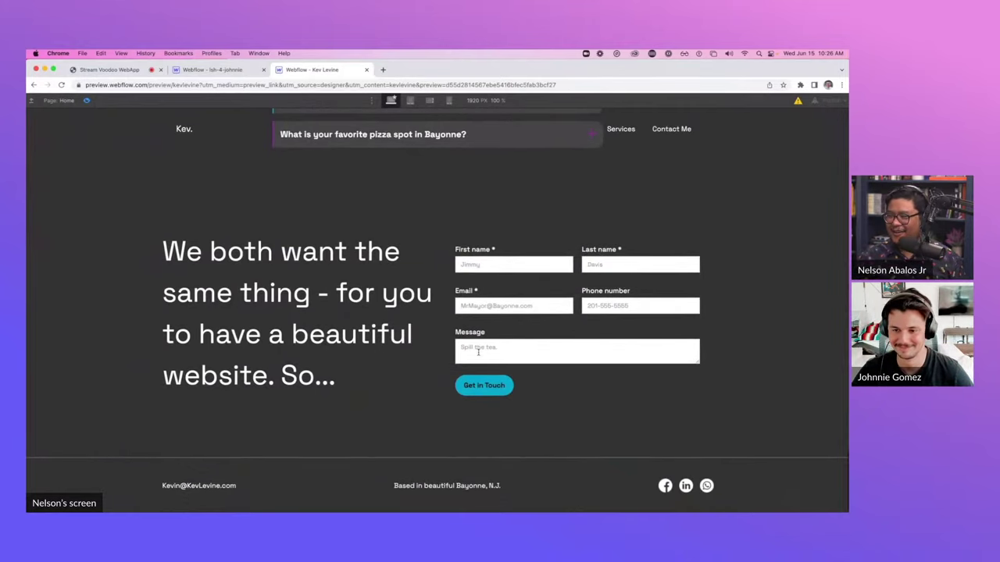
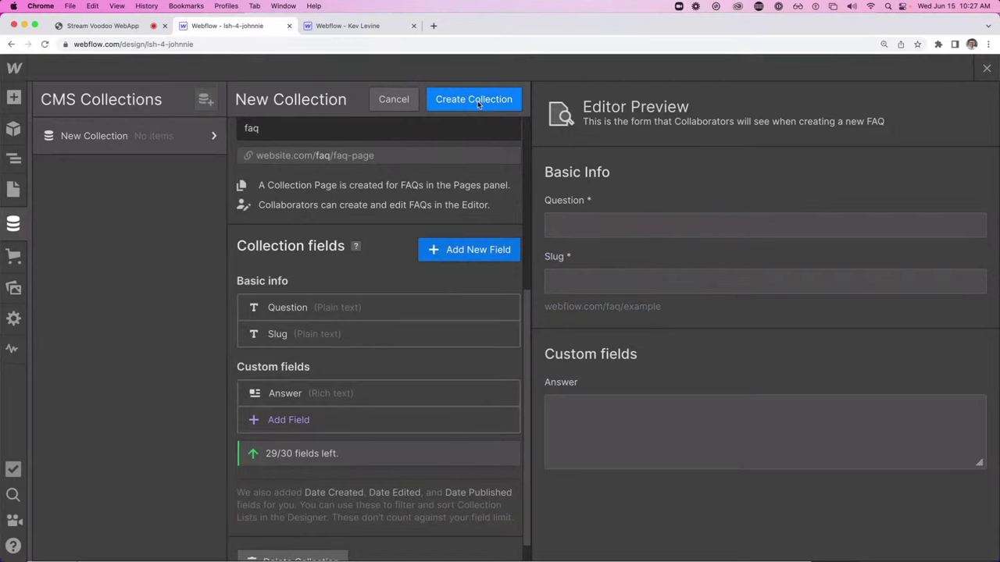
Create the FAQs collection with its Question and Answer fields and fill it with 10 sample items
left_click(477, 99)
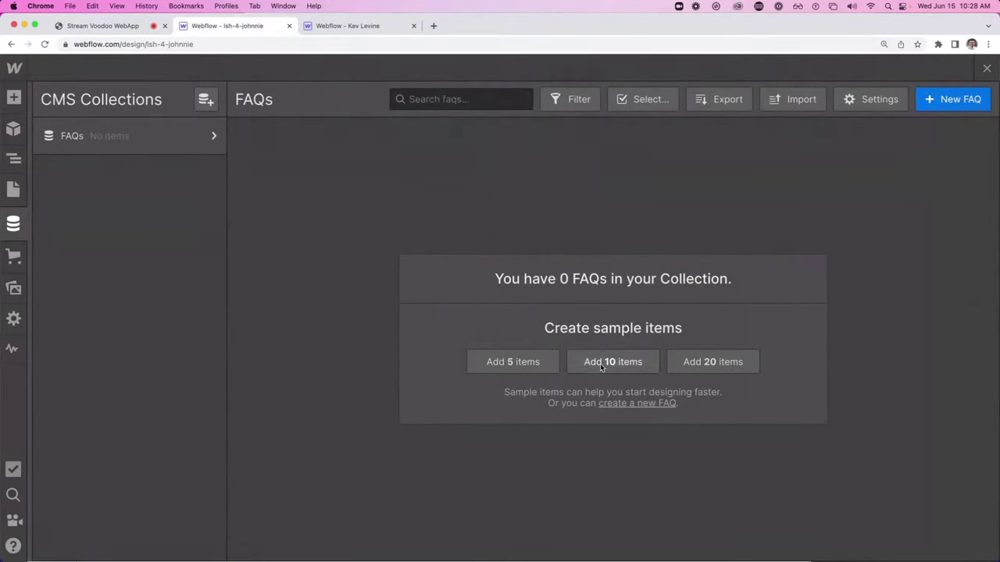
left_click(694, 362)
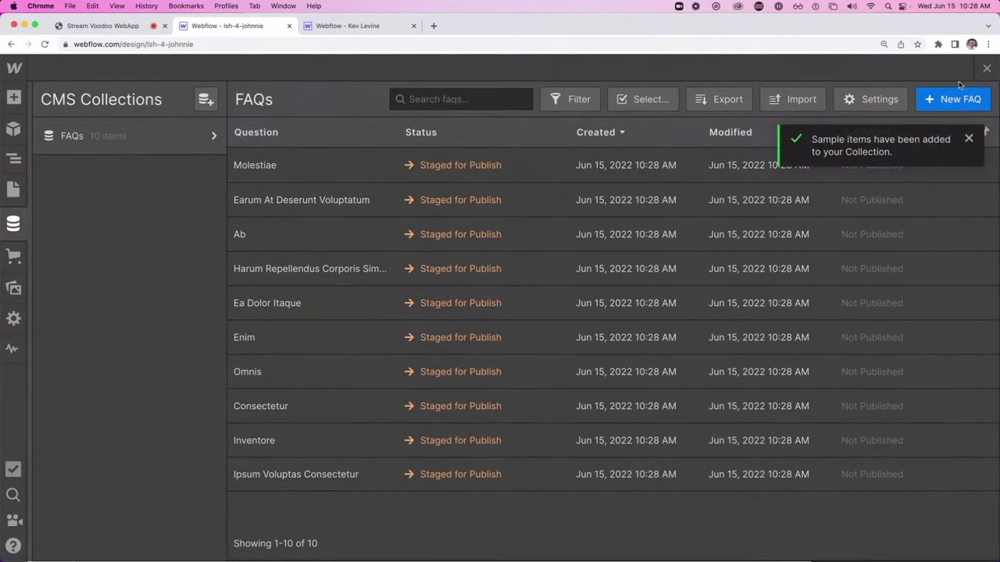
left_click(986, 70)
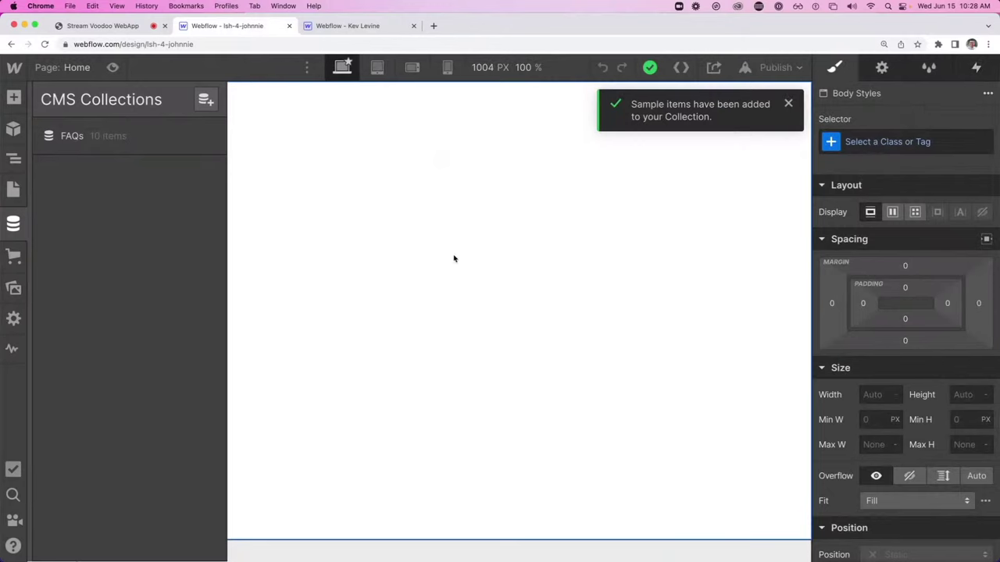
Add a section to the blank Home page and insert a container inside it
key("a")
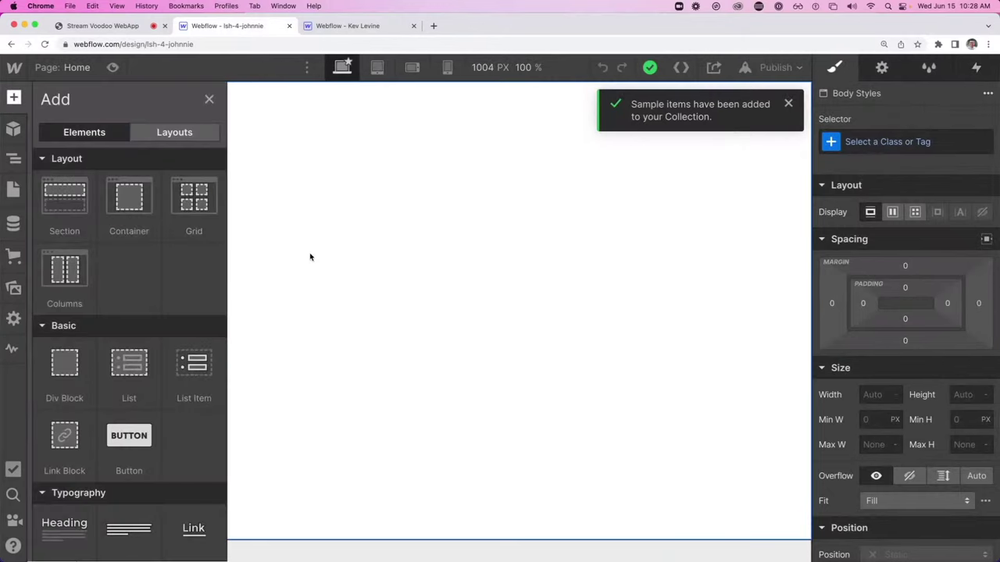
left_click(183, 135)
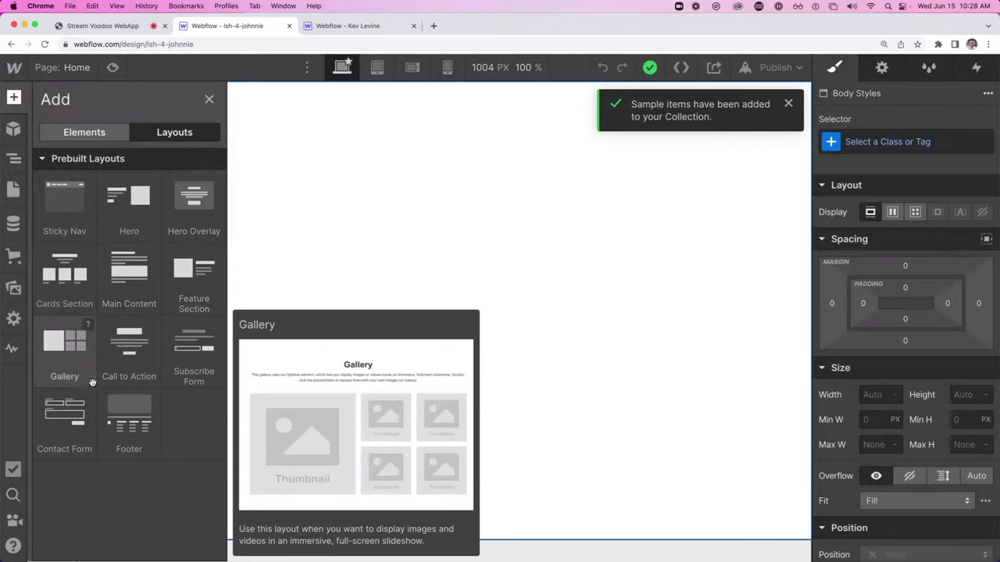
left_click(438, 127)
key("a")
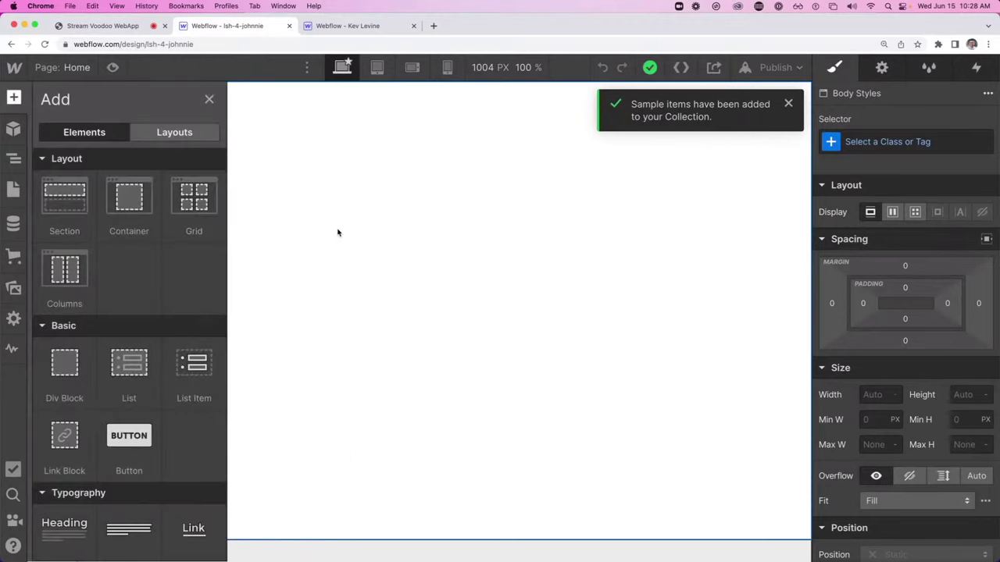
left_click_drag(81, 217, 388, 187)
left_click(788, 104)
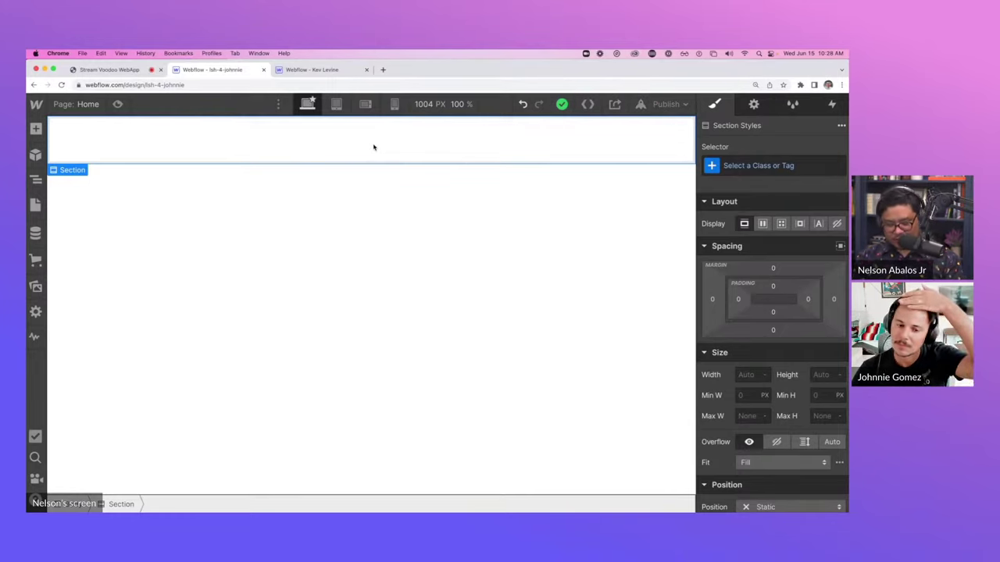
key("super+e")
type("cont")
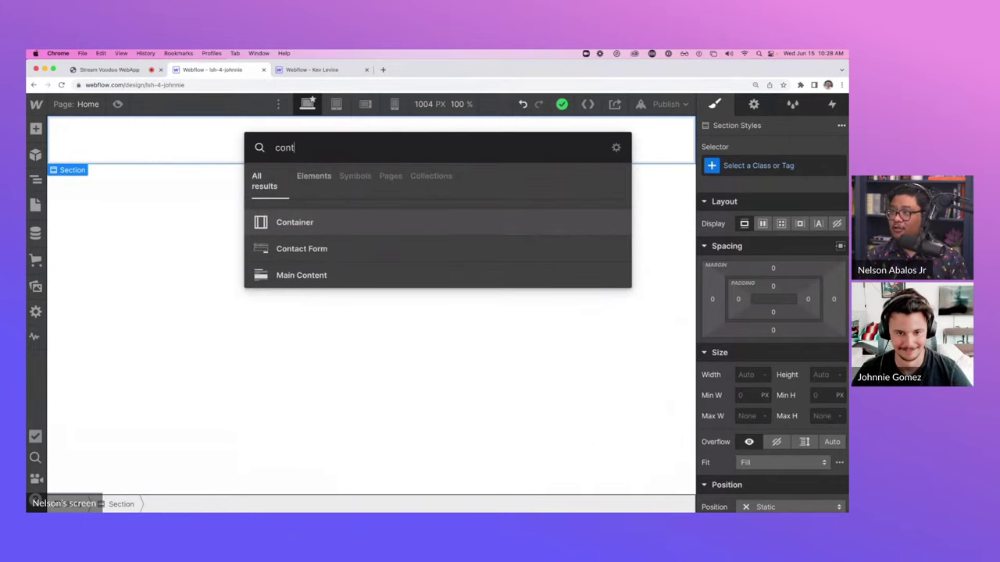
key("Return")
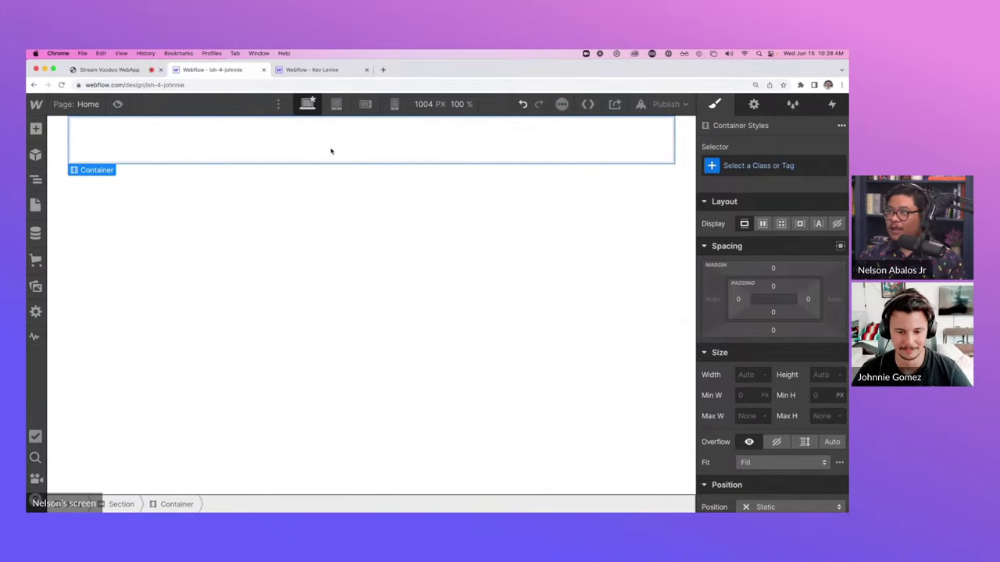
Insert a Collection List in the container and set its source to FAQs
key("super+e")
type("col")
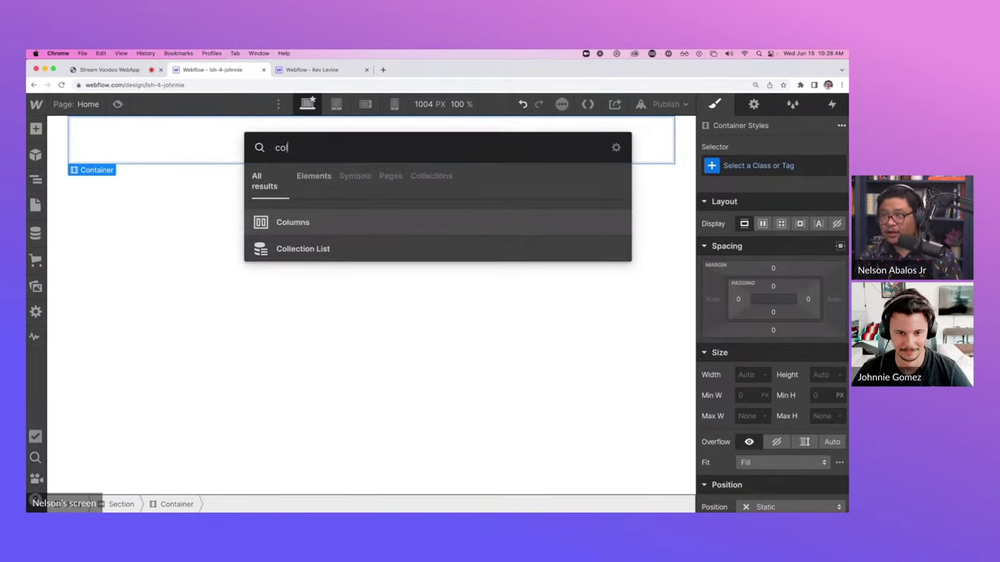
key("Down")
key("Return")
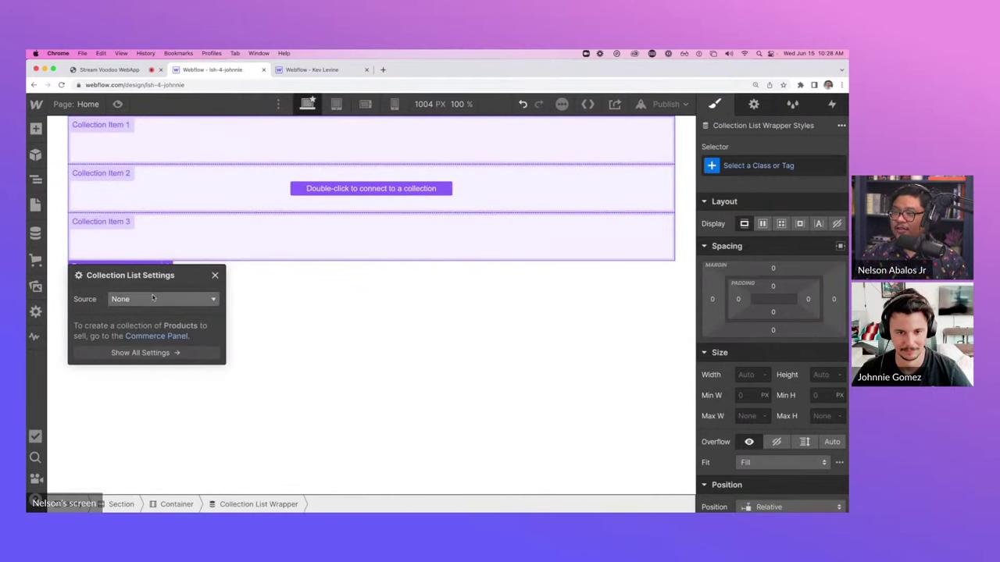
left_click(156, 300)
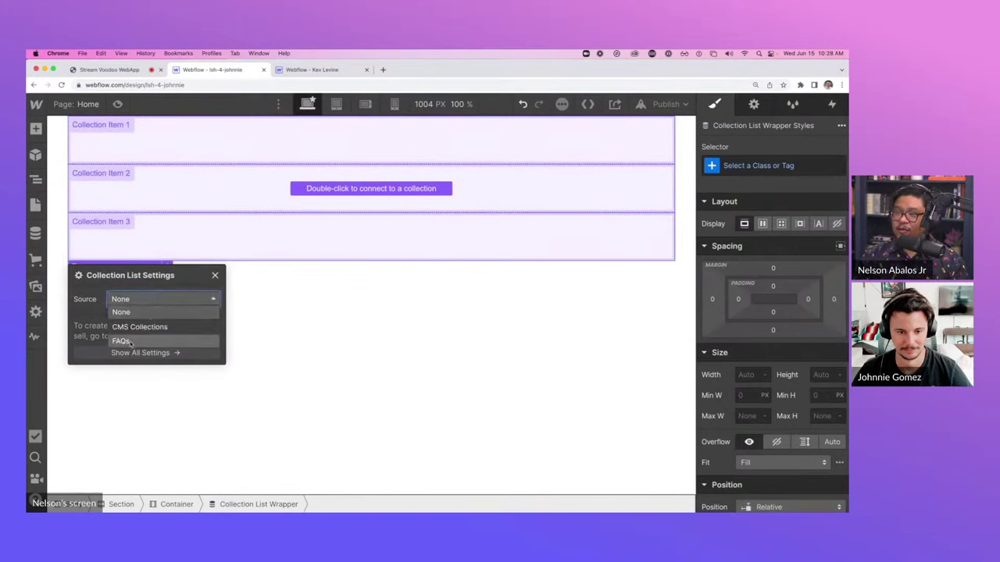
left_click(125, 341)
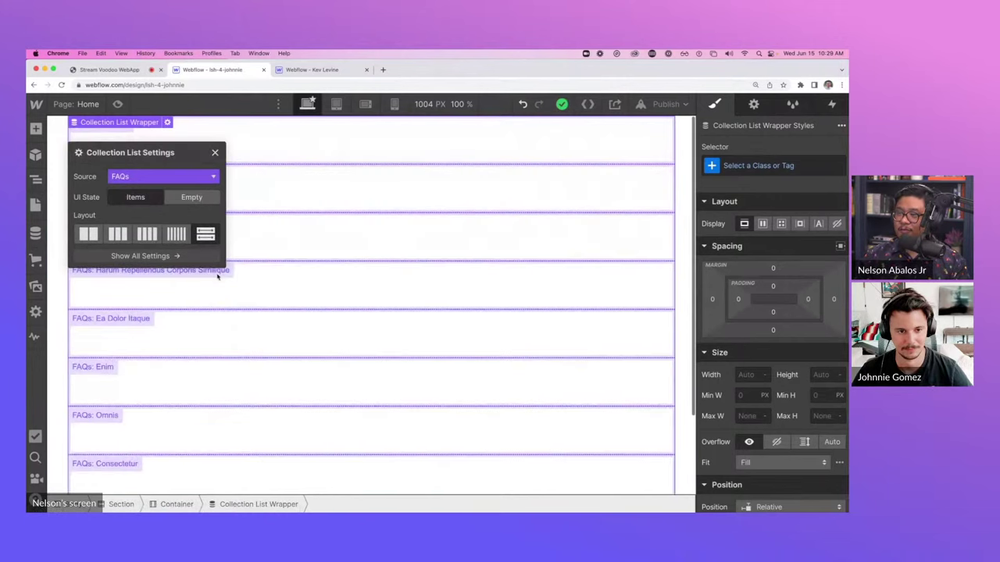
left_click(218, 277)
Look through the collection items and check the page in preview mode before returning to editing
left_click(188, 145)
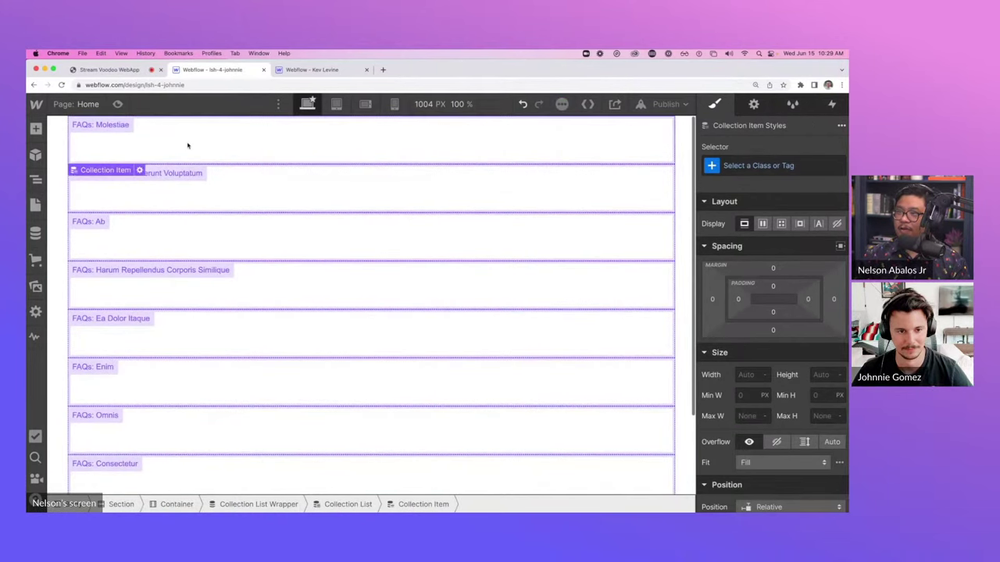
scroll(205, 357, "down", 3)
scroll(203, 355, "up", 3)
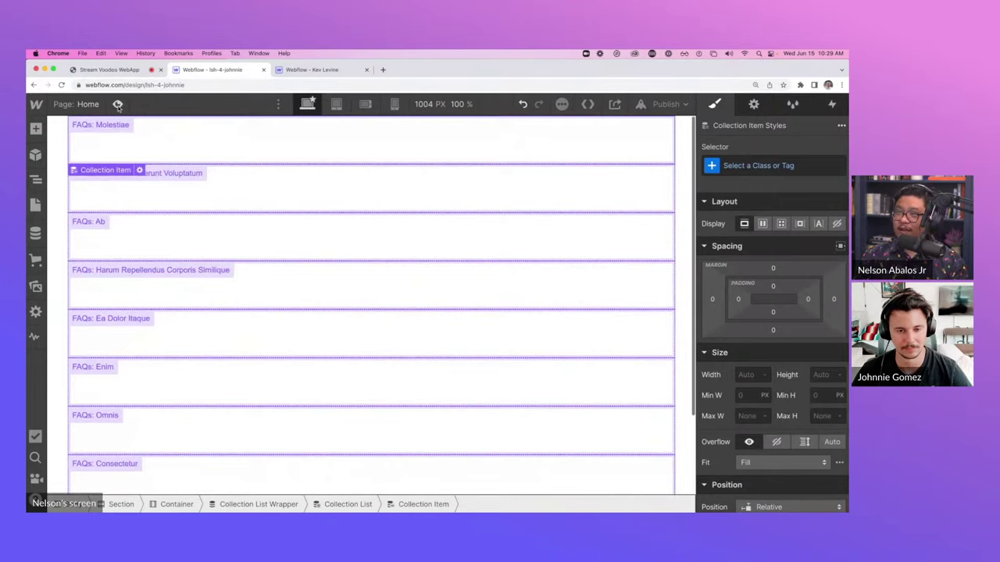
left_click(118, 105)
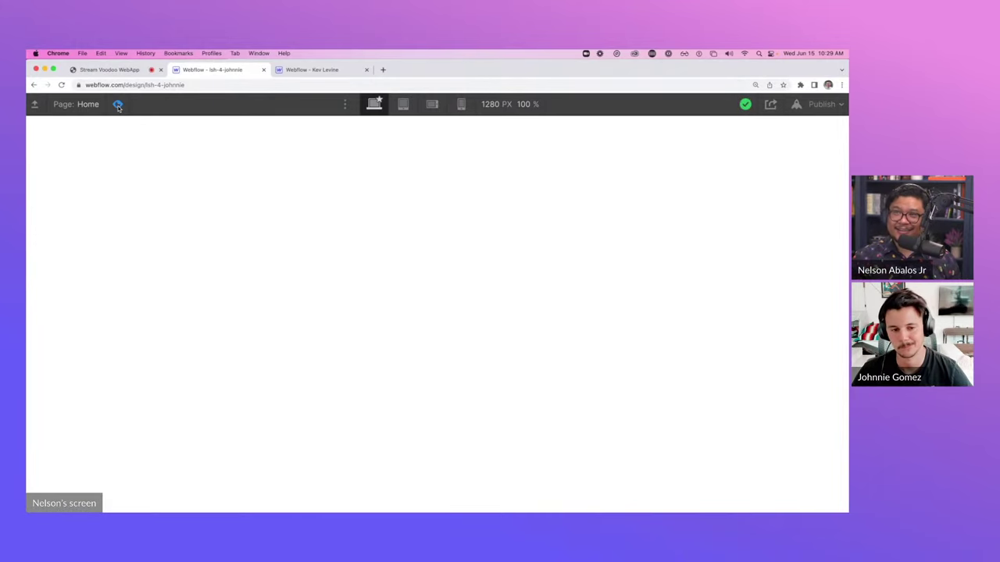
left_click(118, 106)
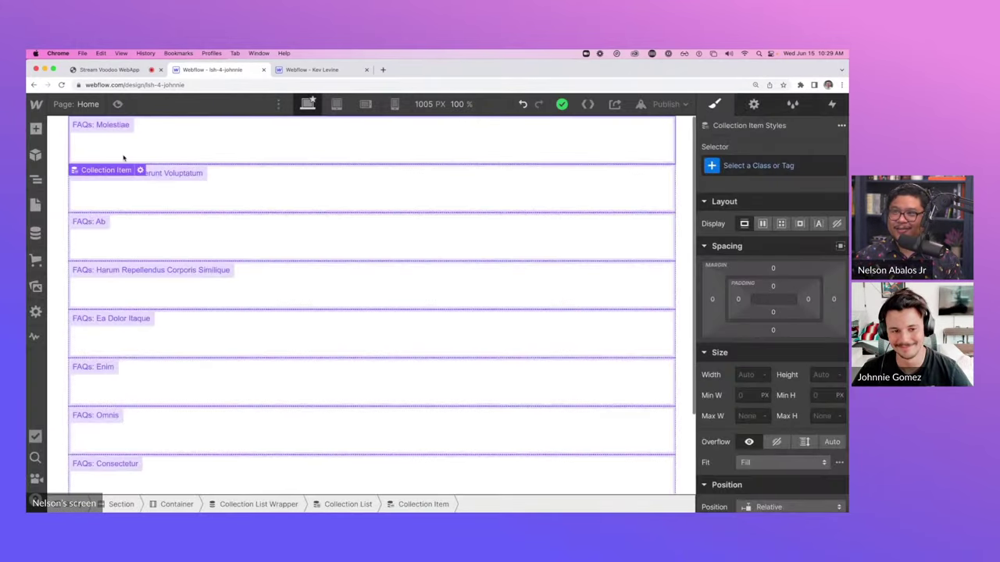
Place a Link Block inside the first collection item, keeping its default link settings
key("a")
scroll(131, 351, "down", 3)
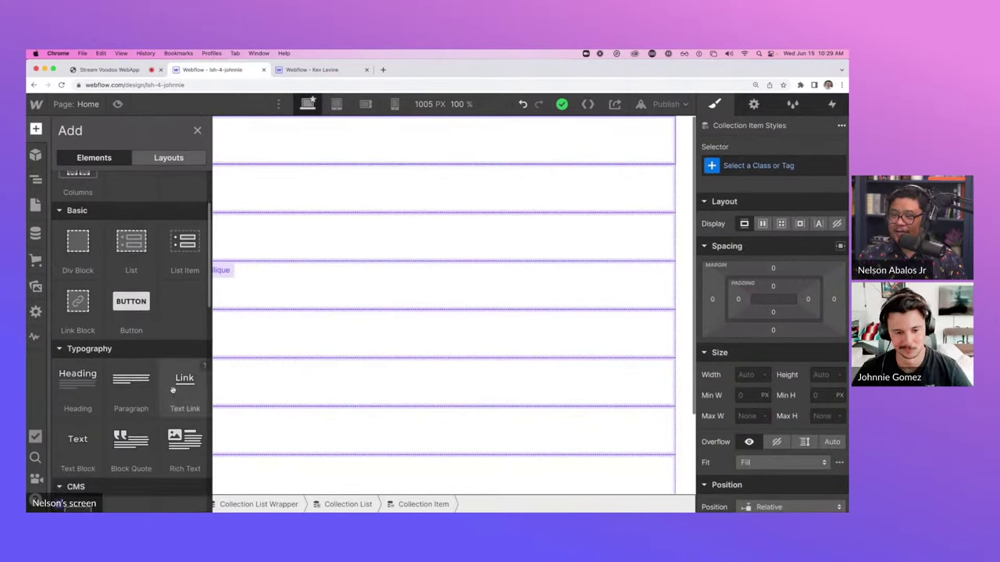
scroll(143, 399, "up", 2)
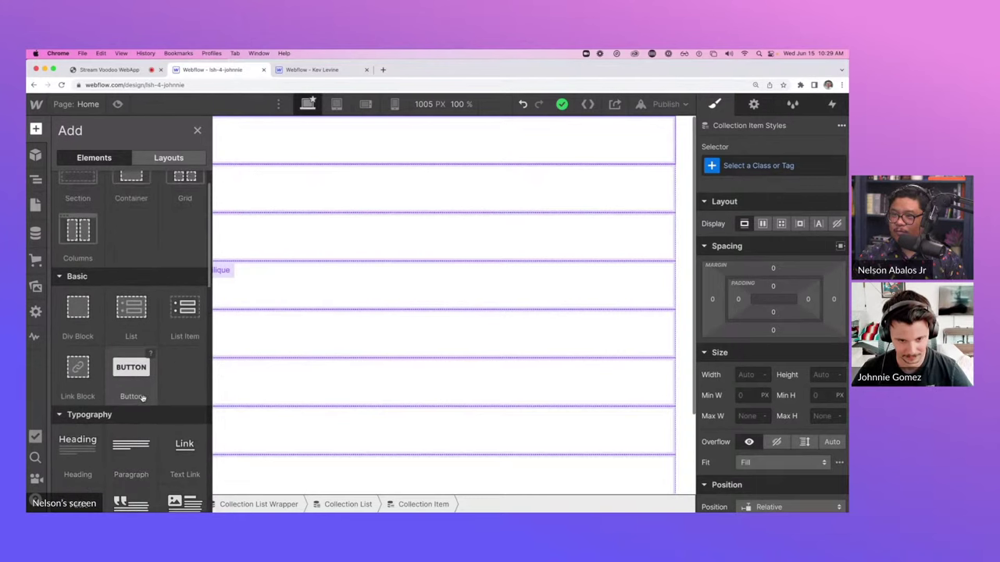
left_click_drag(77, 369, 254, 111)
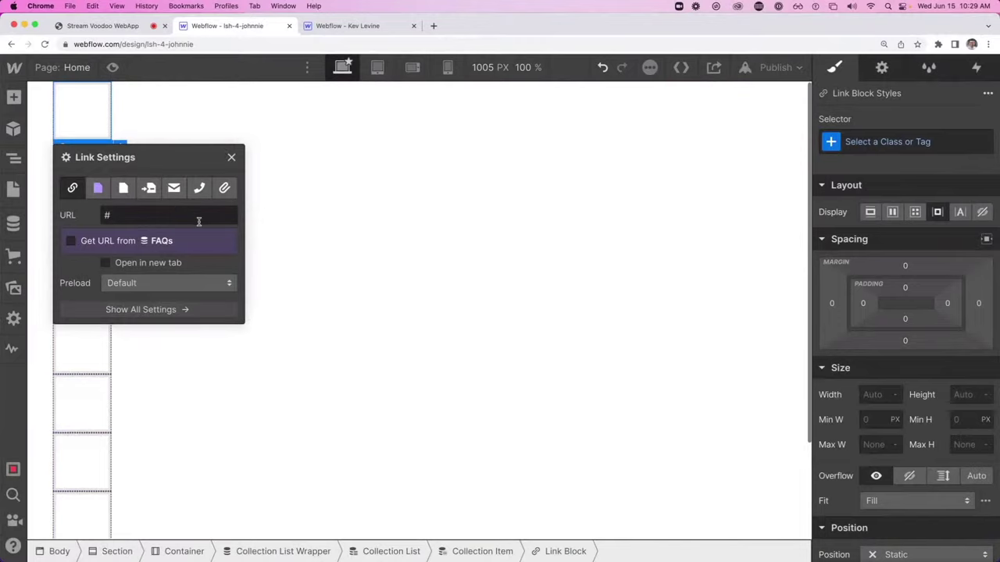
left_click(232, 157)
Try to insert a Text Link inside the link block
key("super+e")
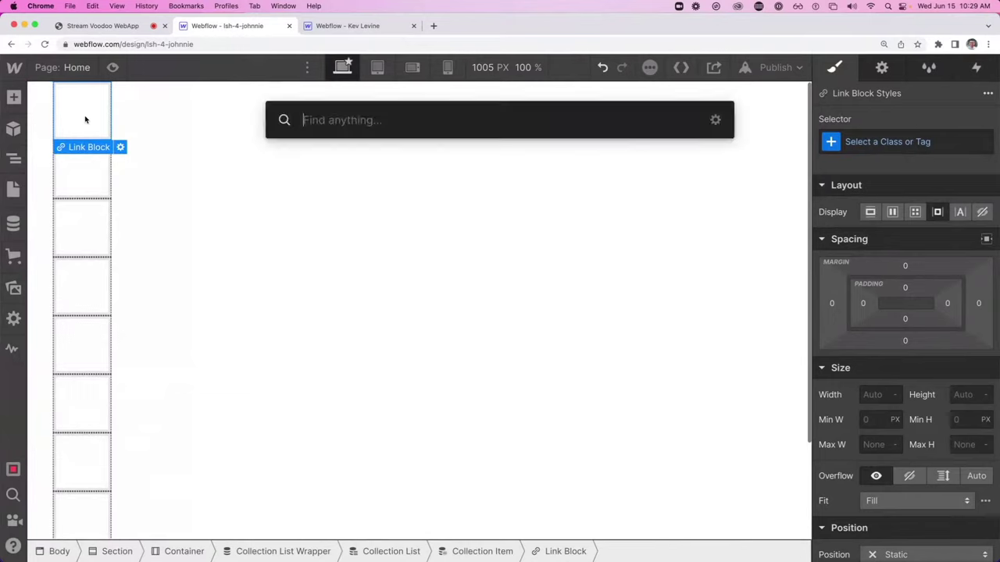
type("text")
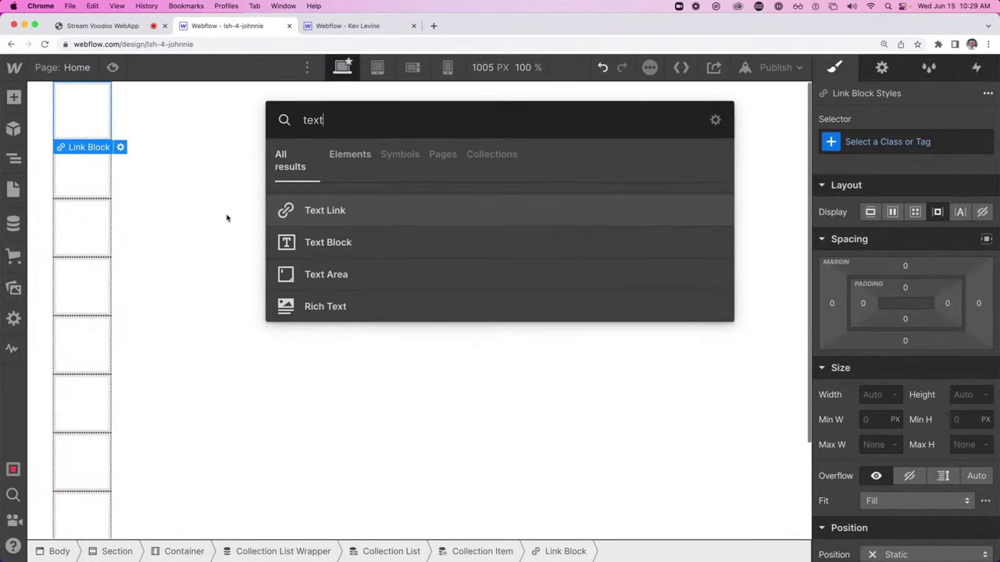
left_click(310, 210)
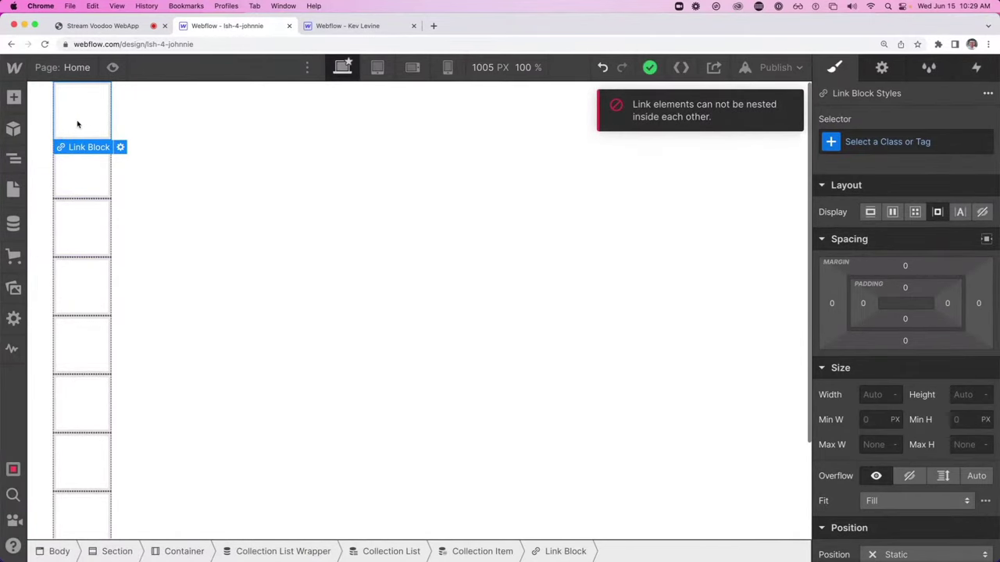
Insert a Text Block inside the link block
key("super+e")
type("text")
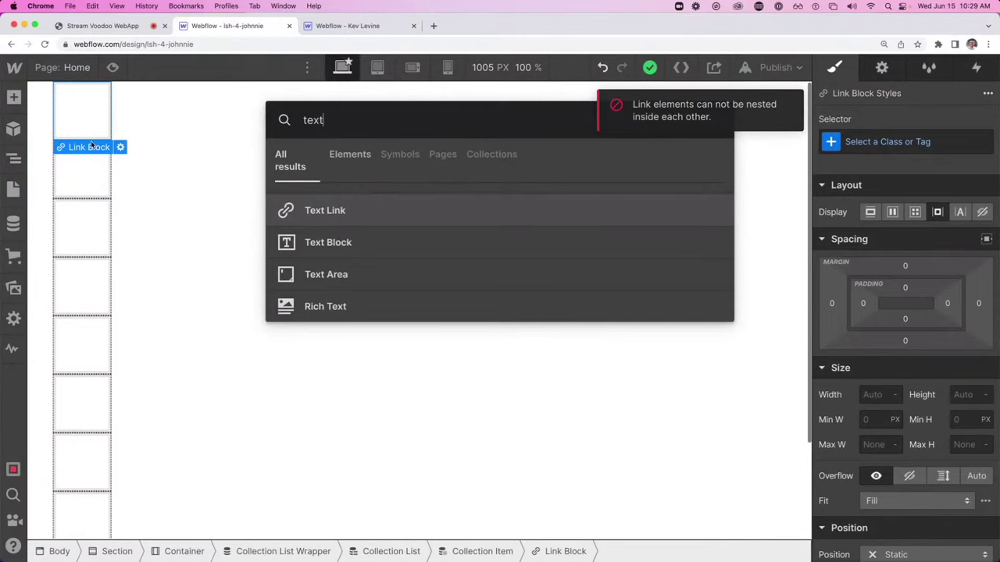
left_click(339, 243)
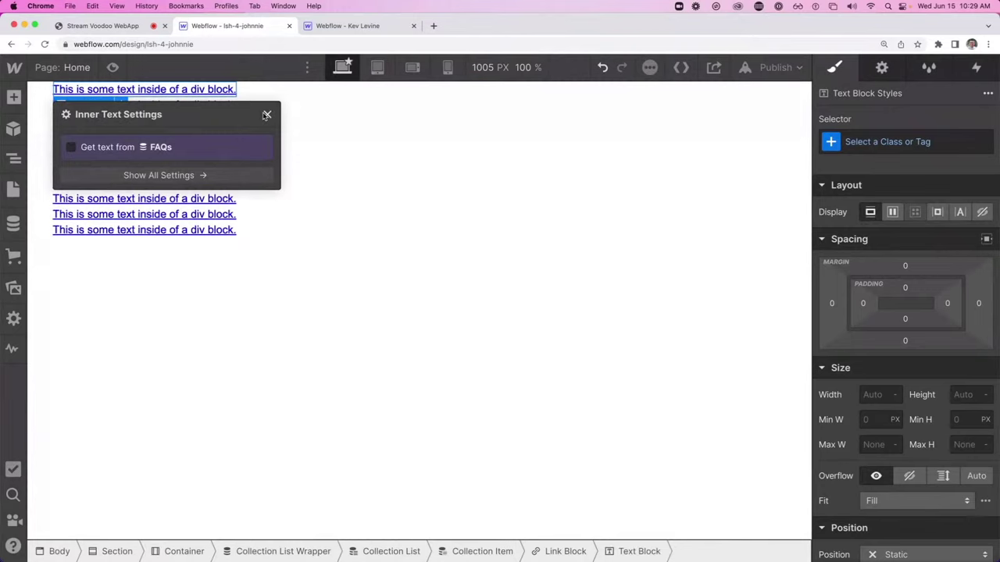
left_click_drag(266, 114, 500, 253)
left_click(500, 252)
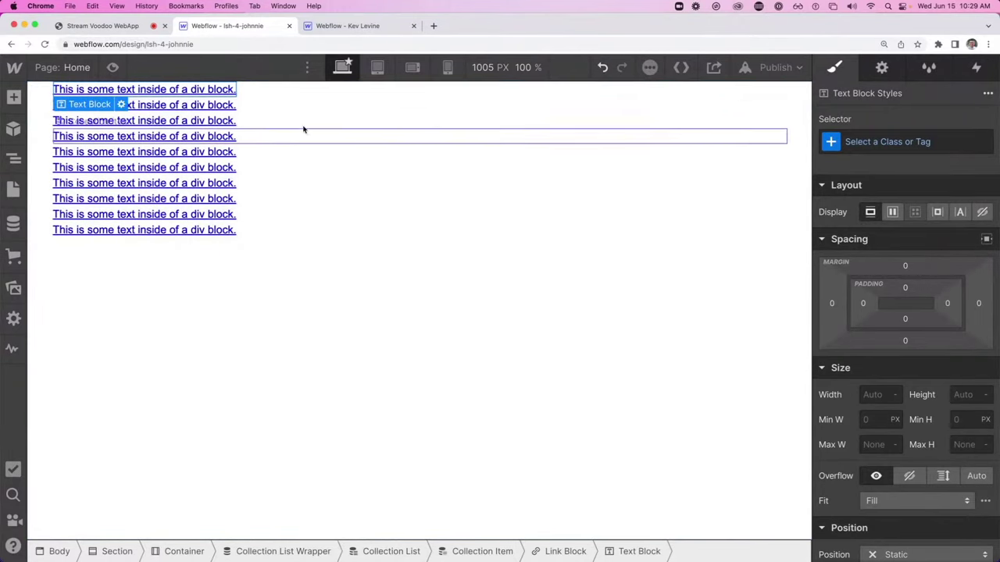
Bind the text block's inner text to the Question field of the FAQs collection
left_click(122, 105)
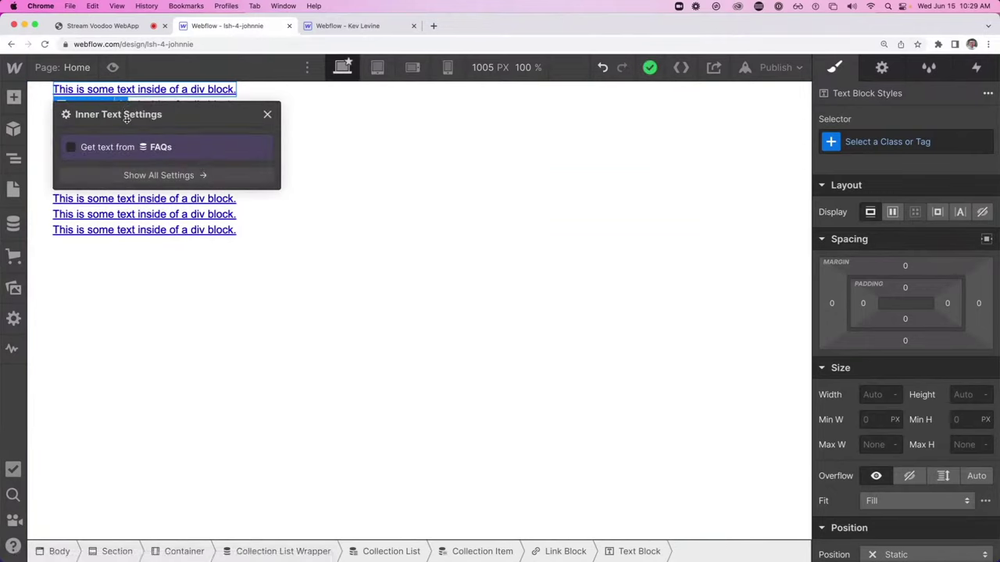
left_click(92, 148)
left_click(129, 167)
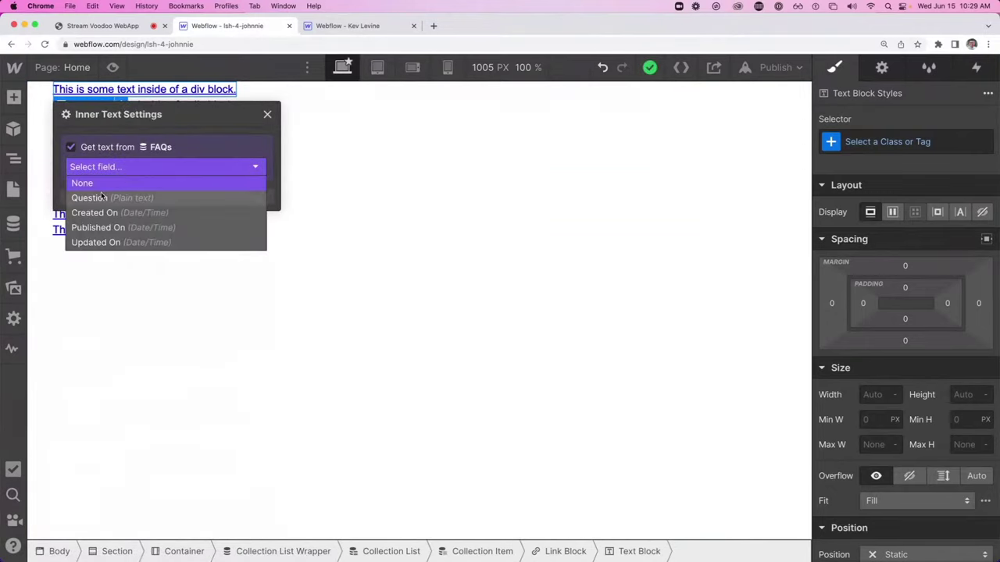
left_click(177, 202)
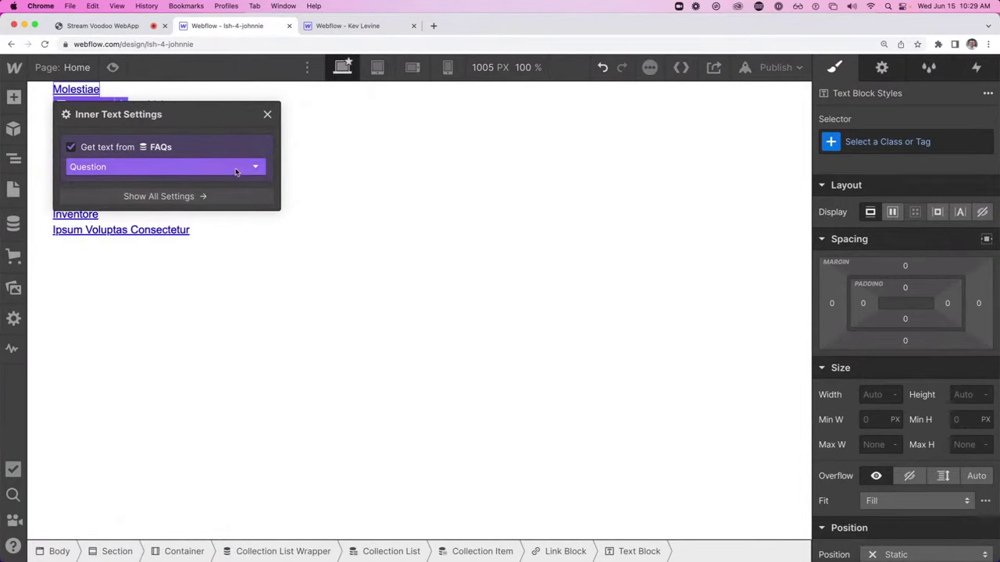
left_click(268, 114)
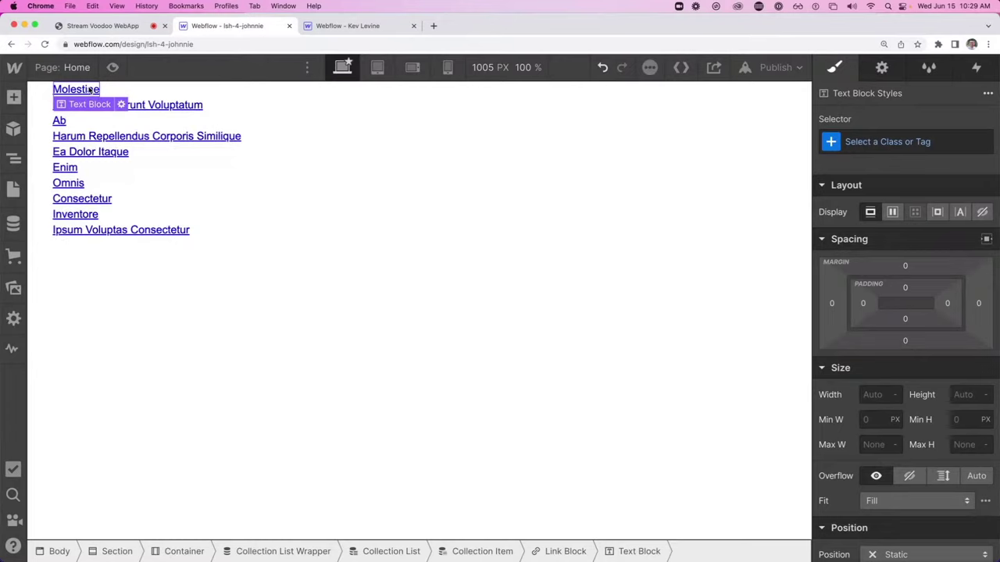
Insert a Div Block inside the link block, directly after the question text
key("super+e")
type("div")
key("Return")
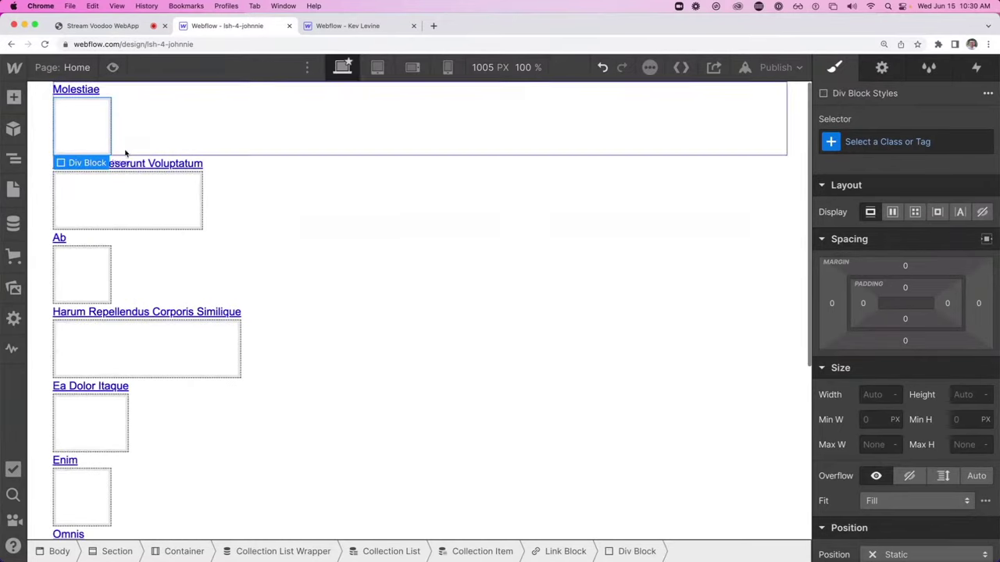
Try to insert a Rich Text element into the div block inside the link block
key("super+e")
type("rich")
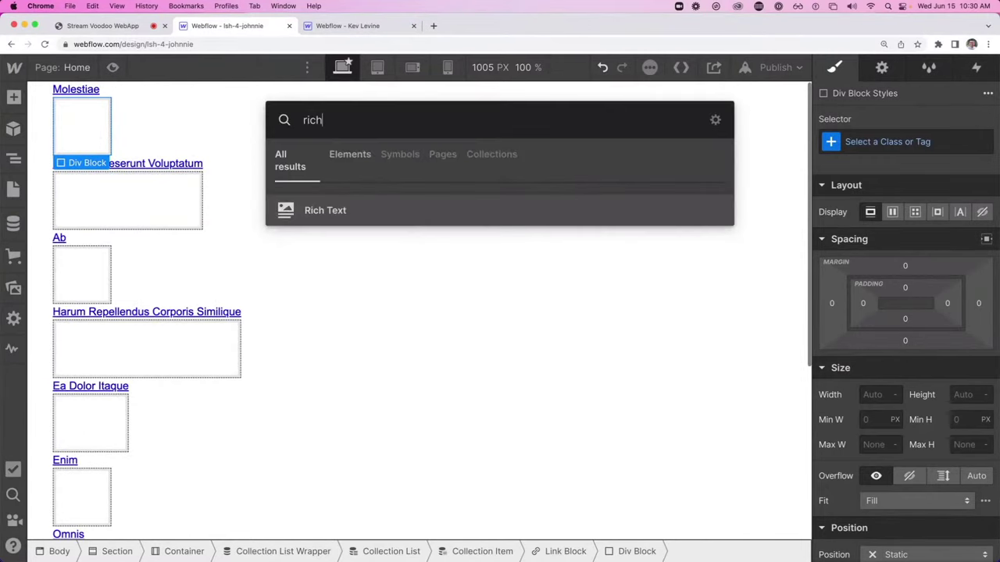
key("Return")
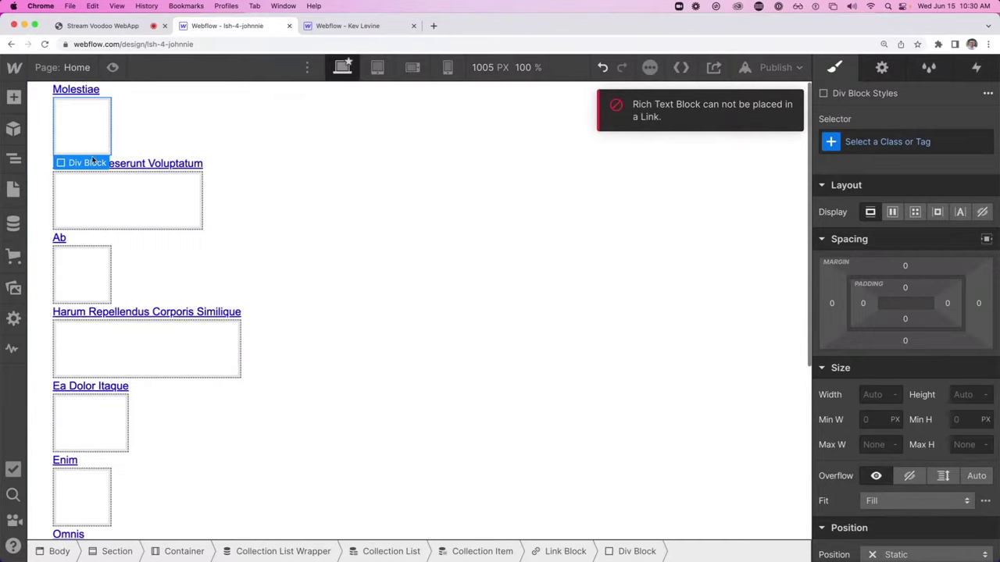
Move the Div Block out of the Link Block so it sits directly below it inside the Collection Item
left_click(13, 159)
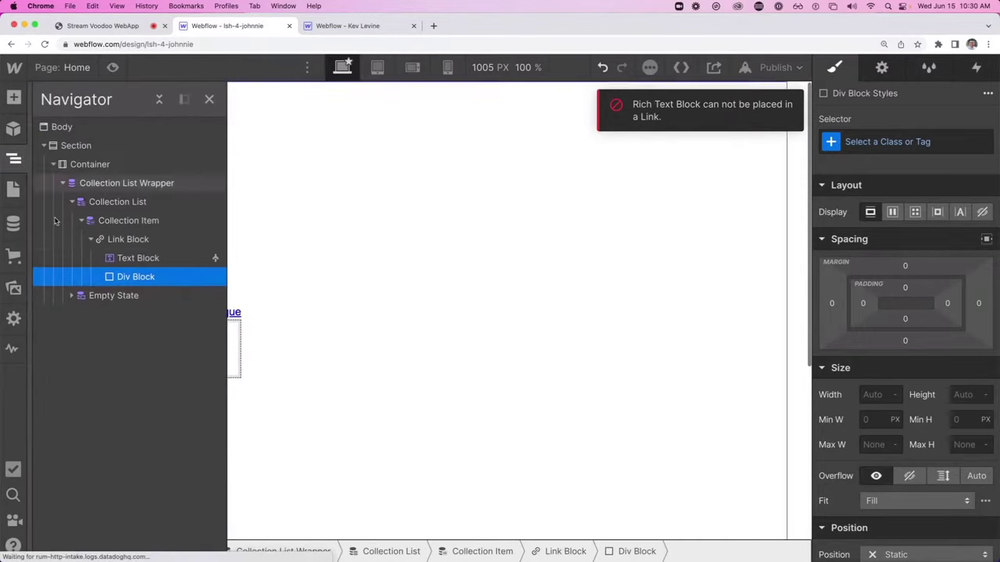
left_click(91, 240)
left_click(91, 239)
left_click_drag(134, 278, 84, 277)
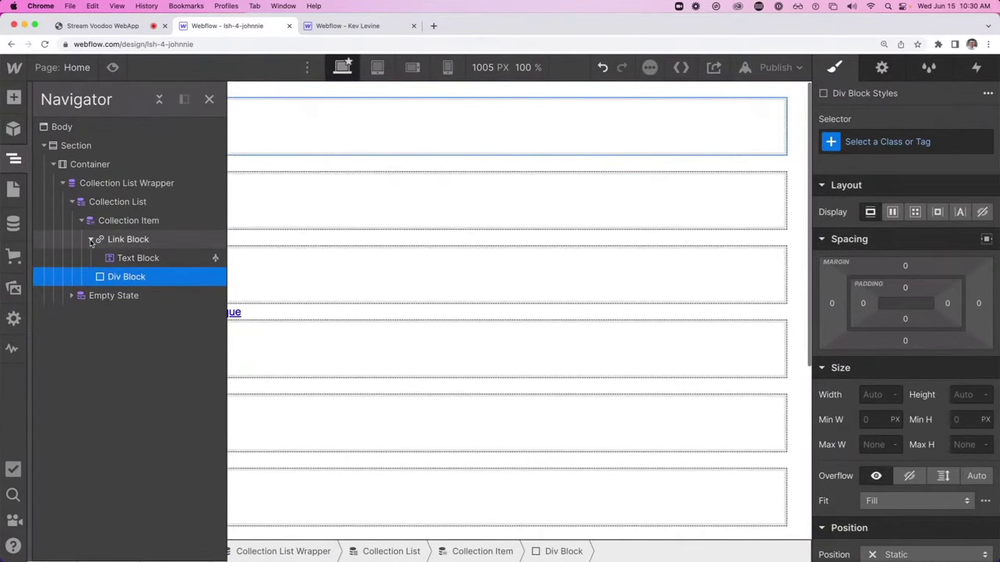
double_click(134, 242)
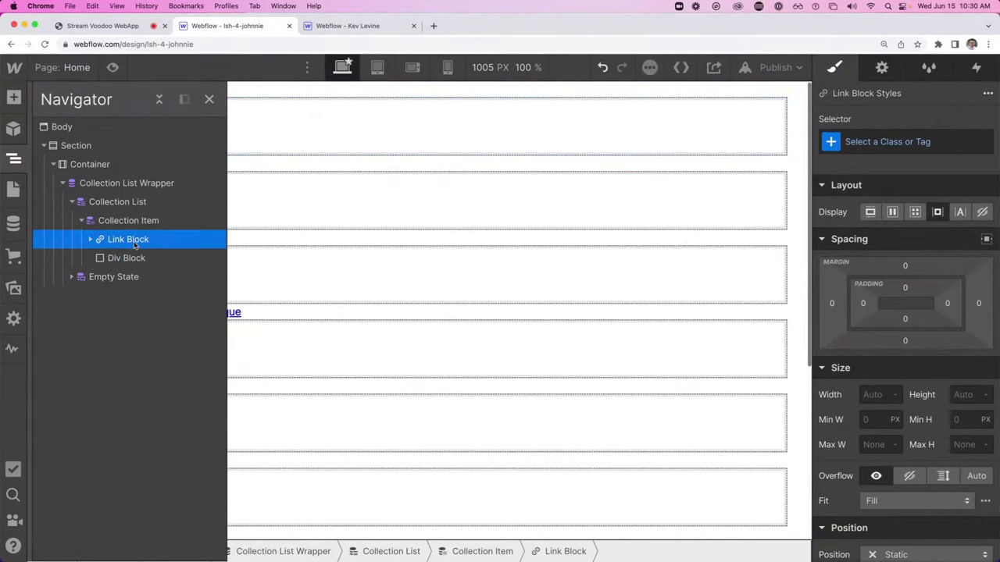
Insert a Rich Text element inside the relocated Div Block
left_click(135, 258)
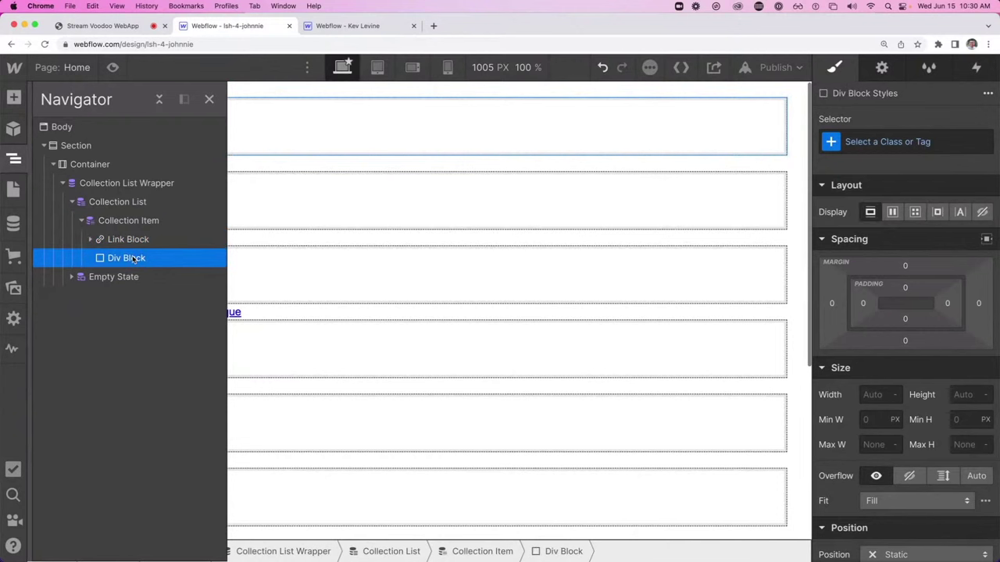
left_click(266, 140)
key("super+e")
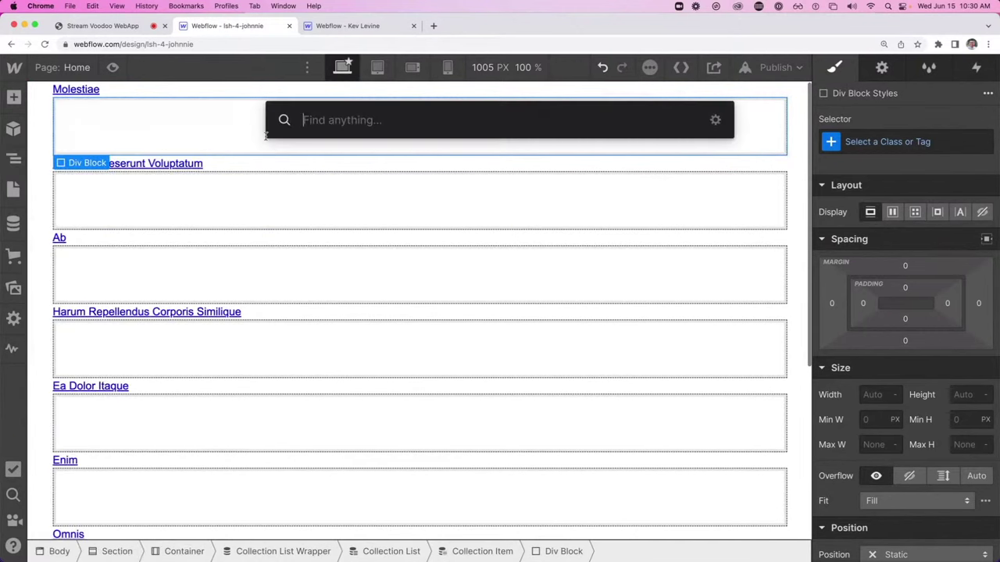
type("rich")
key("Return")
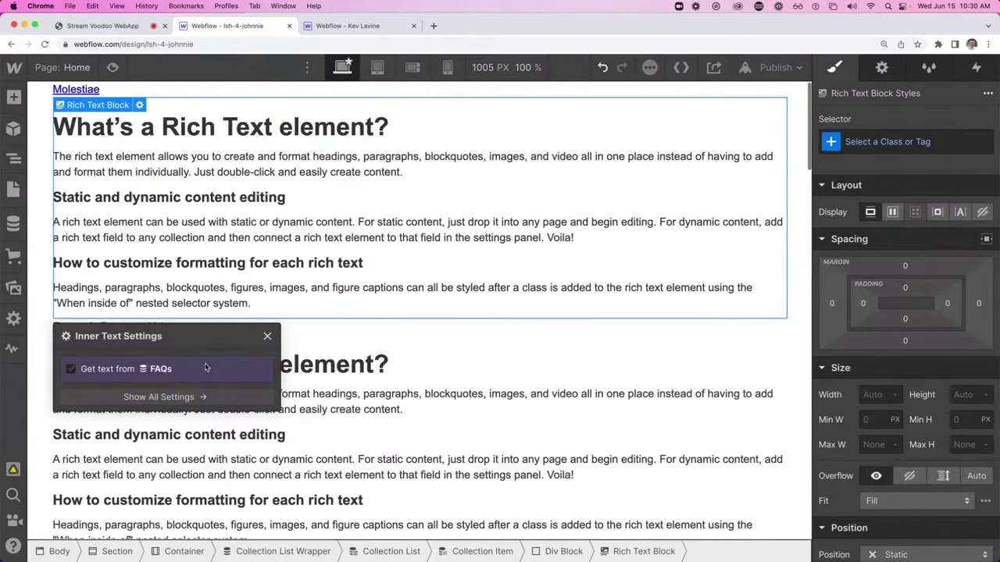
Bind the rich text block's inner text to the Answer field of the FAQs collection
left_click(105, 376)
left_click(105, 388)
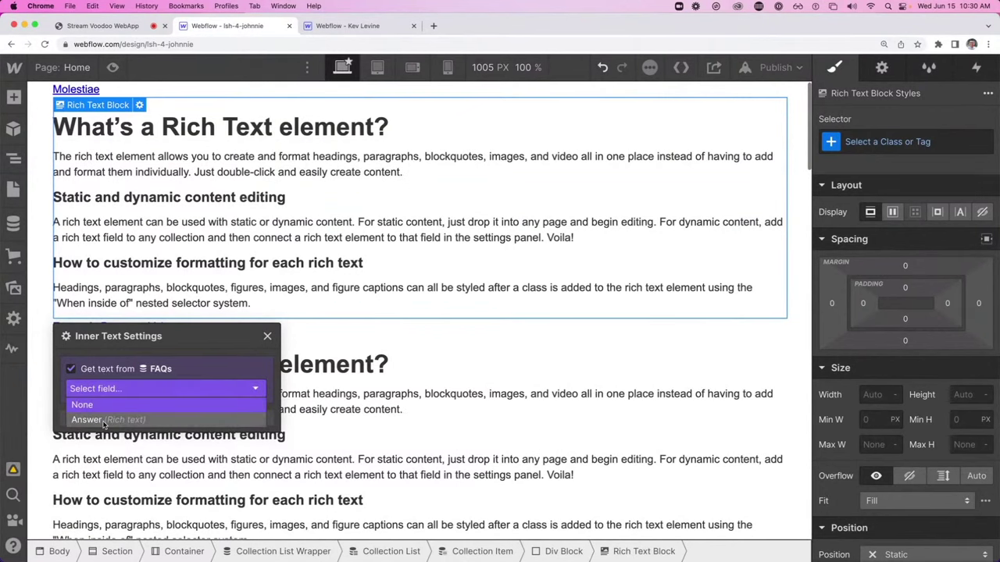
left_click(103, 421)
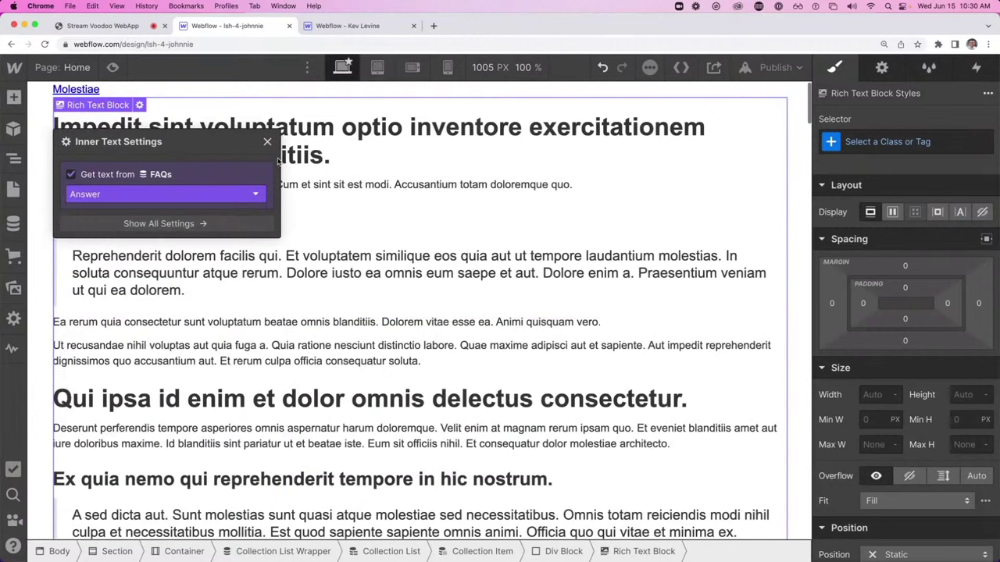
left_click(267, 142)
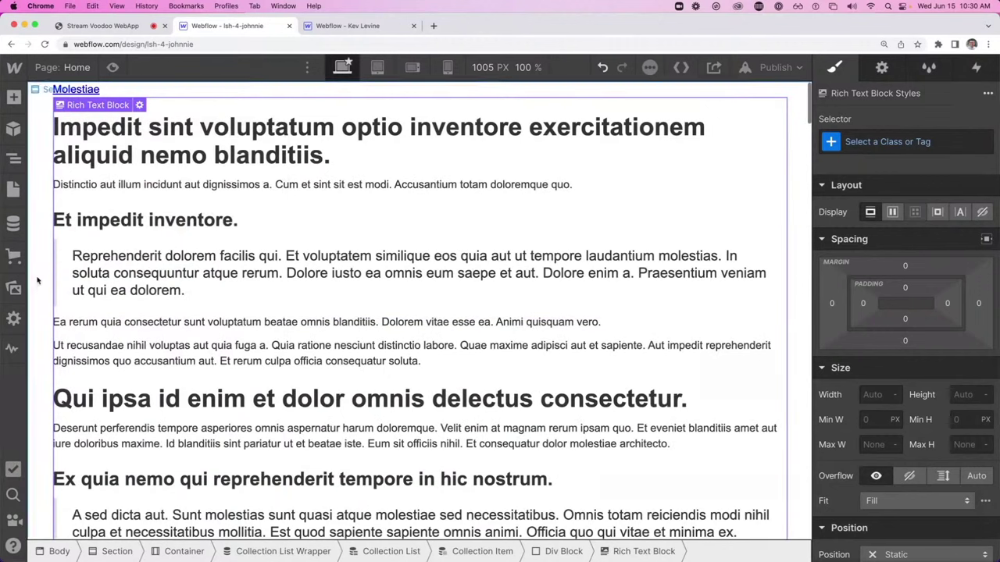
Set the height of the Div Block that wraps the answer rich text to 100 px
left_click(13, 158)
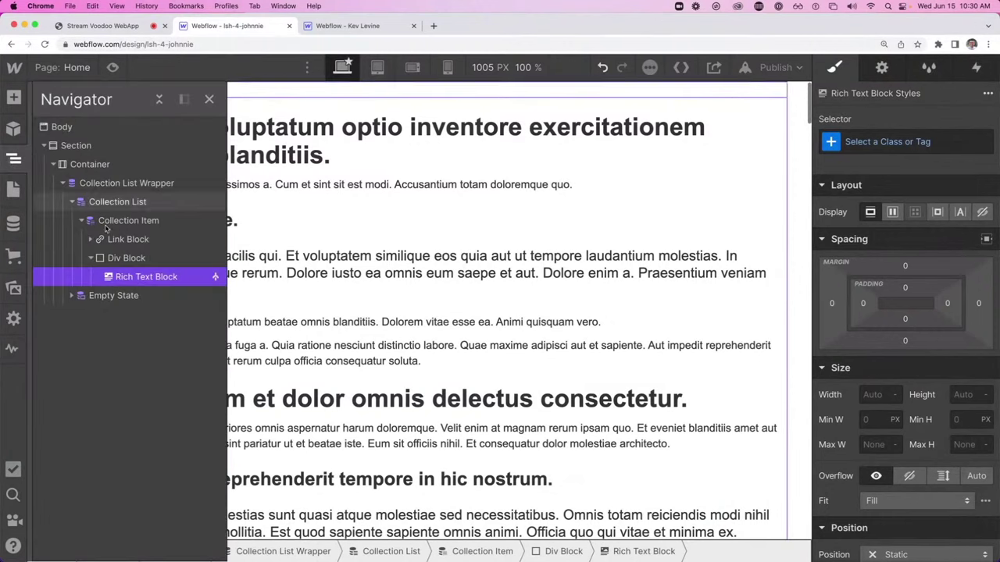
left_click(126, 259)
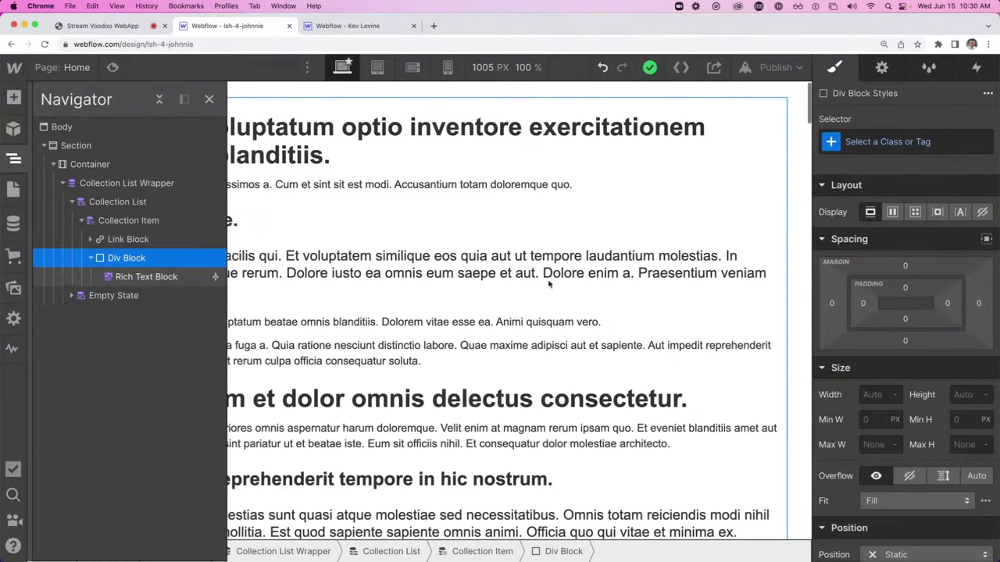
left_click(600, 282)
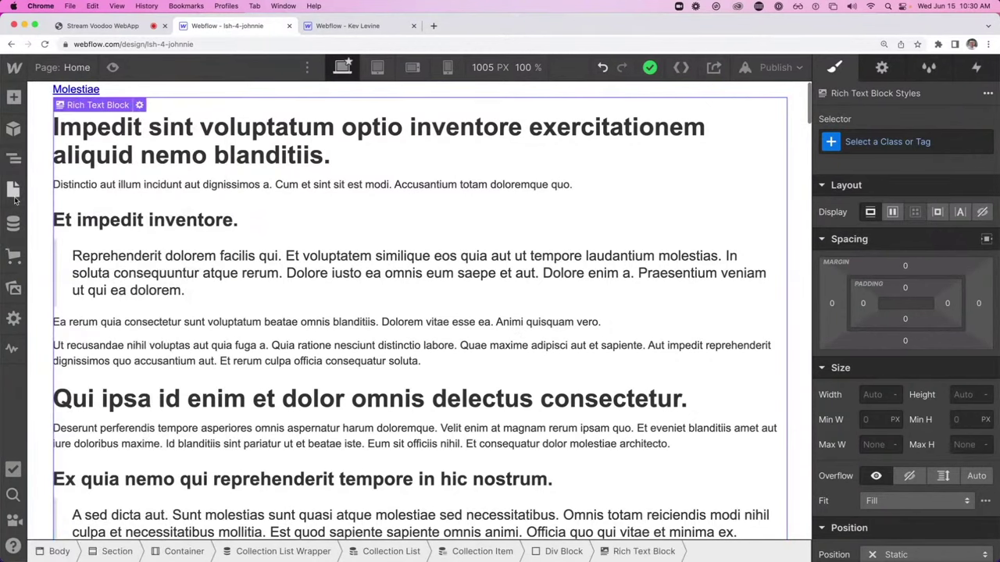
left_click(563, 552)
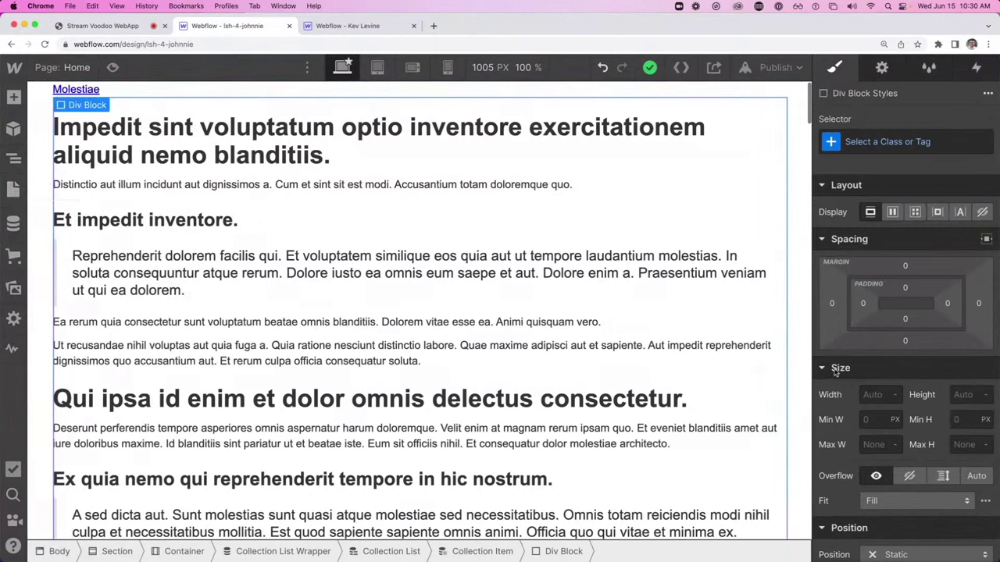
left_click(958, 394)
type("100")
key("Return")
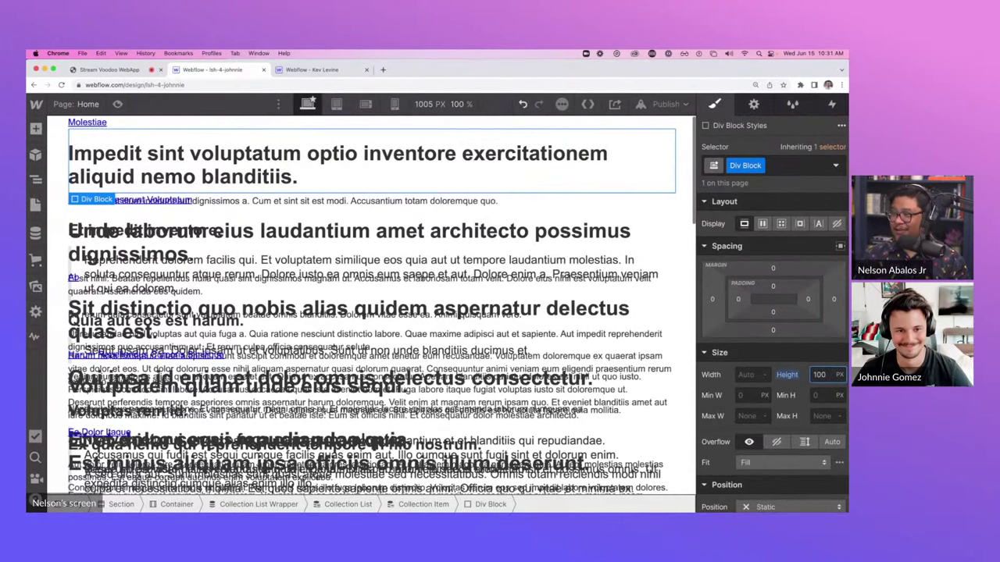
Increase the answer div block's height in increments to 260 px
key("shift+Up")
key("shift+Up")
key("shift+Up")
key("shift+Up")
key("shift+Up")
key("shift+Up")
key("shift+Up")
key("shift+Up")
key("shift+Up")
key("shift+Up")
key("shift+Up")
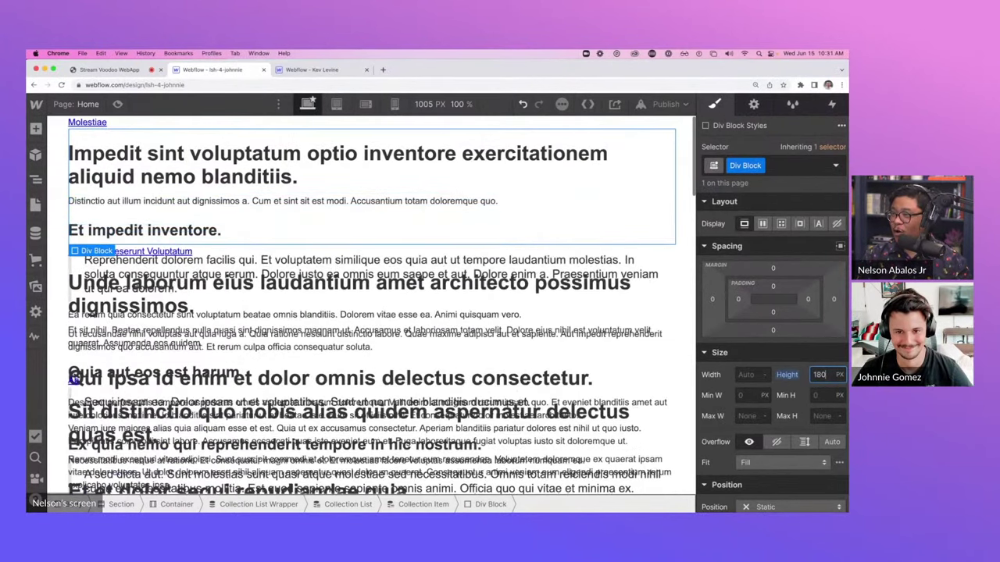
key("shift+Up")
key("shift+Up")
key("shift+Up")
key("shift+Up")
key("shift+Up")
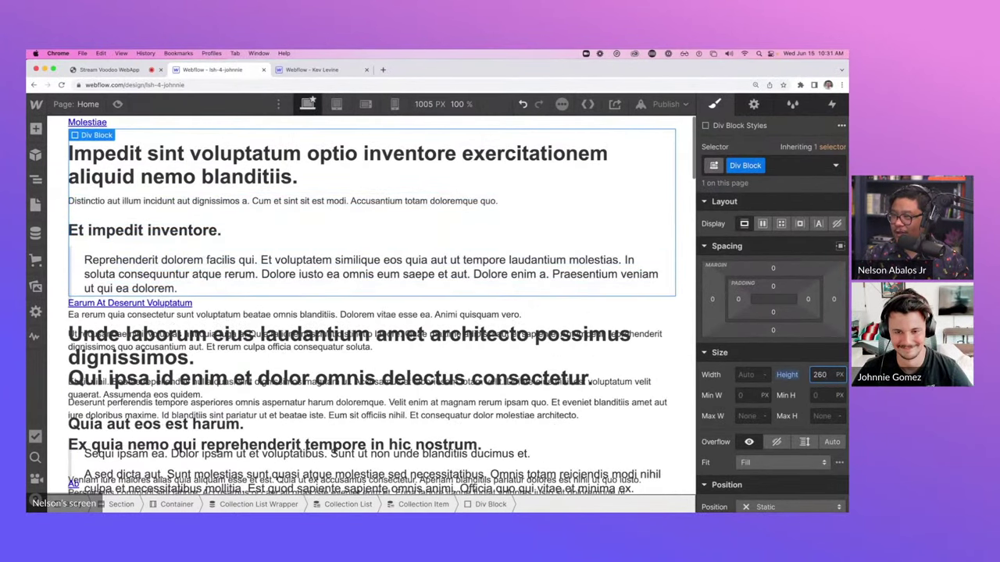
Reduce the answer div block's height to 140 px and set its overflow to Hidden
key("shift+Down")
key("shift+Down")
key("shift+Down")
key("shift+Down")
key("shift+Down")
key("shift+Down")
key("shift+Down")
key("shift+Down")
key("shift+Down")
key("shift+Down")
key("shift+Down")
key("shift+Down")
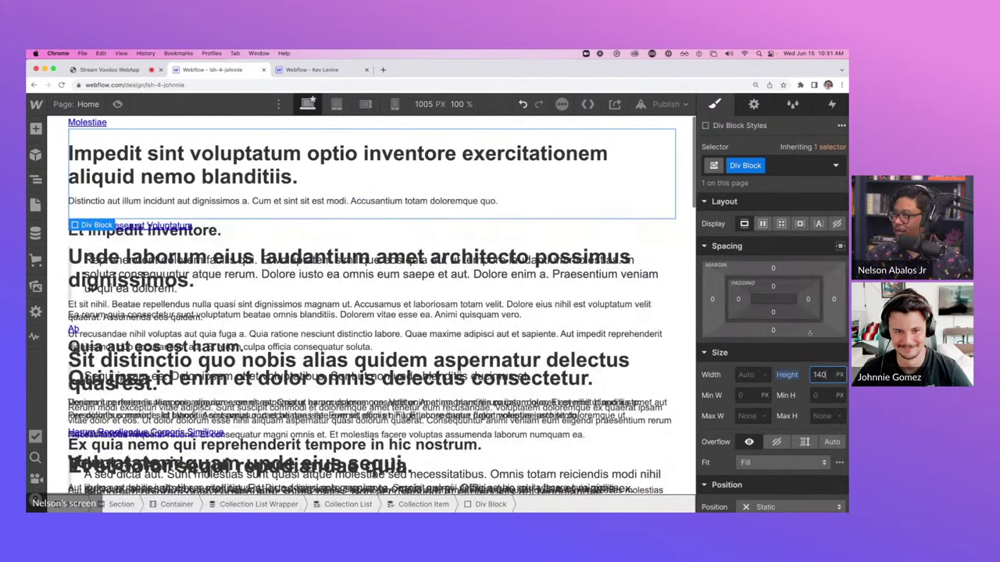
left_click(776, 442)
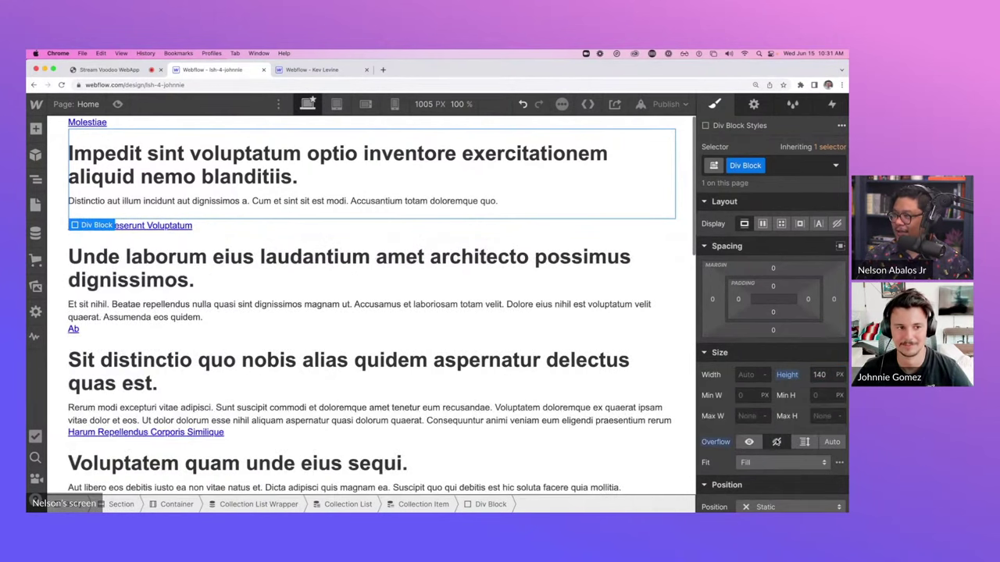
Try different heights on the answer div block with overflow hidden, including 30 px, 120 px and 110 px
left_click(810, 380)
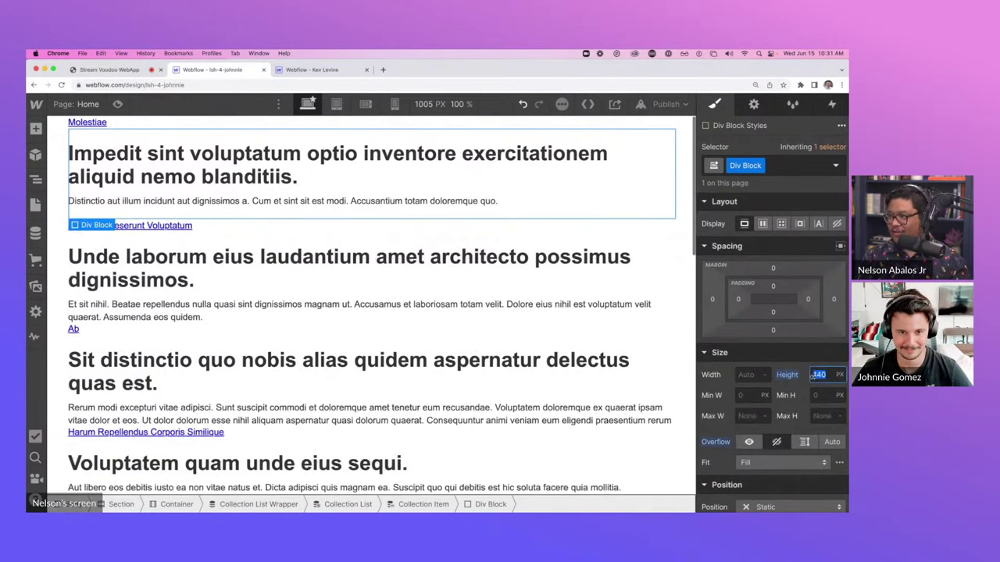
type("110")
key("BackSpace")
key("BackSpace")
key("BackSpace")
type("40")
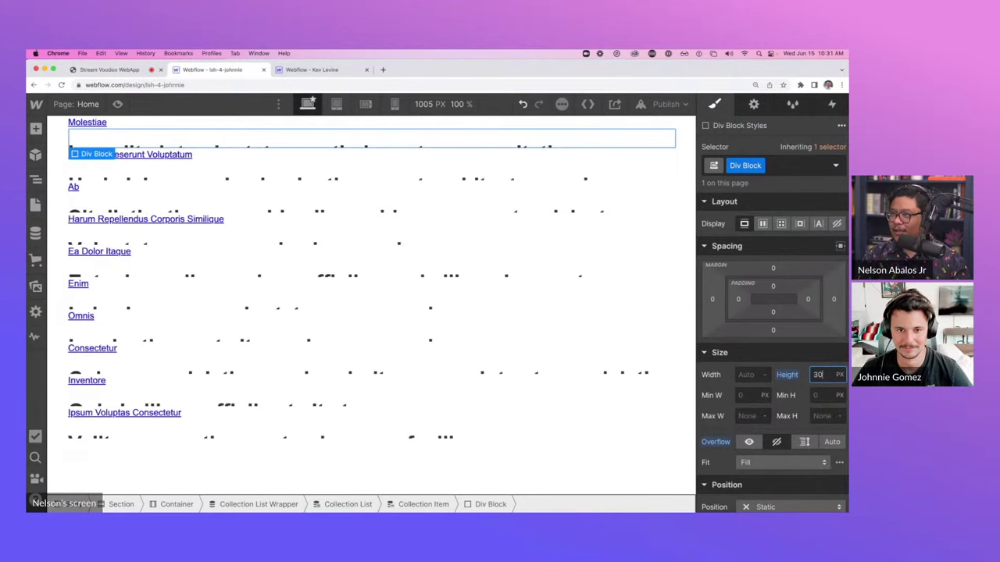
key("BackSpace")
key("BackSpace")
type("150")
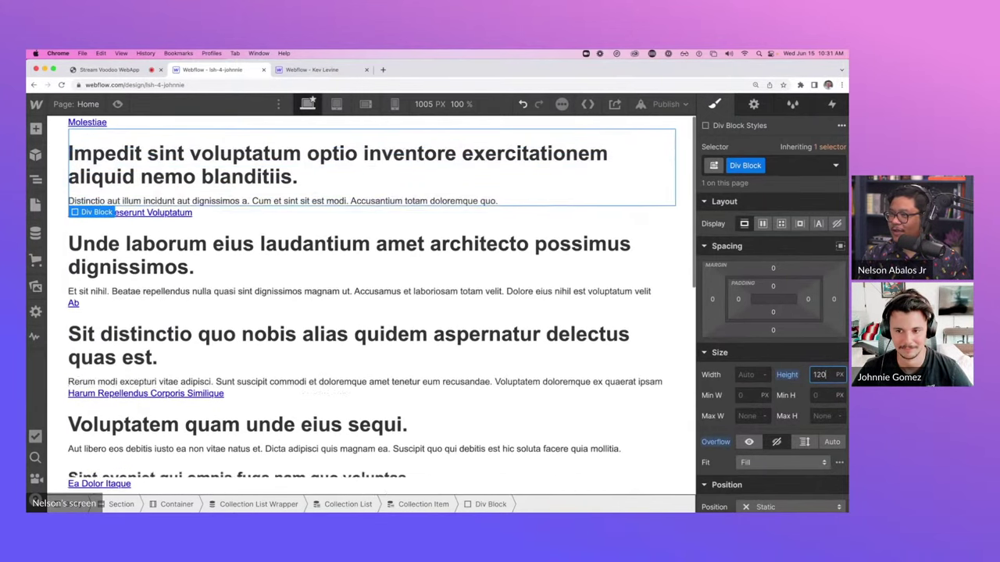
key("BackSpace")
key("BackSpace")
type("10")
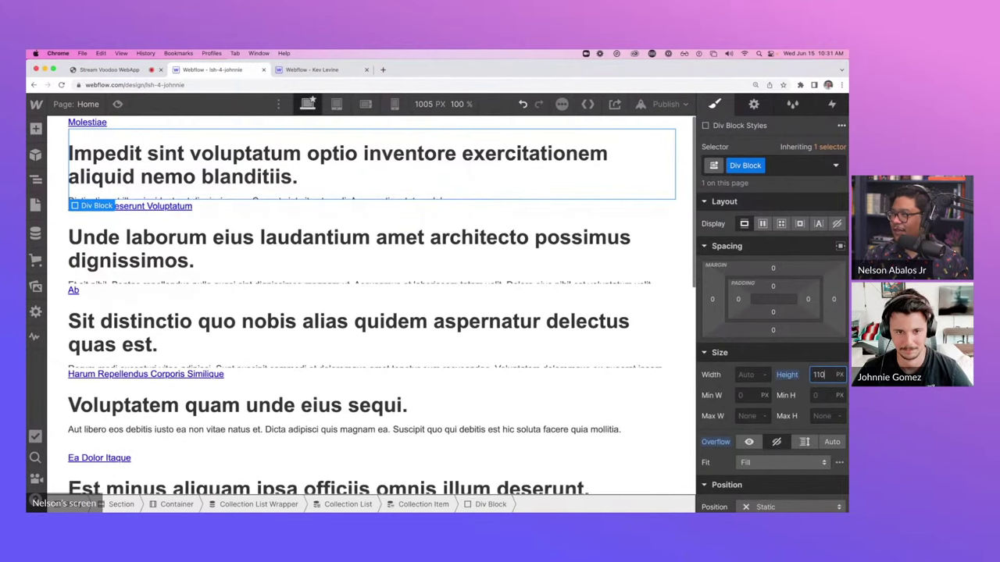
Reset the answer div block's height to Auto, keeping its overflow set to Hidden
left_click(787, 375)
left_click(750, 394)
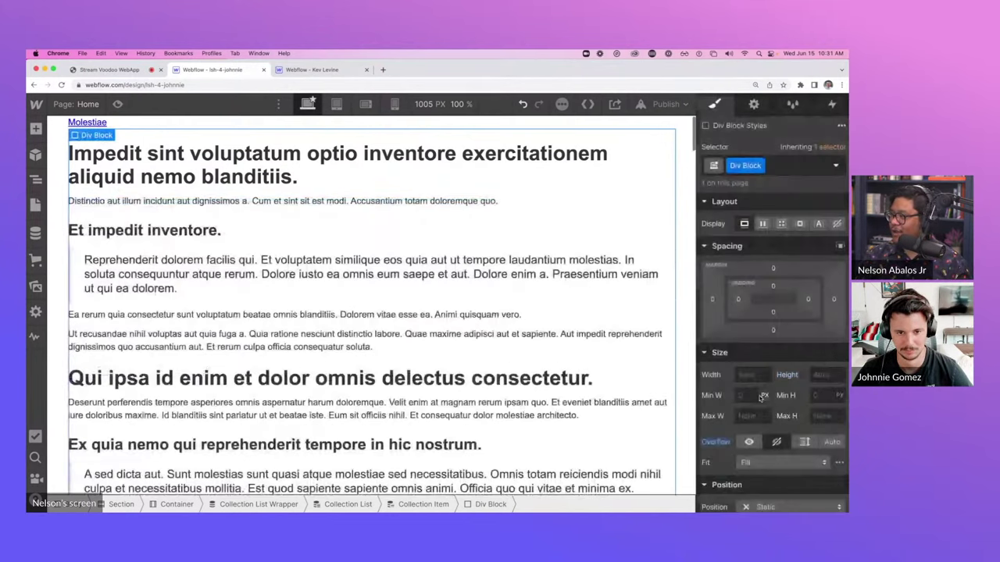
left_click(775, 443)
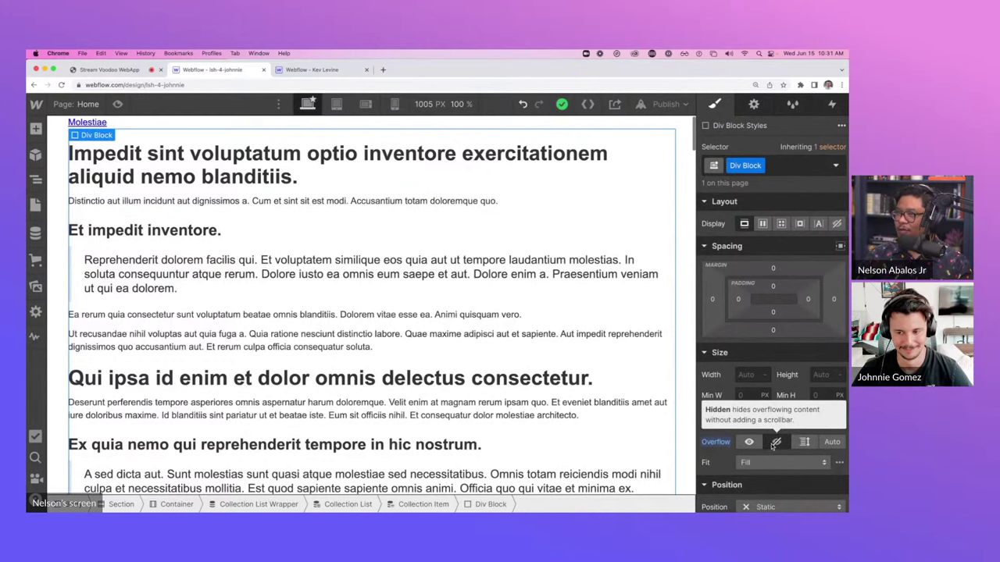